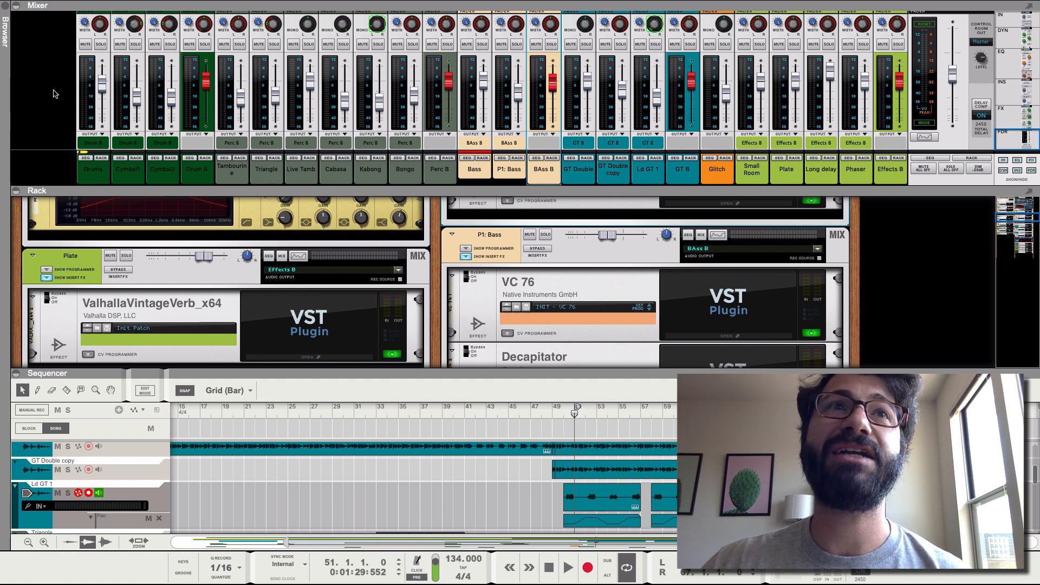
- Collapse the Rack and Sequencer areas so the Mixer fills the window
click(20, 190)
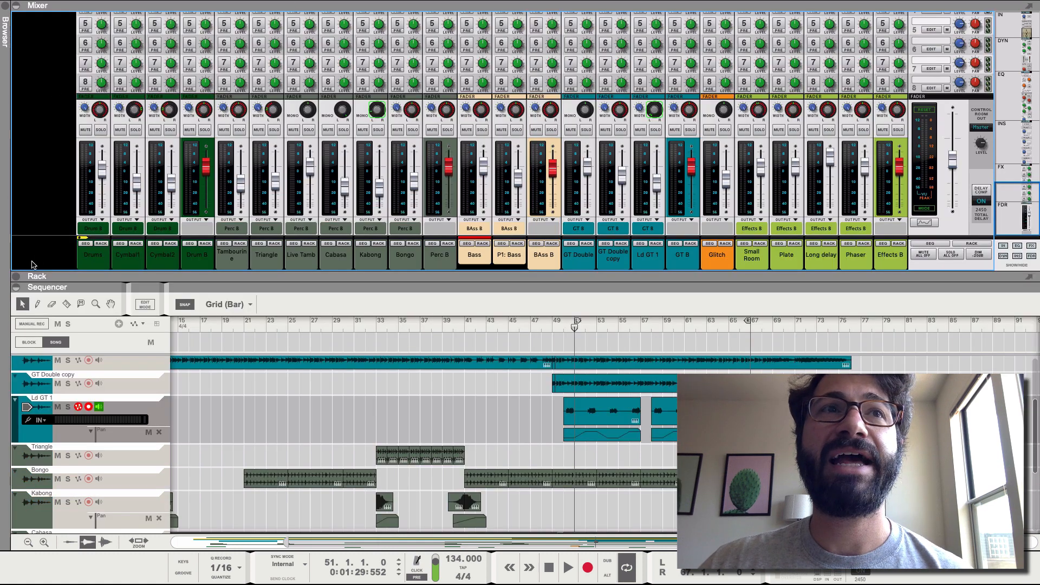
click(17, 288)
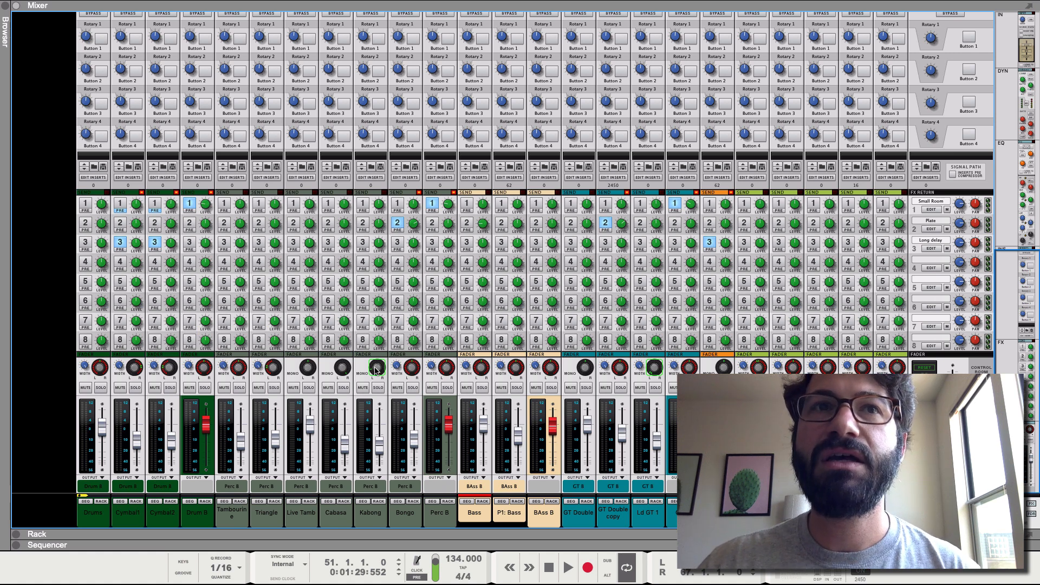
mouse_move(376, 371)
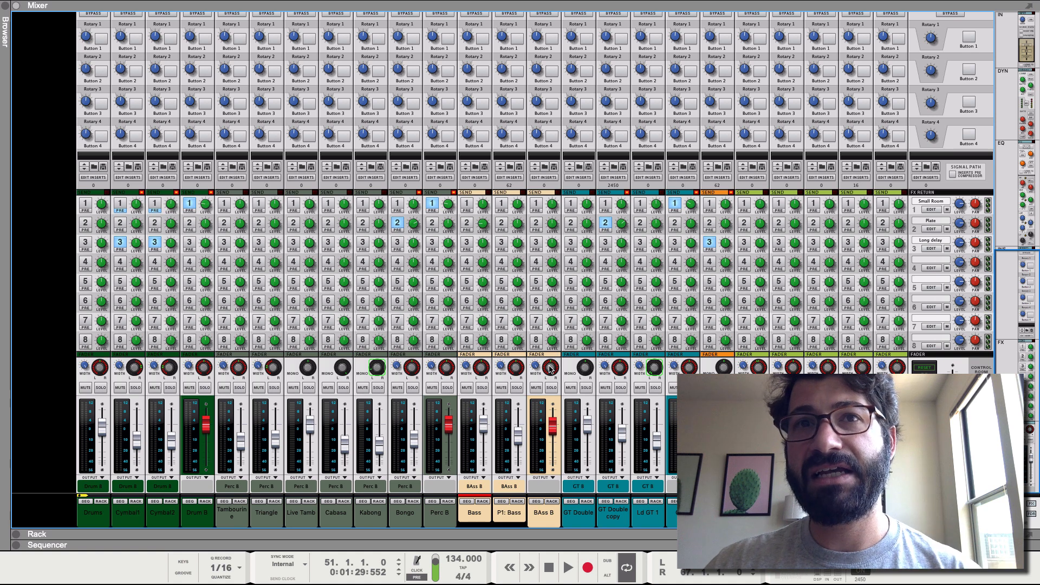
mouse_move(551, 370)
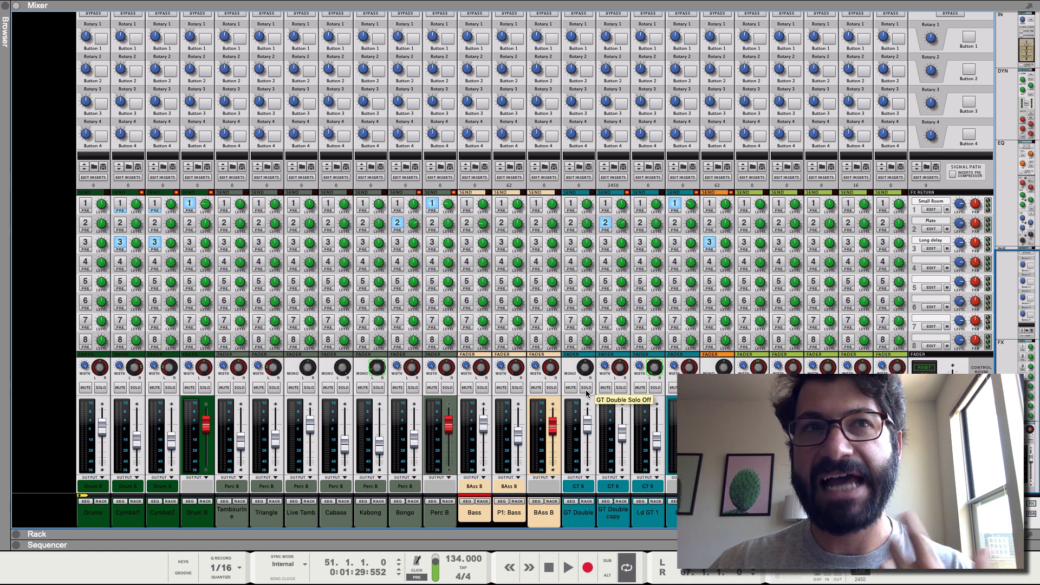
- Play the full mix for a while, select the Ld GT 1 channel during playback, and stop
key(space)
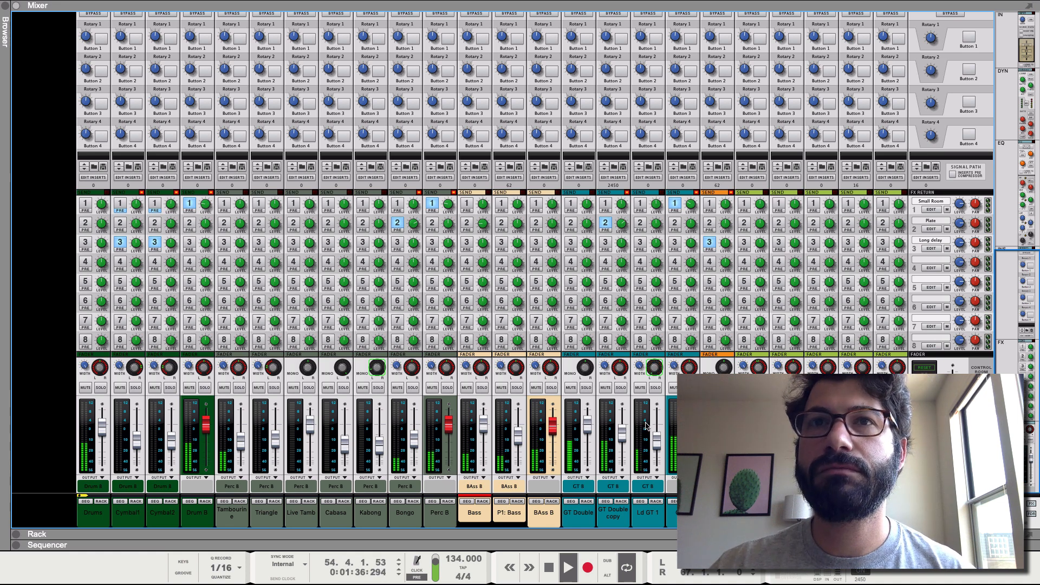
click(655, 443)
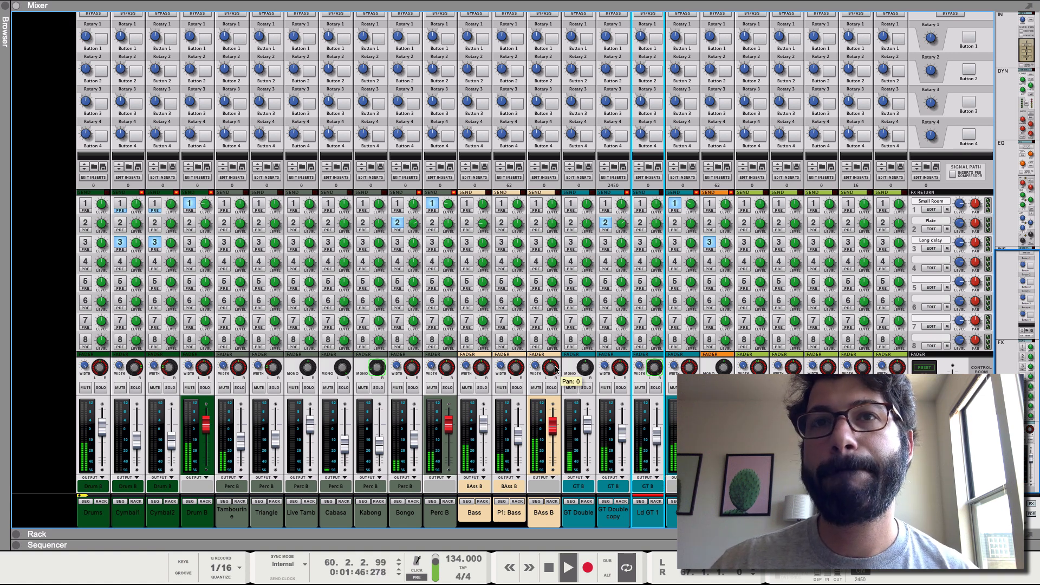
key(space)
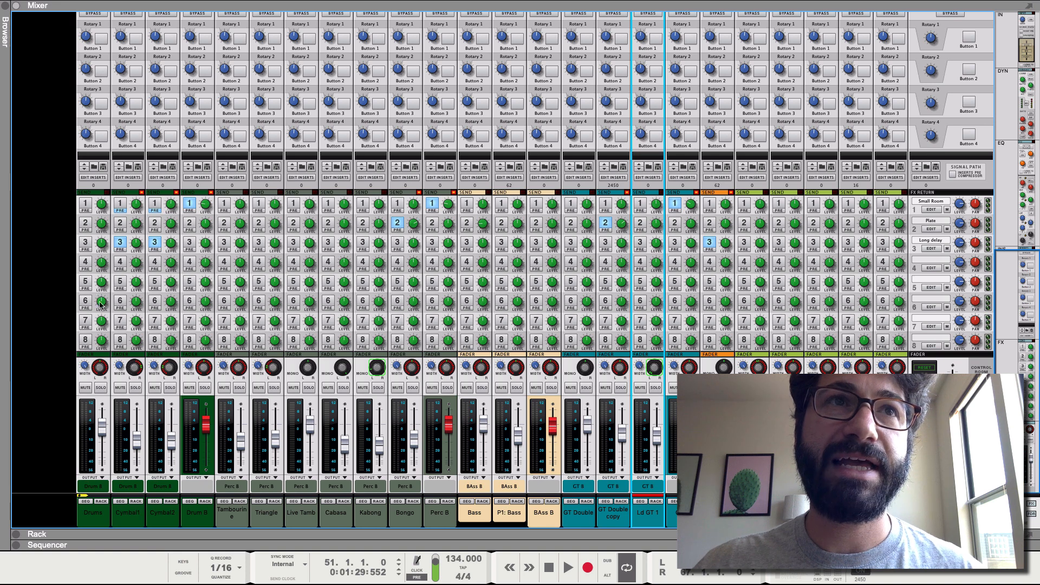
- Create a parallel channel from the Drums channel and solo the Drum B bus
click(205, 518)
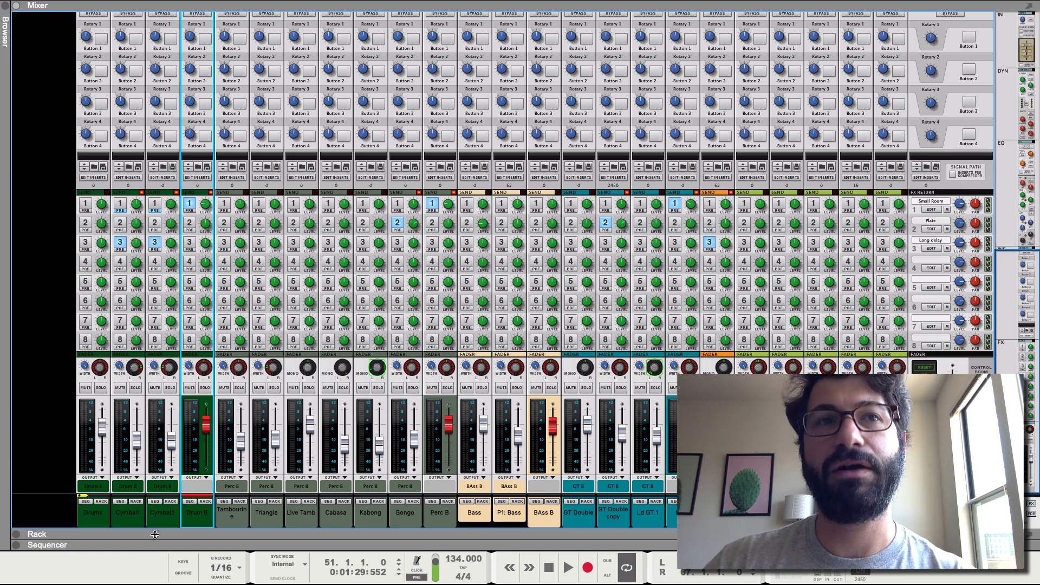
click(99, 522)
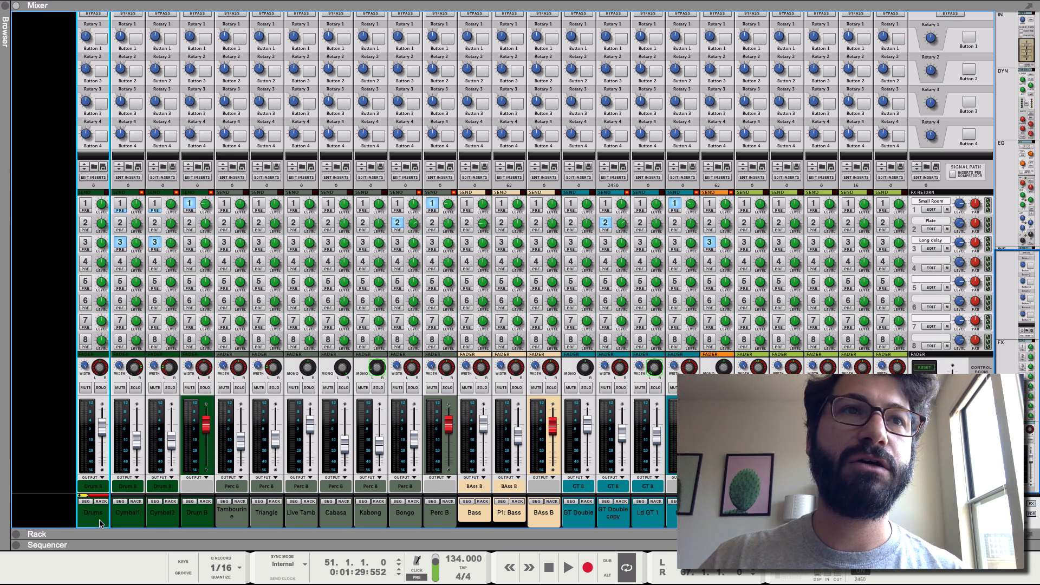
right_click(101, 519)
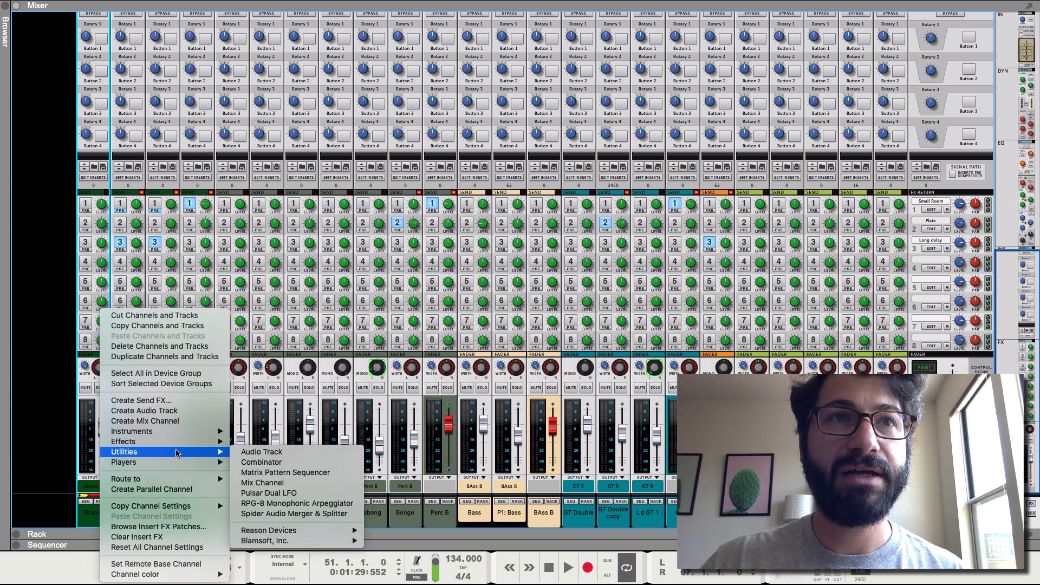
mouse_move(179, 479)
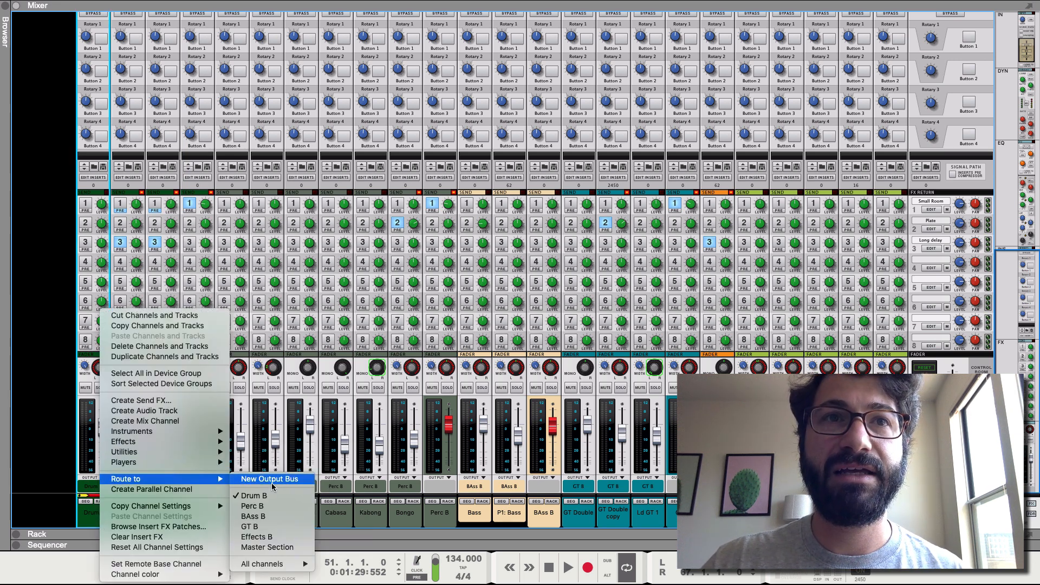
click(201, 489)
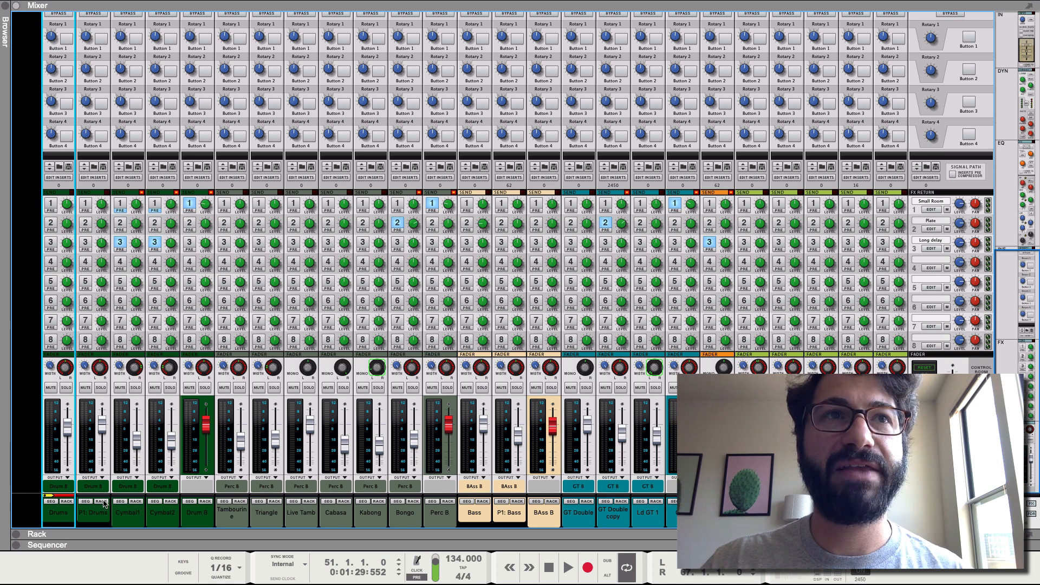
click(206, 390)
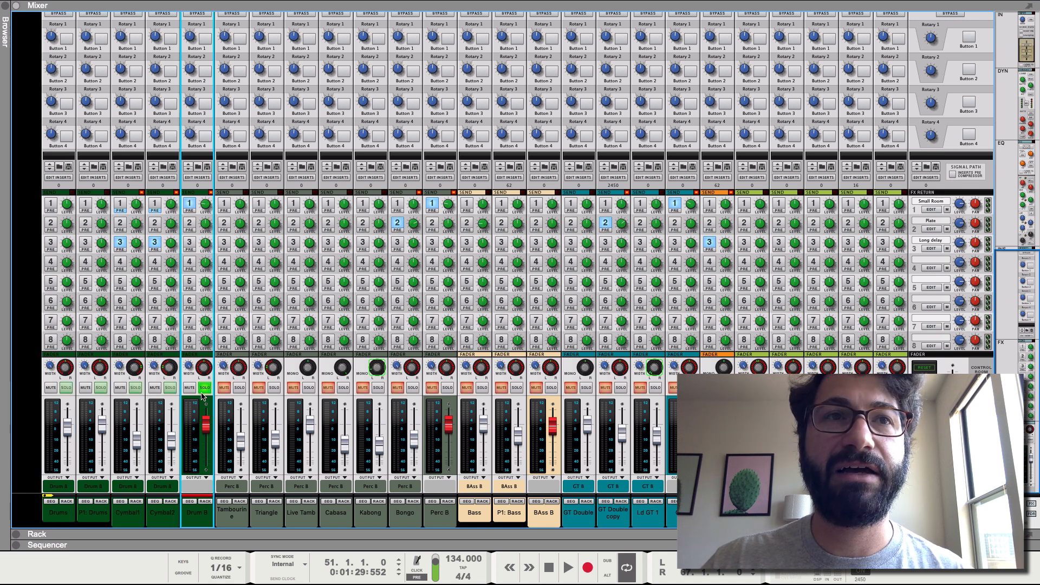
- Locate the P1: Drums channel in the rack, unfold it, and show its insert effects area
click(102, 506)
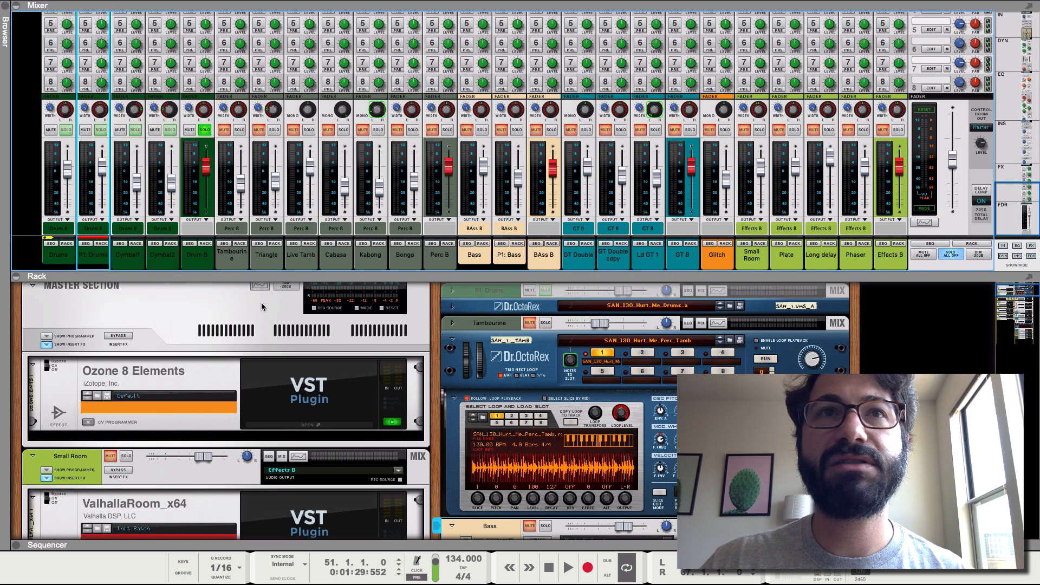
scroll(567, 396, down, 2)
scroll(508, 357, up, 4)
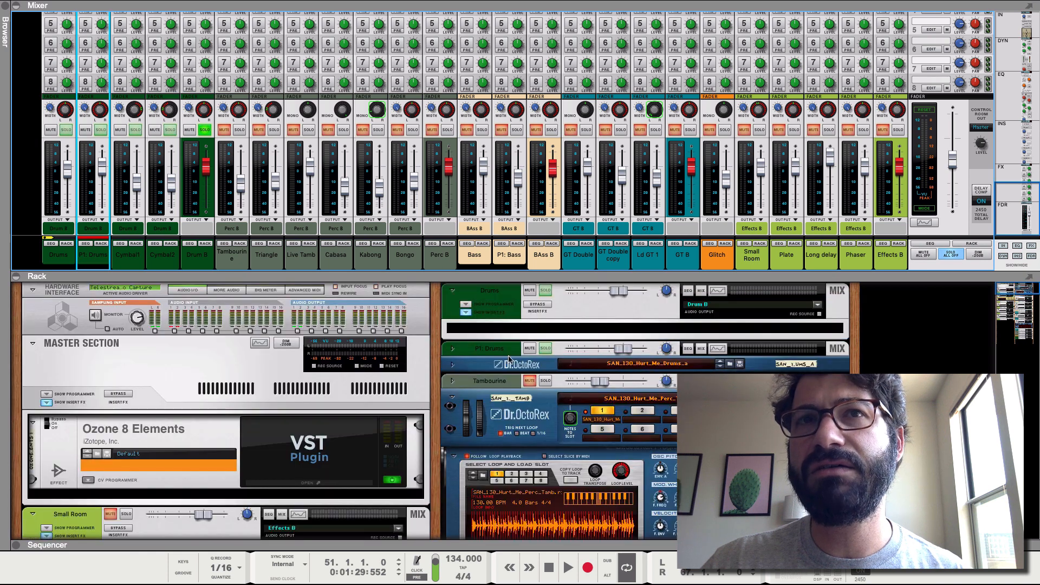
click(453, 349)
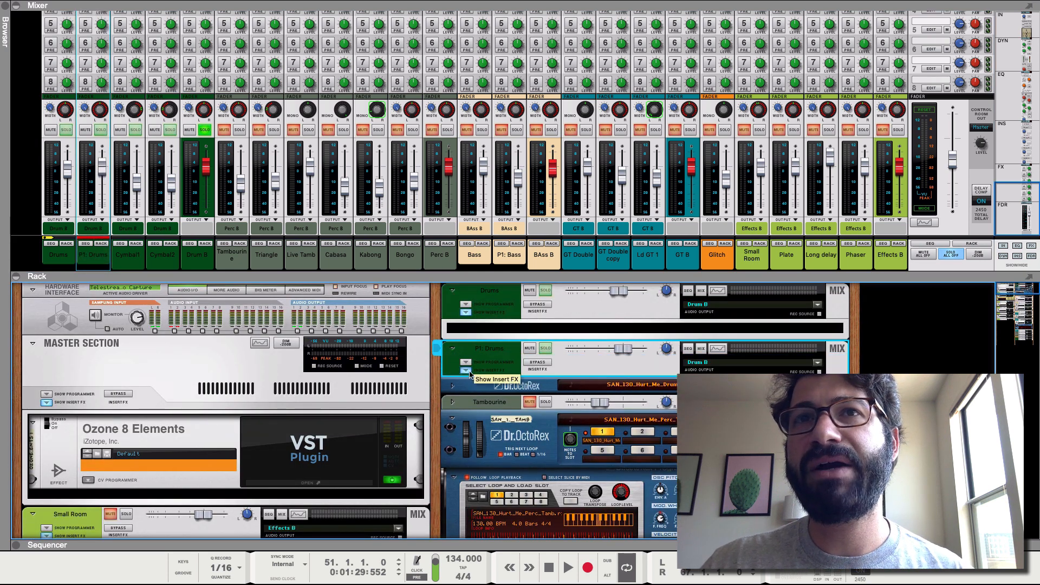
click(517, 385)
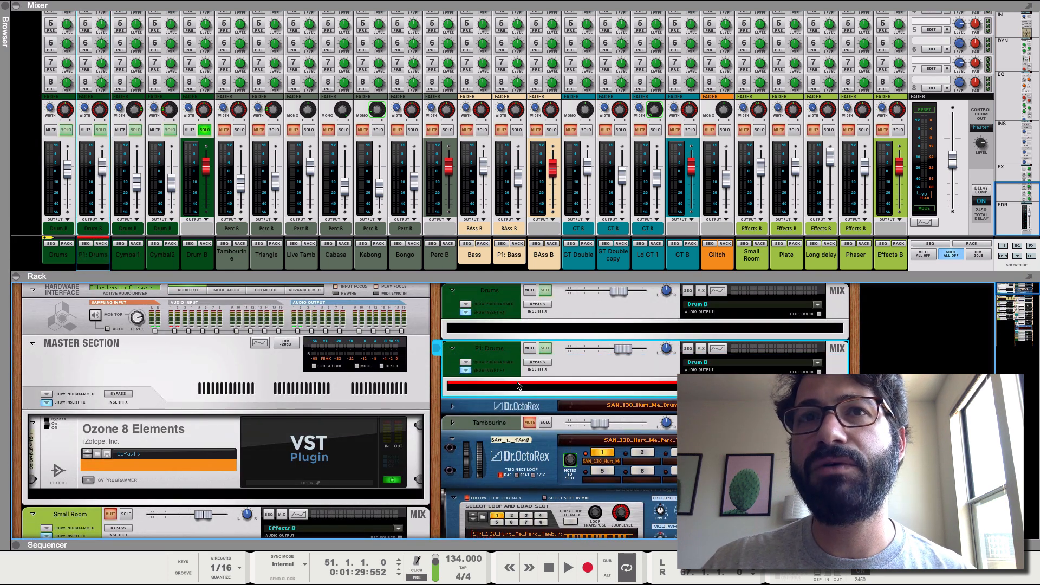
- Add a VC 160 compressor to the P1: Drums inserts and open its plugin window, fully in view
right_click(585, 392)
mouse_move(614, 363)
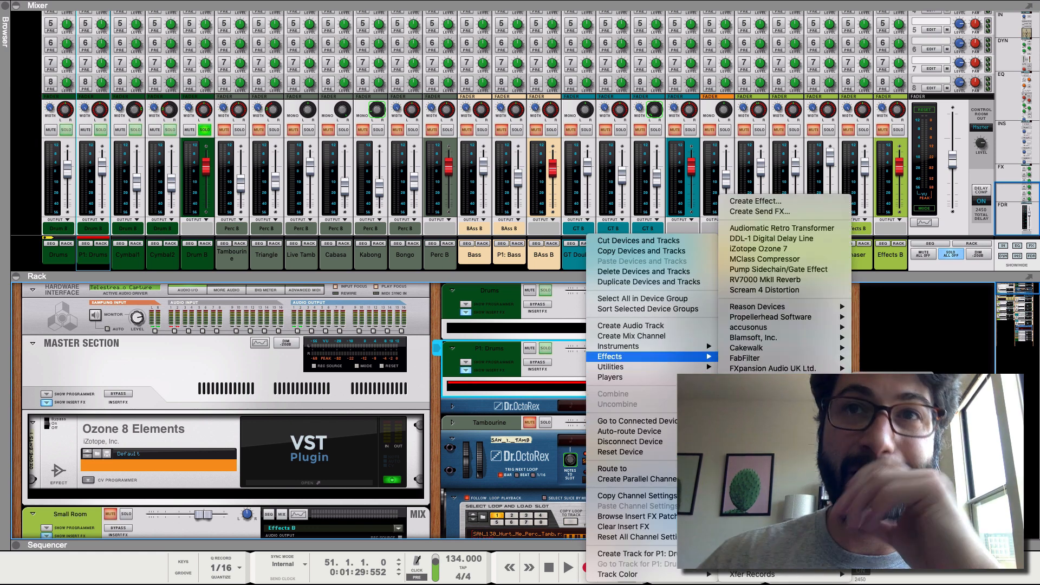
mouse_move(764, 451)
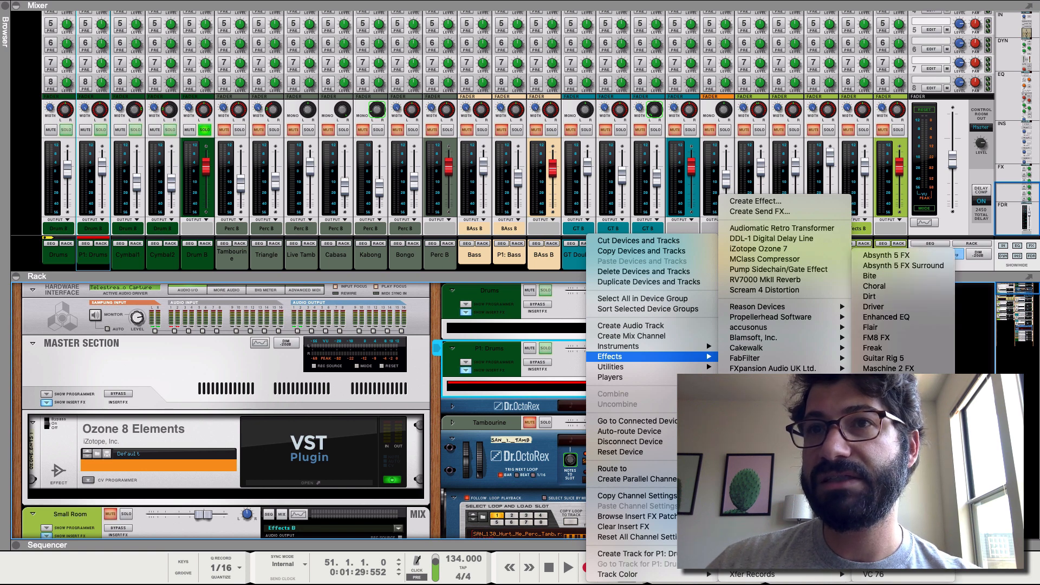
click(875, 554)
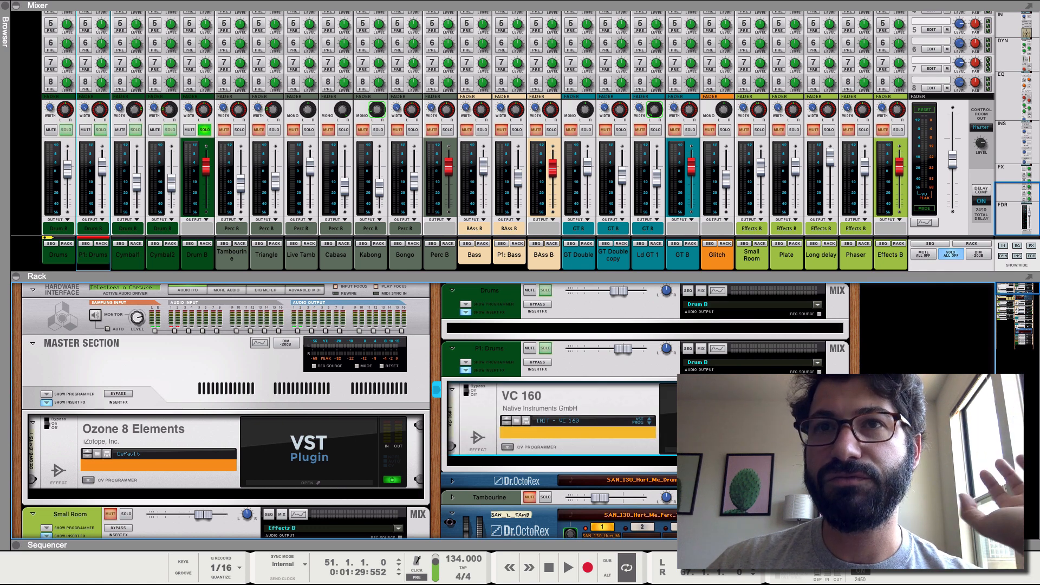
click(728, 419)
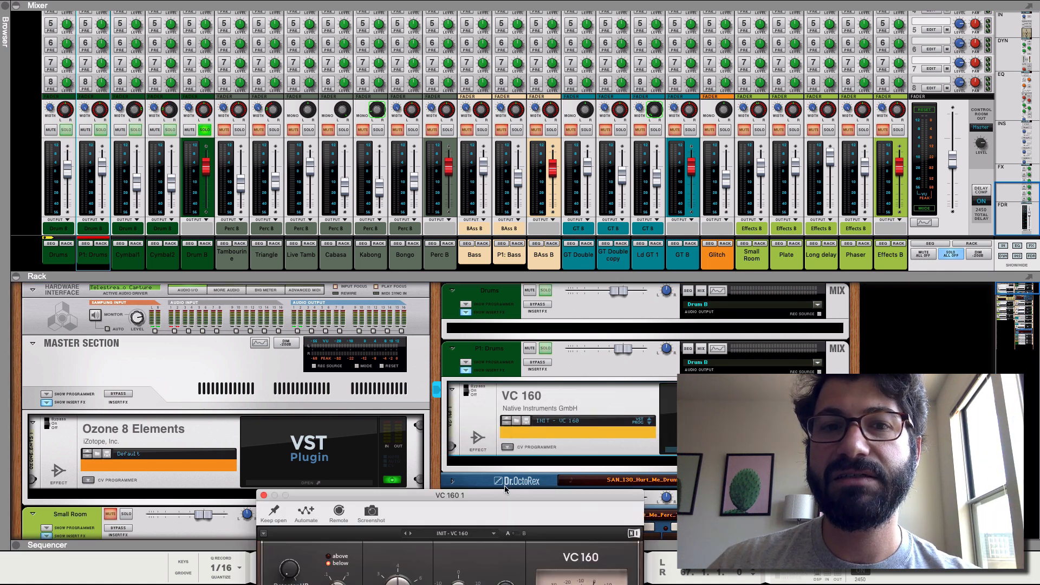
drag(502, 495, 551, 283)
mouse_move(393, 385)
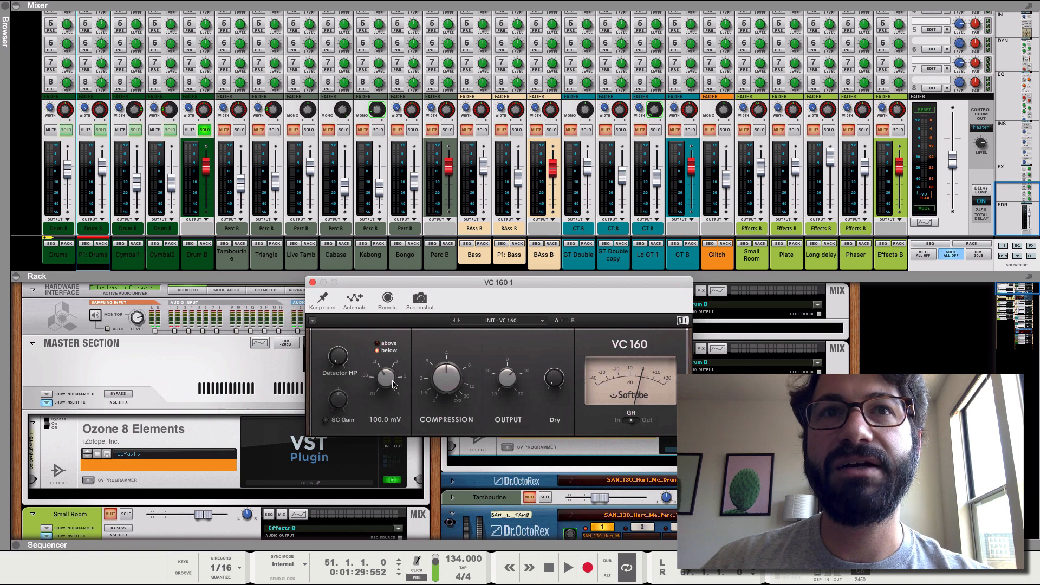
- Solo P1: Drums, set the VC 160 compression to 9.6, and lower its threshold during playback
click(101, 129)
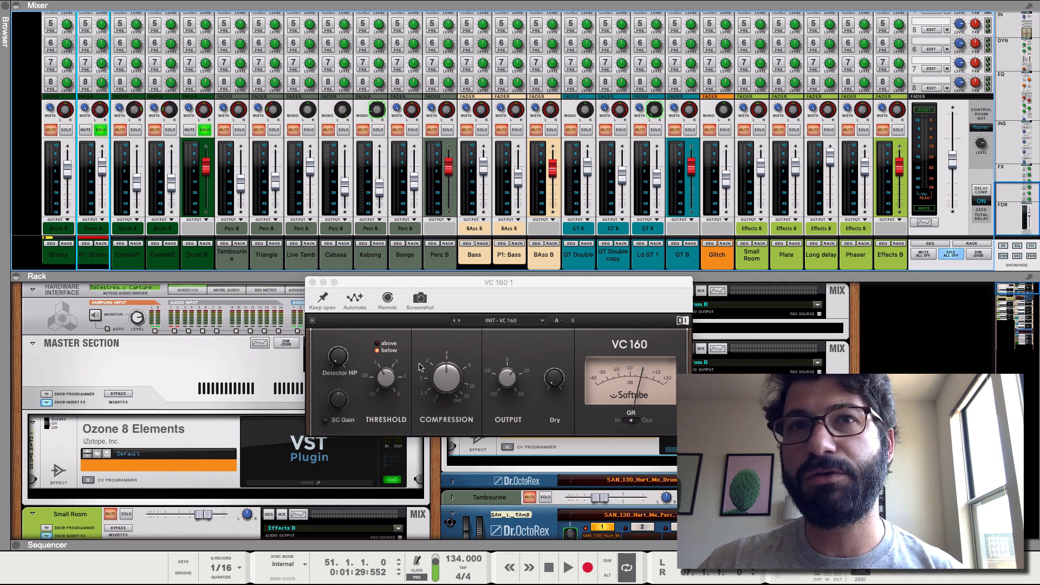
drag(419, 367, 419, 362)
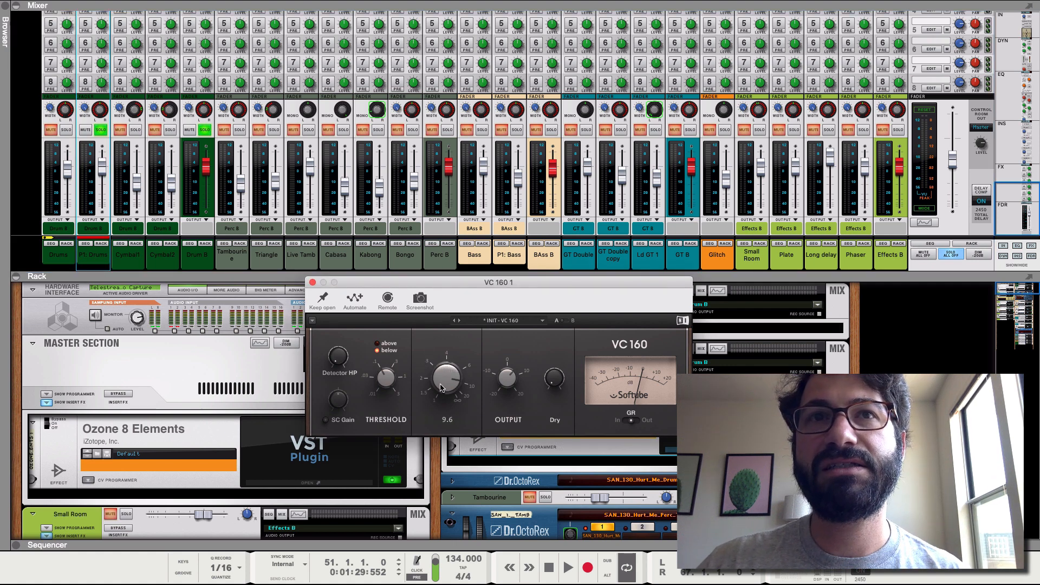
key(space)
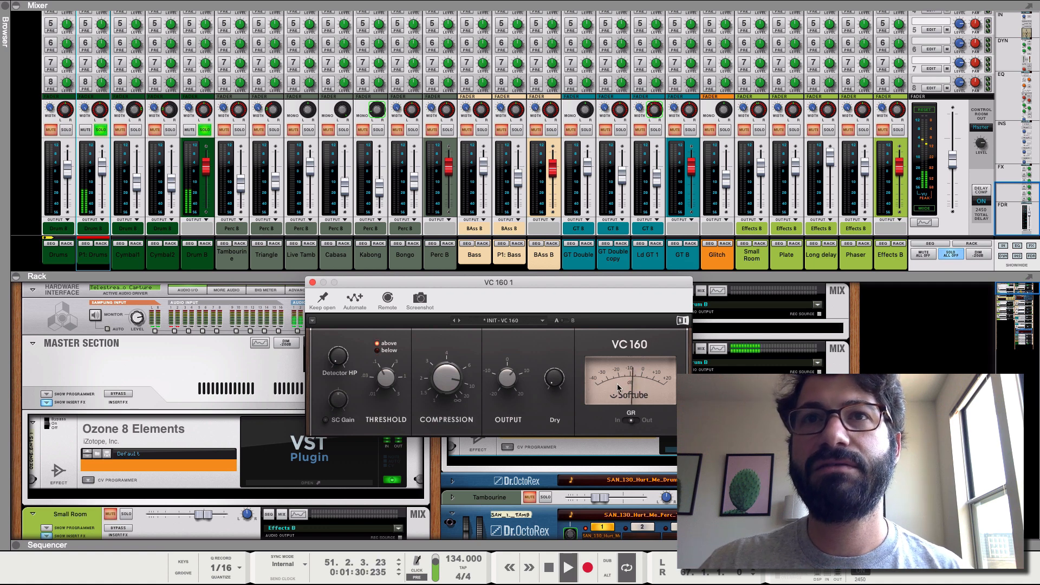
mouse_move(385, 390)
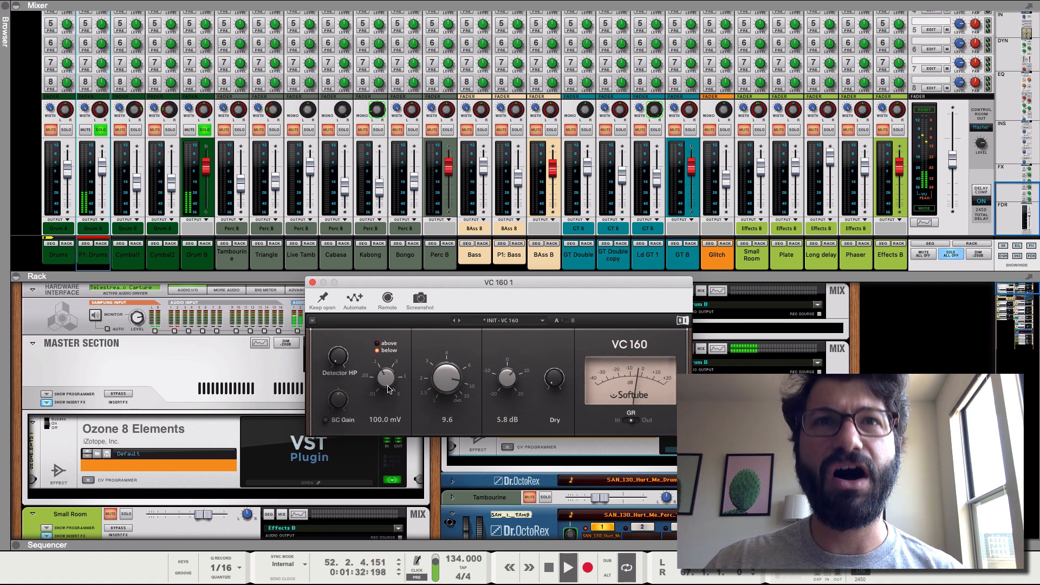
drag(386, 390, 385, 417)
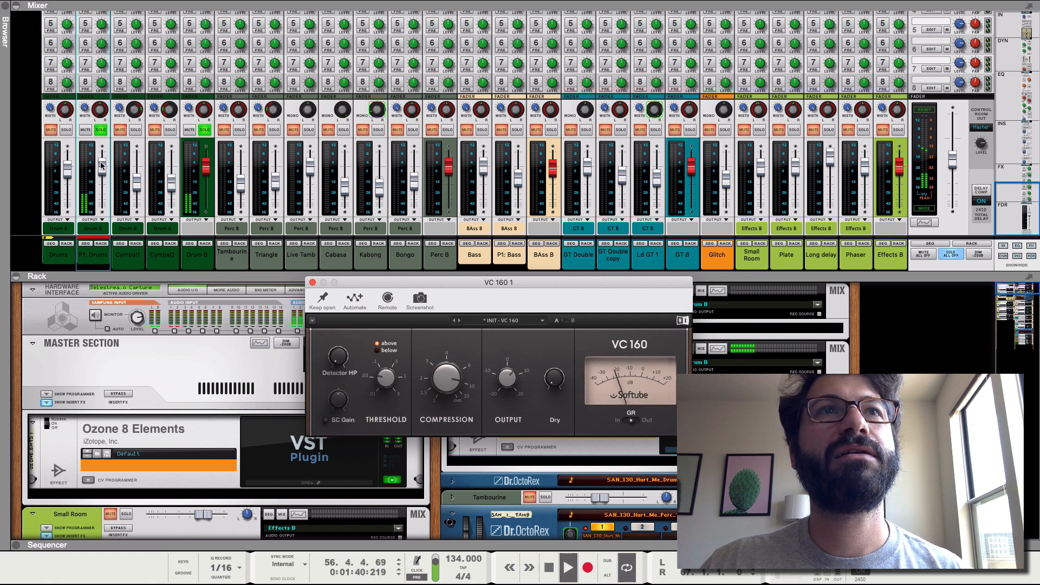
- Pull the P1: Drums fader fully down, solo Drums as well, and blend the parallel channel in at about -7 dB
drag(101, 166, 102, 206)
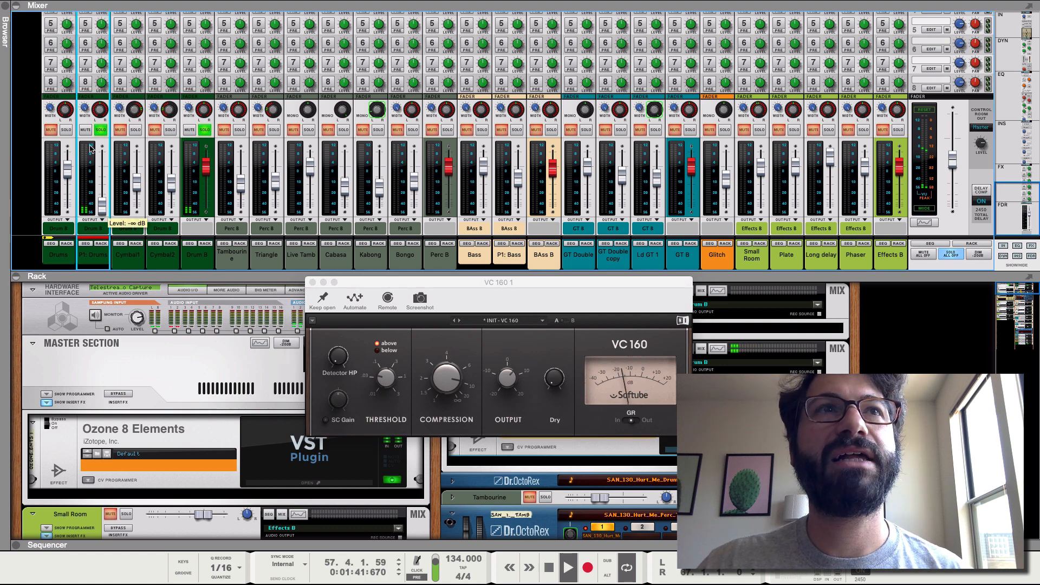
click(65, 130)
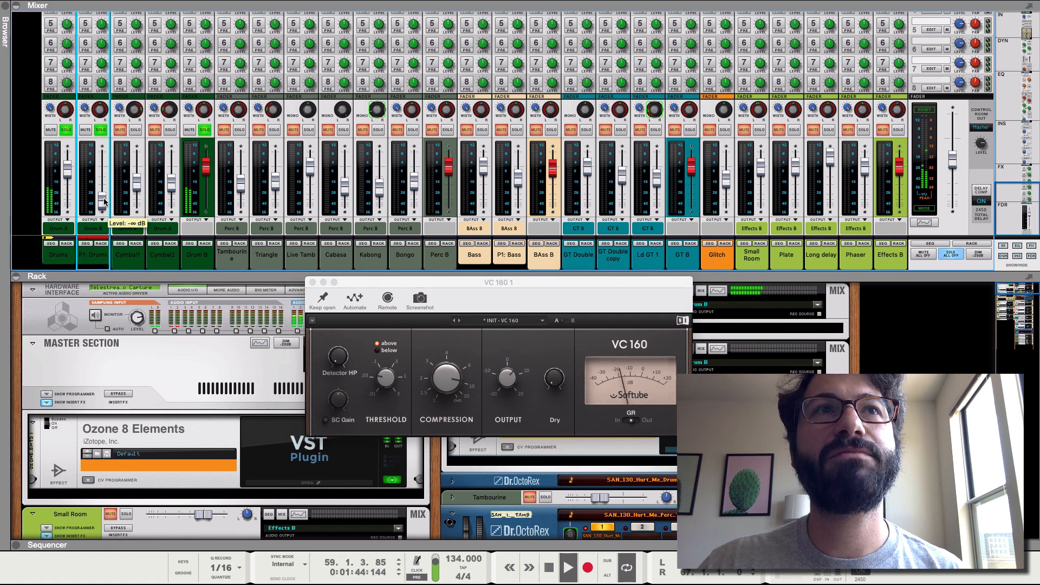
drag(105, 201, 106, 178)
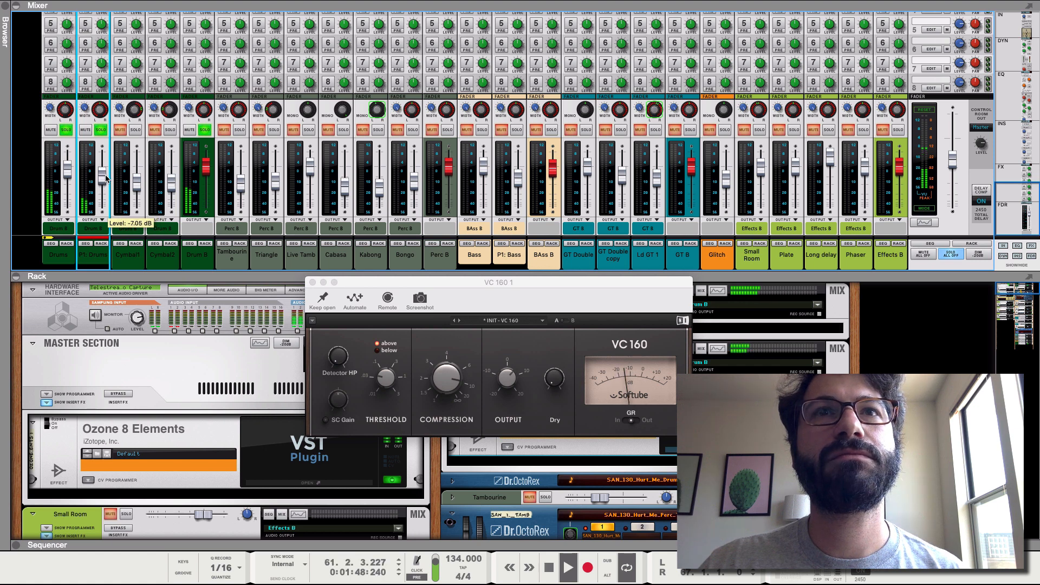
- Compare the drums with and without the soloed P1: Drums parallel channel, and stop playback
click(102, 130)
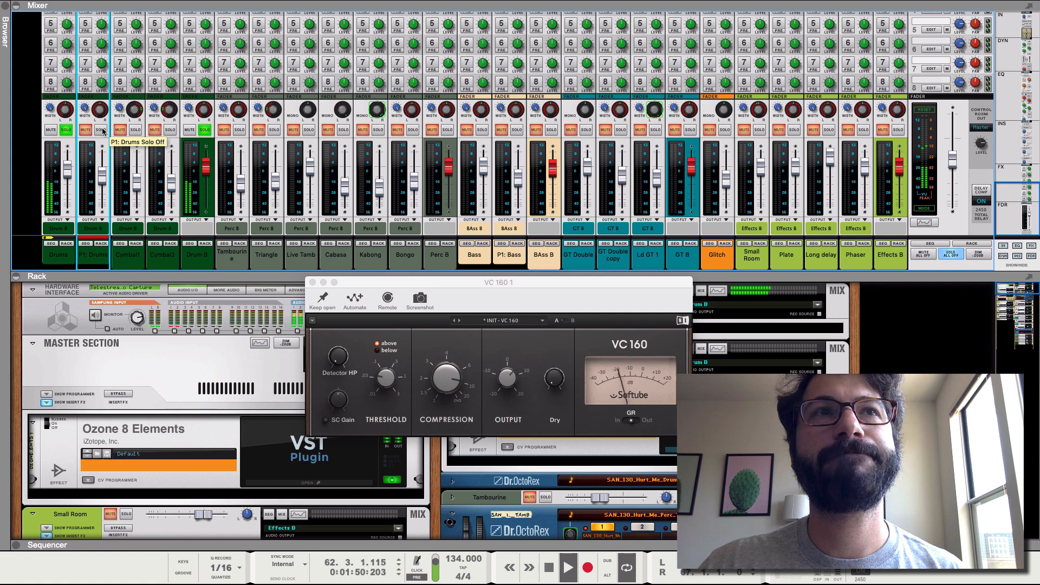
click(101, 130)
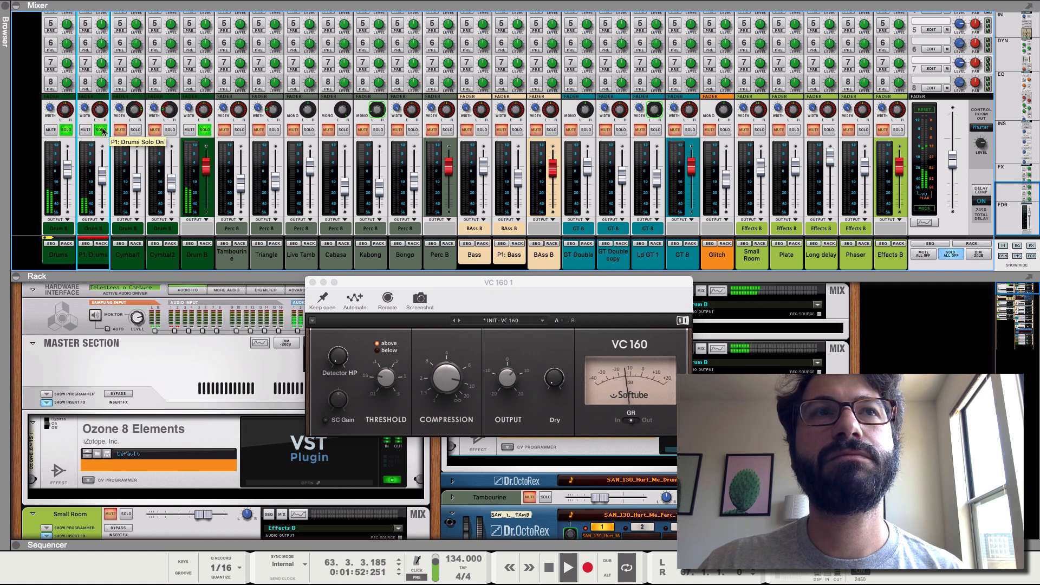
key(space)
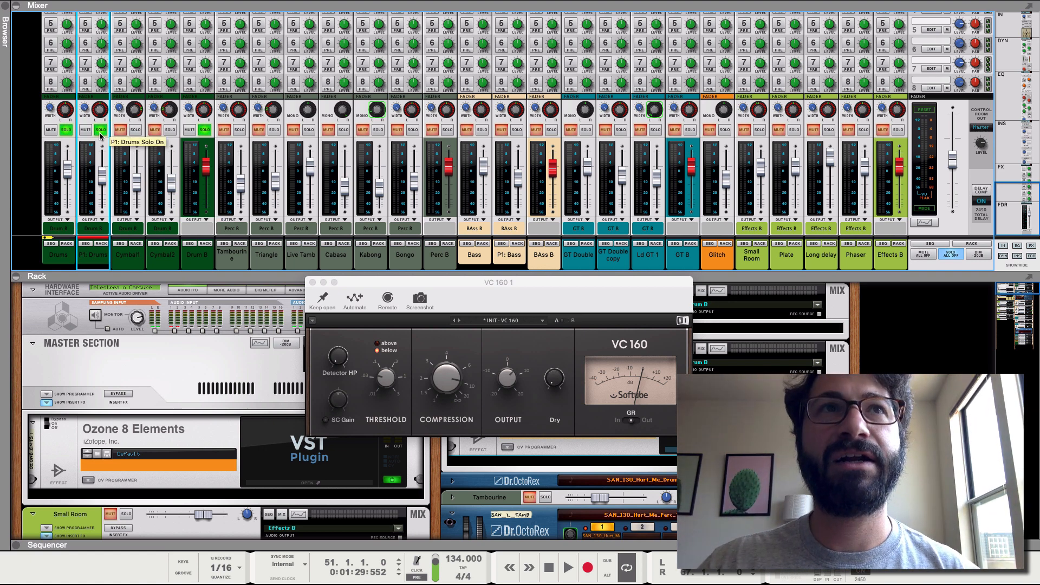
- Resume playback and raise the P1: Drums fader to about -2 dB
key(space)
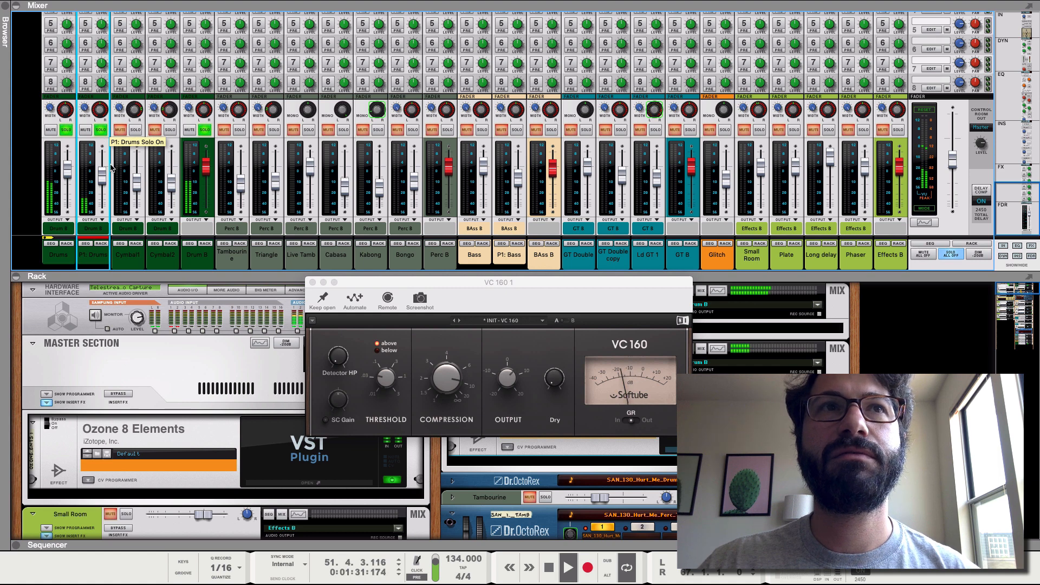
drag(103, 172, 106, 169)
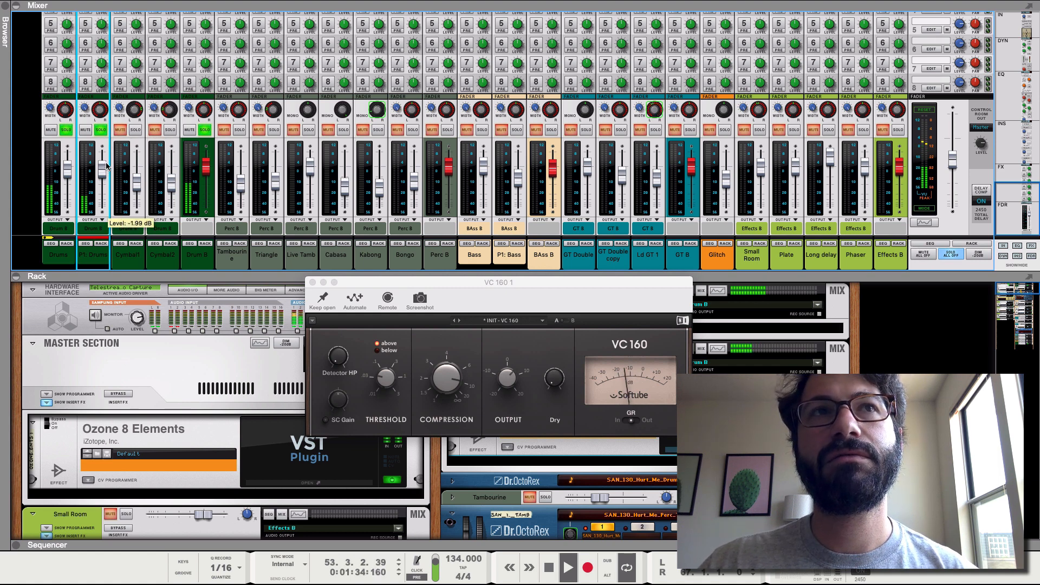
- Lower the P1: Drums fader slightly and compare the drums with and without the soloed parallel channel
click(101, 130)
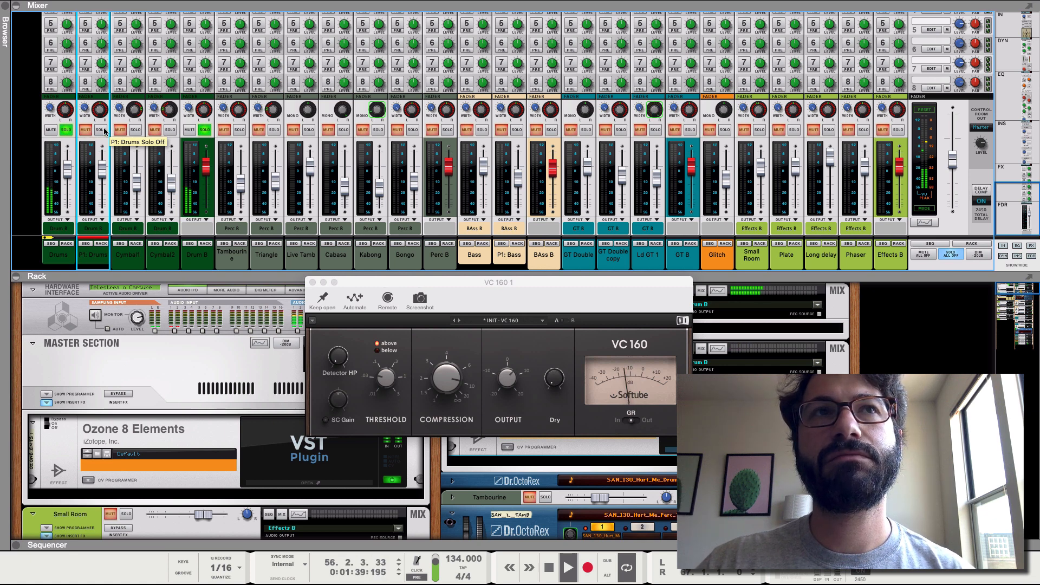
click(101, 131)
drag(102, 169, 103, 178)
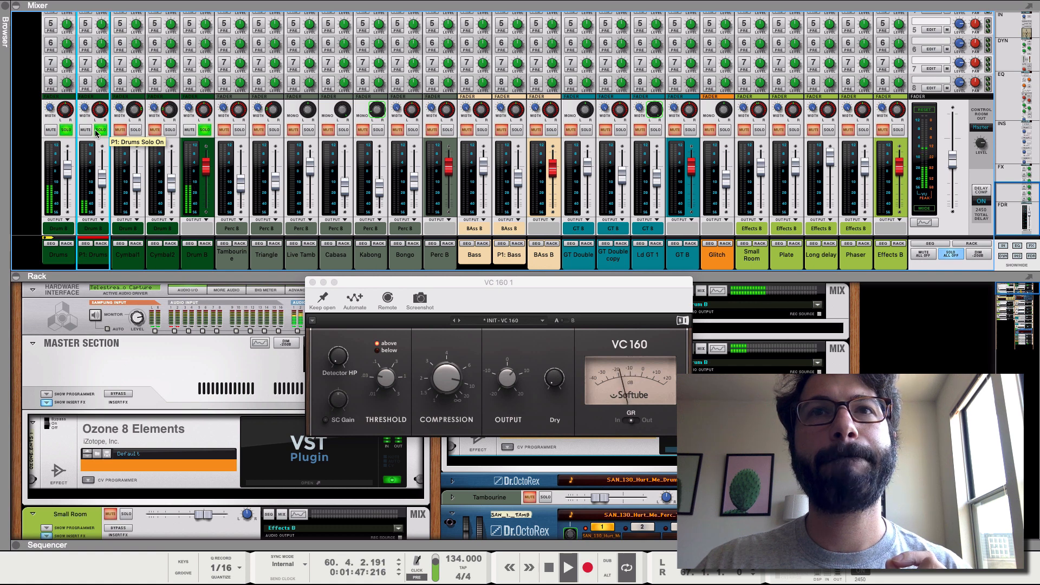
click(100, 130)
click(100, 130)
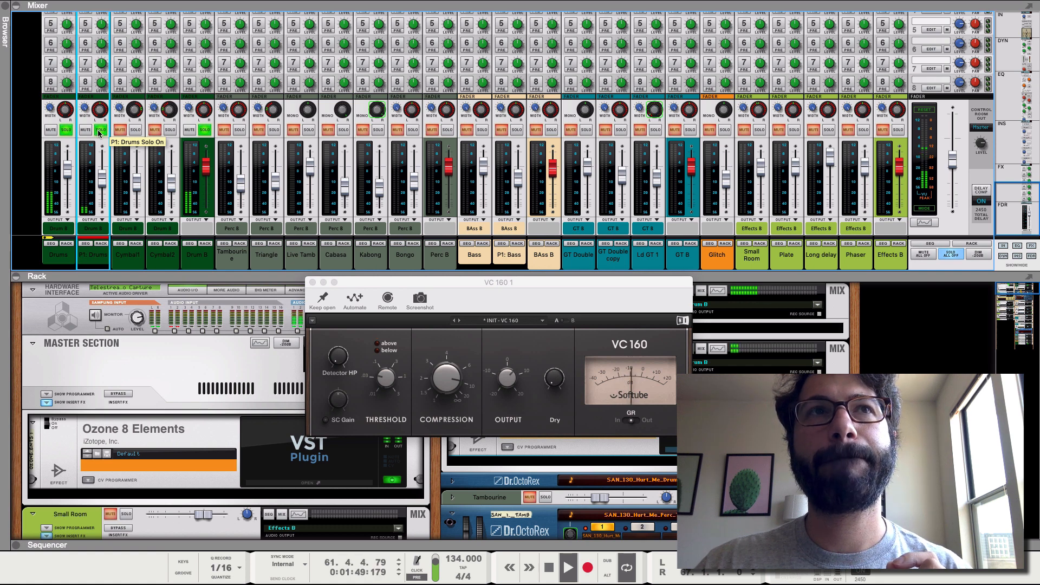
- Clear the solos on Drum B, Drums and P1: Drums to hear the full mix, then stop playback and close the VC 160 window
click(206, 130)
click(65, 130)
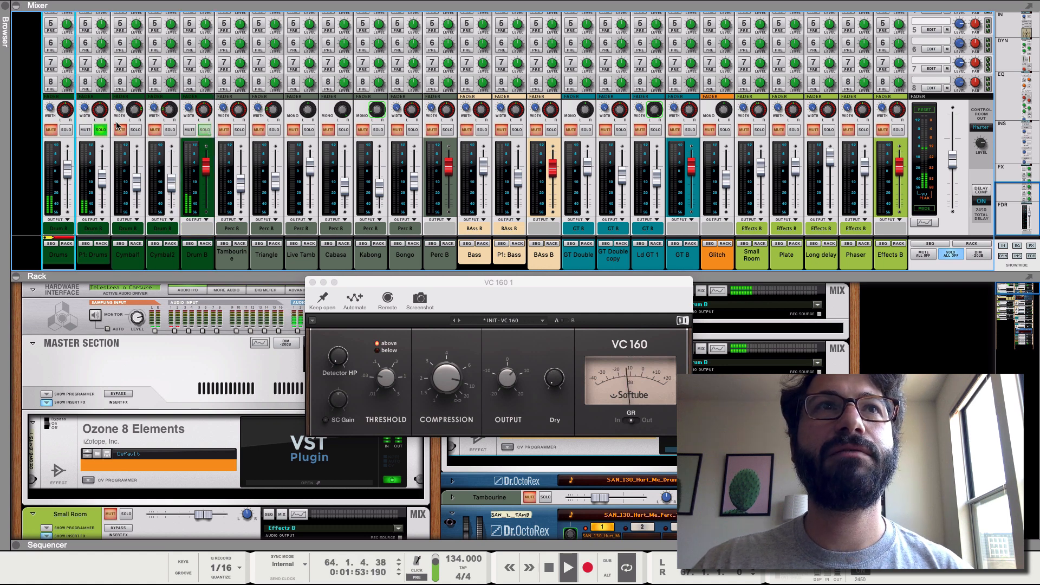
click(100, 130)
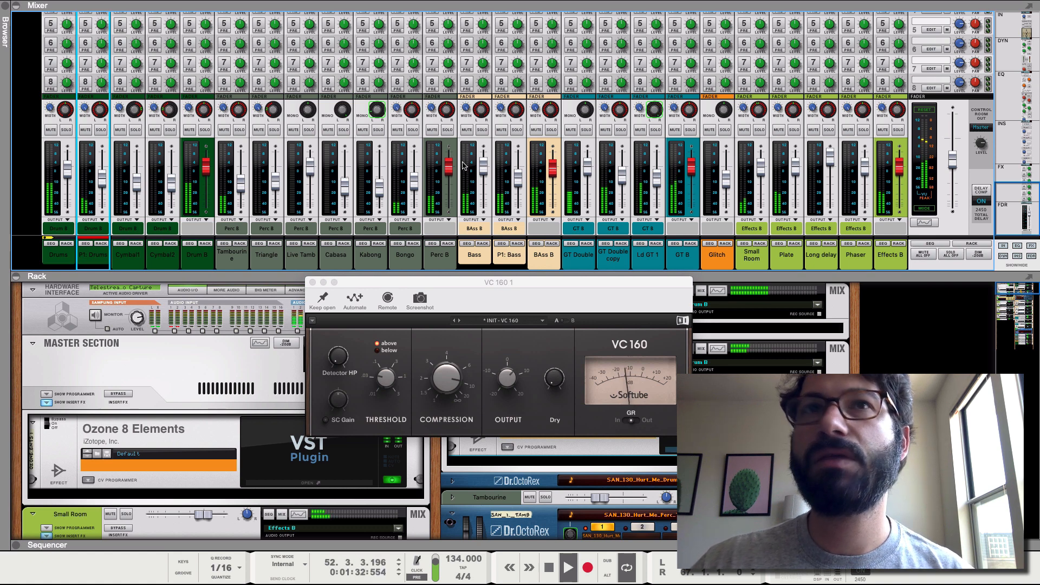
key(space)
mouse_move(448, 165)
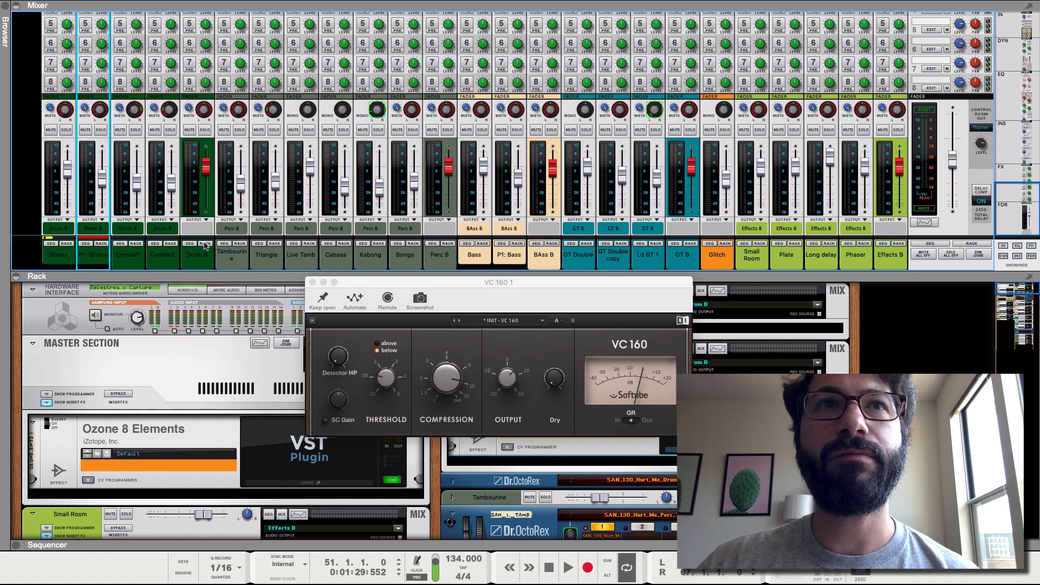
click(312, 283)
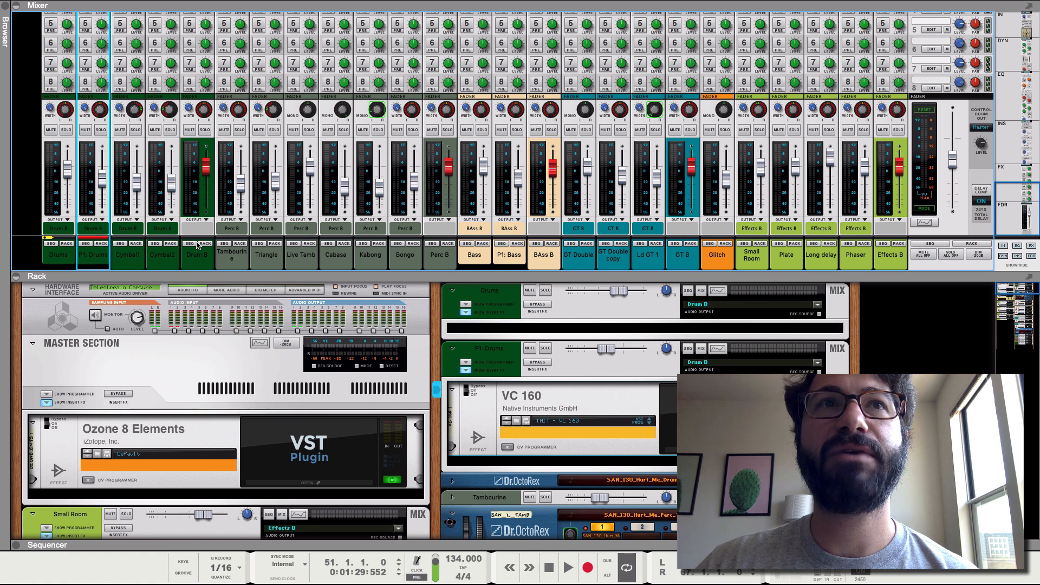
- Insert the Waves NLS Buss Stereo effect into the Drum B channel's insert rack
scroll(205, 234, up, 8)
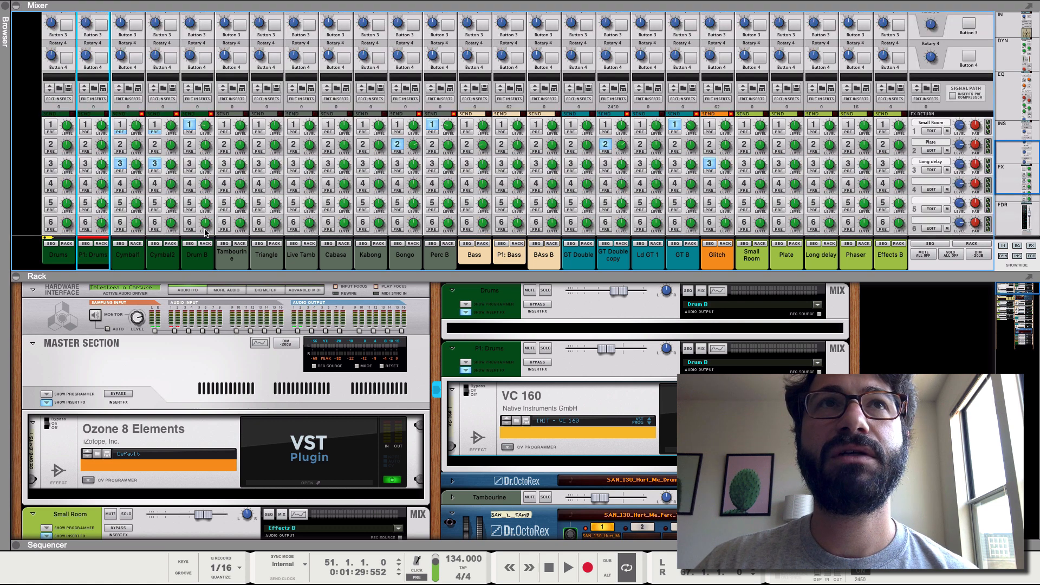
click(201, 100)
click(521, 420)
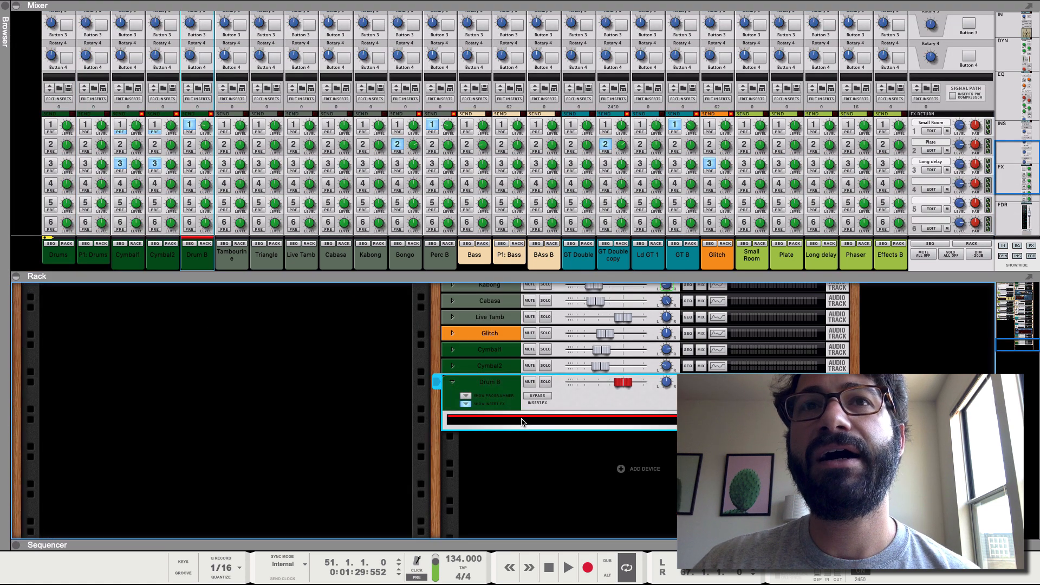
right_click(577, 429)
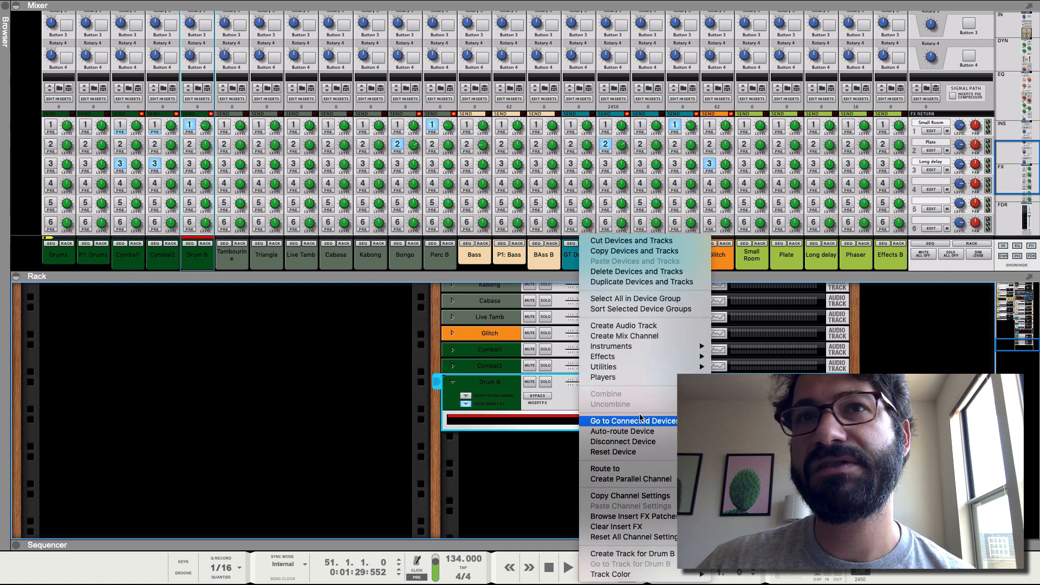
mouse_move(652, 367)
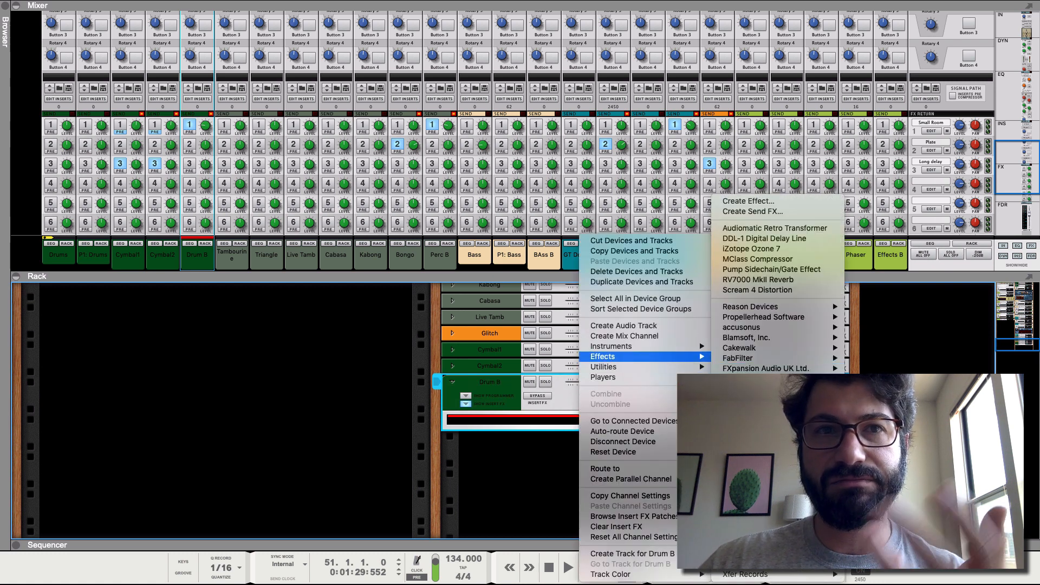
mouse_move(759, 451)
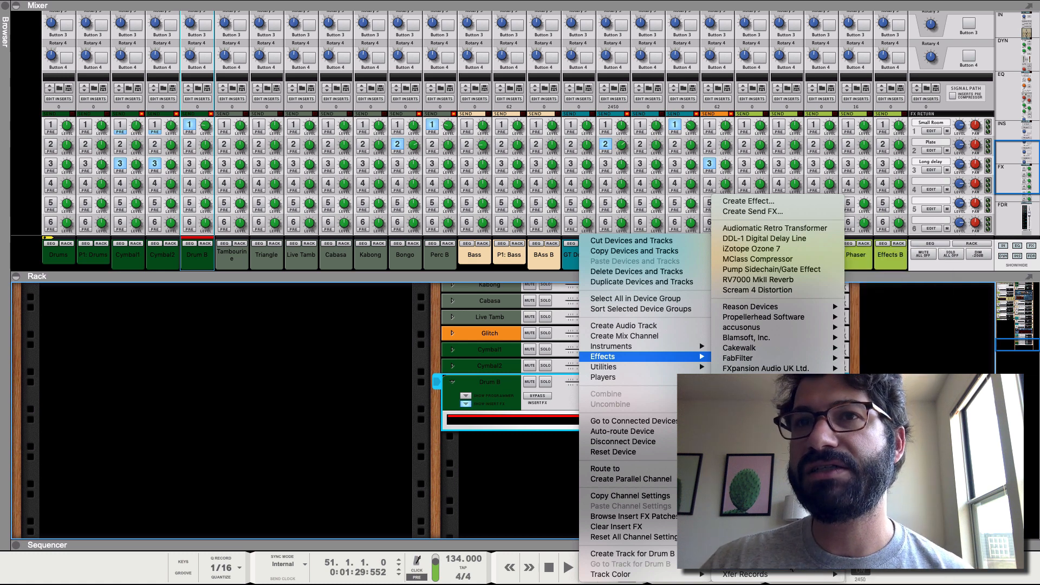
mouse_move(758, 564)
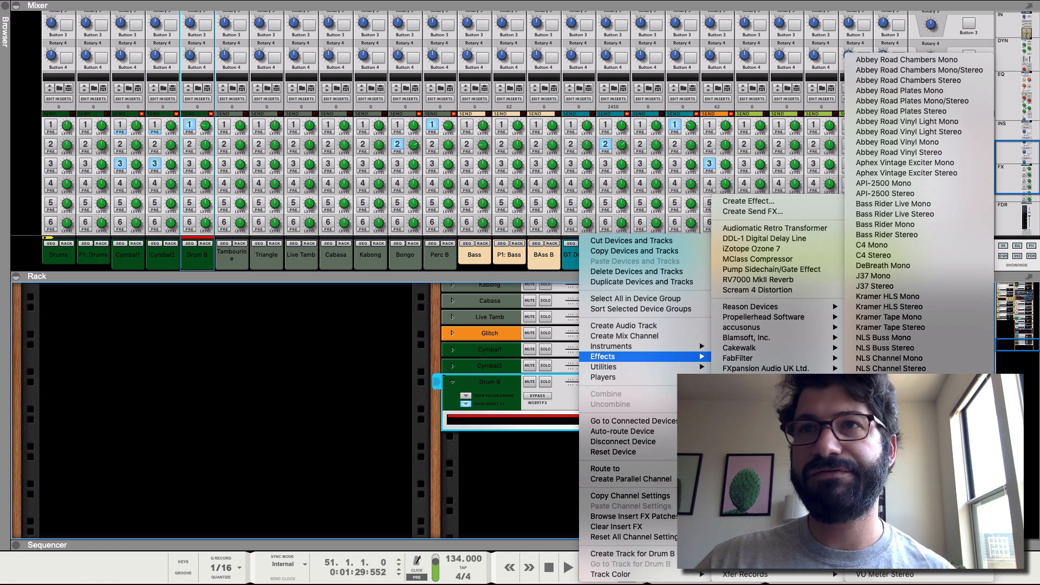
click(938, 348)
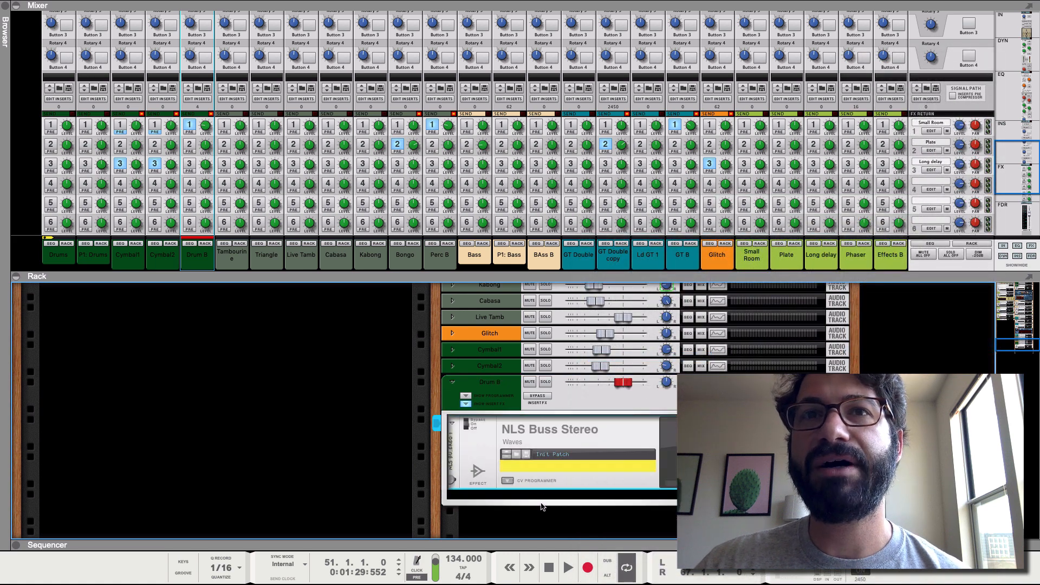
- Add the Waves Kramer Tape Stereo effect after the NLS Buss Stereo in the Drum B inserts
click(534, 493)
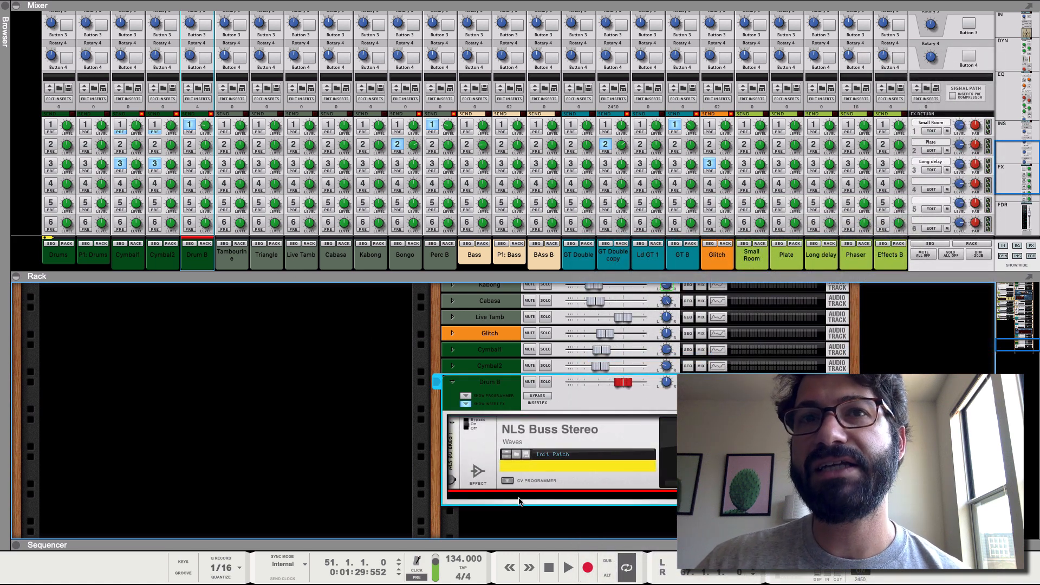
right_click(534, 493)
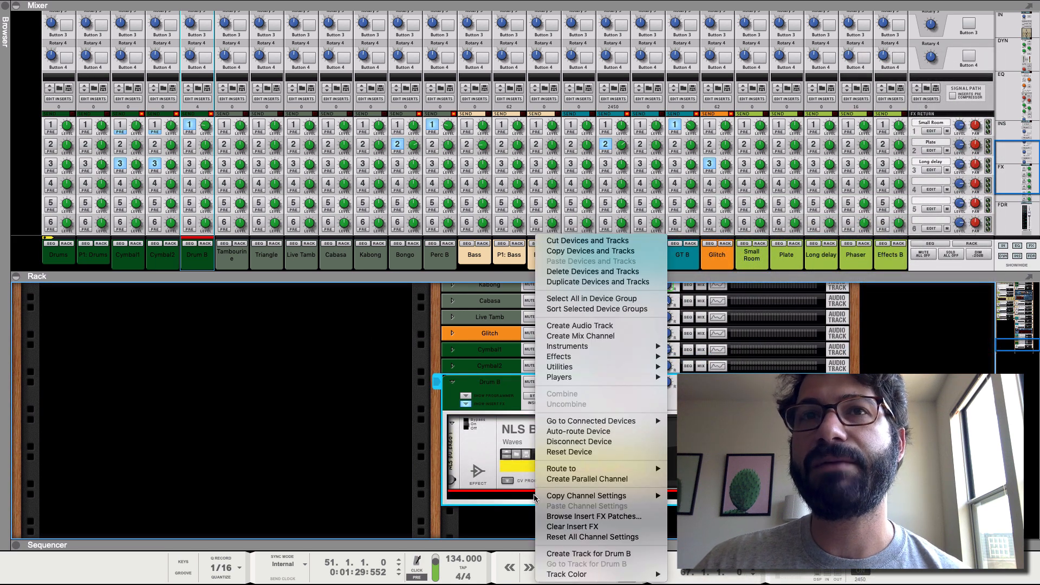
mouse_move(608, 364)
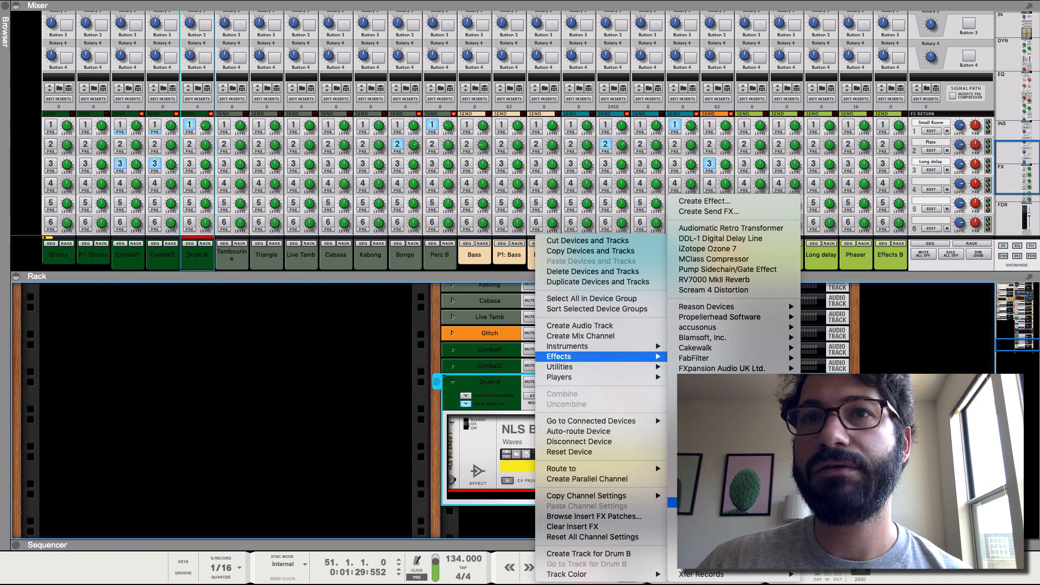
mouse_move(705, 564)
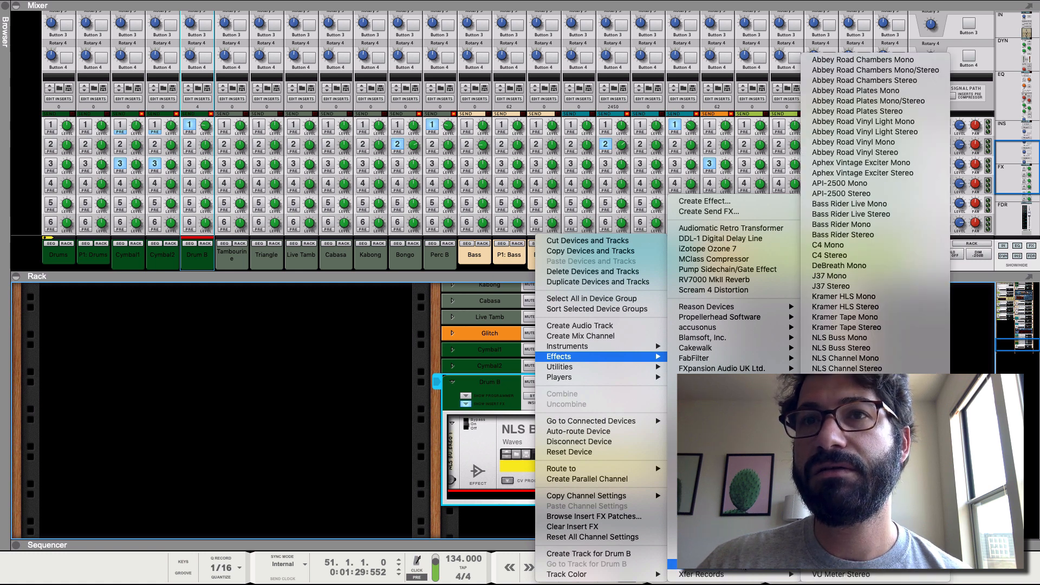
click(857, 332)
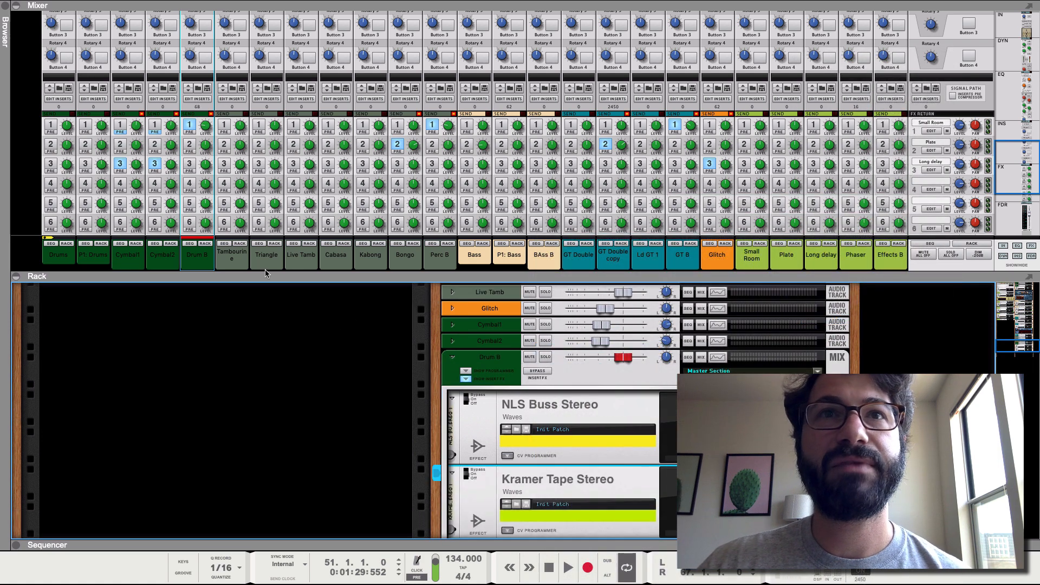
- Show the NLS Buss Stereo interface, clear of the drum channels, and start playback with Drum B soloed
scroll(523, 456, down, 2)
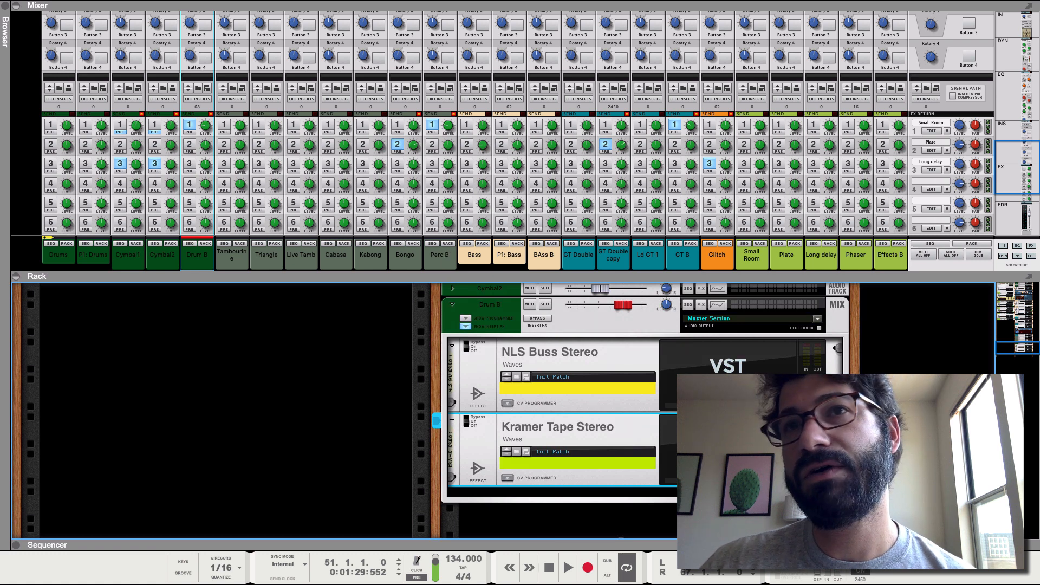
click(685, 405)
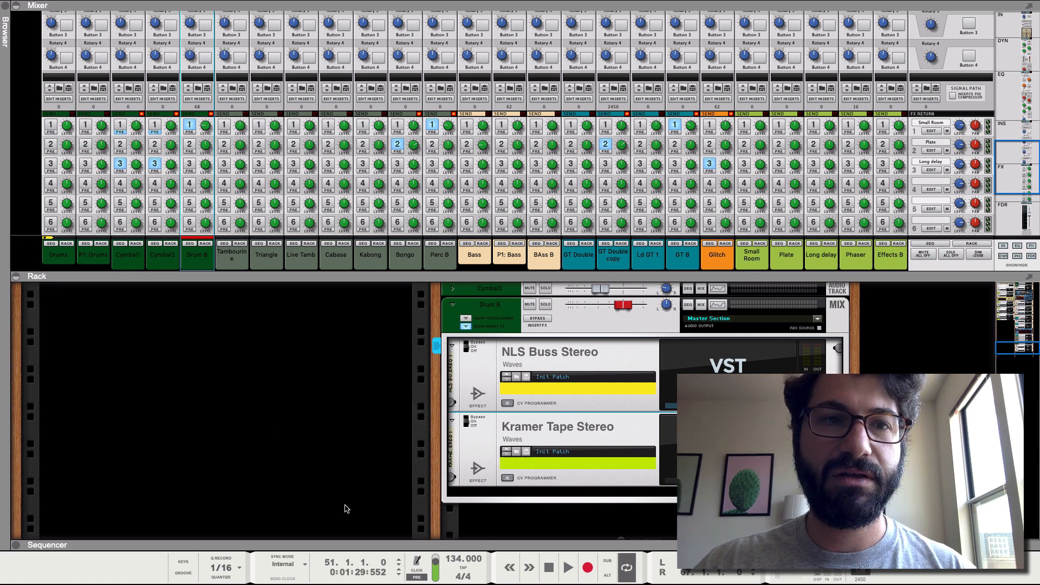
drag(389, 584, 282, 93)
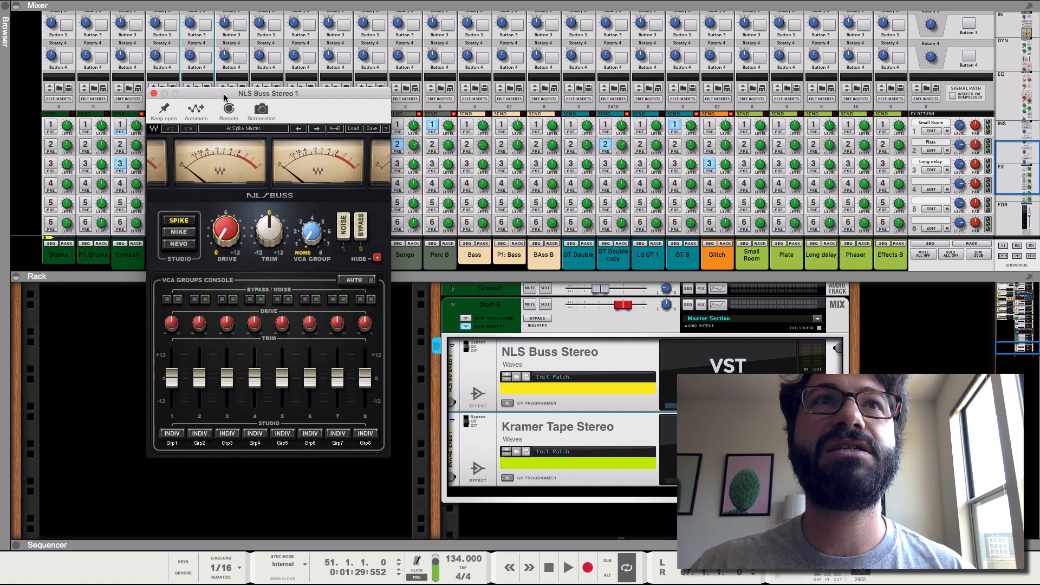
drag(225, 98, 526, 119)
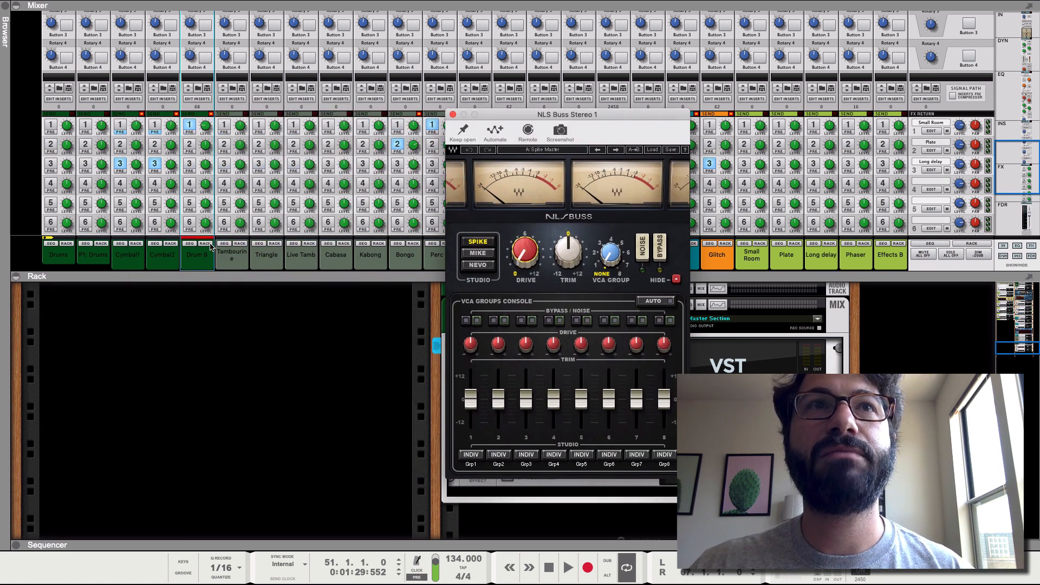
scroll(190, 172, down, 5)
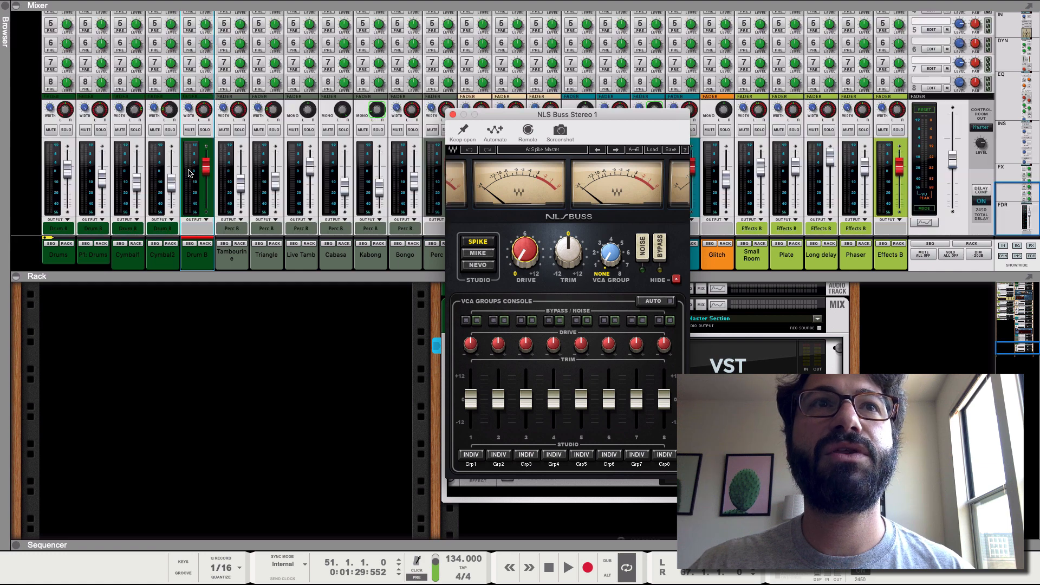
click(207, 131)
key(space)
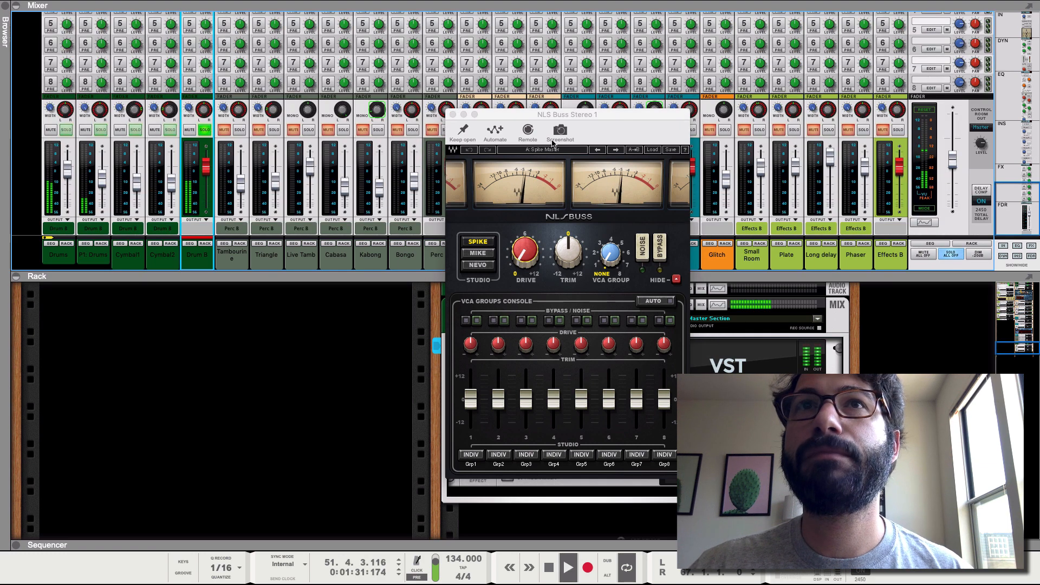
- Bypass the Kramer Tape Stereo device and bring the NLS Buss Stereo interface back up
drag(552, 142, 257, 152)
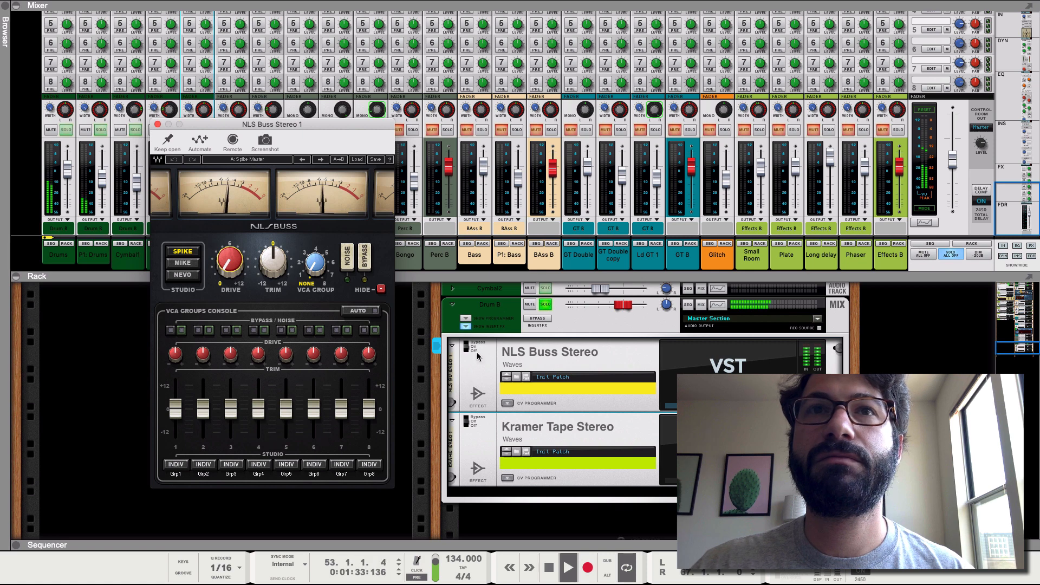
click(466, 416)
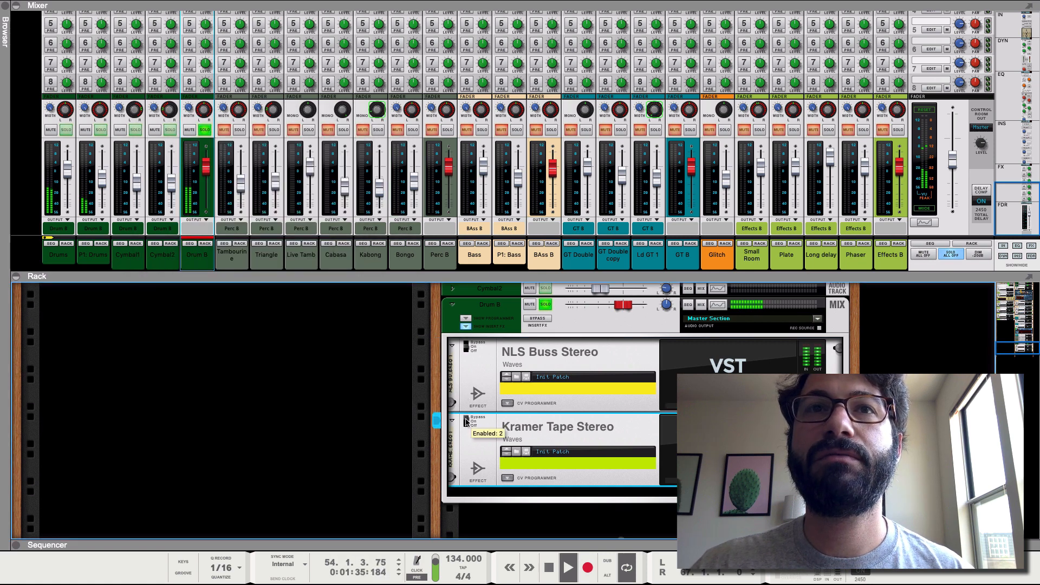
click(681, 405)
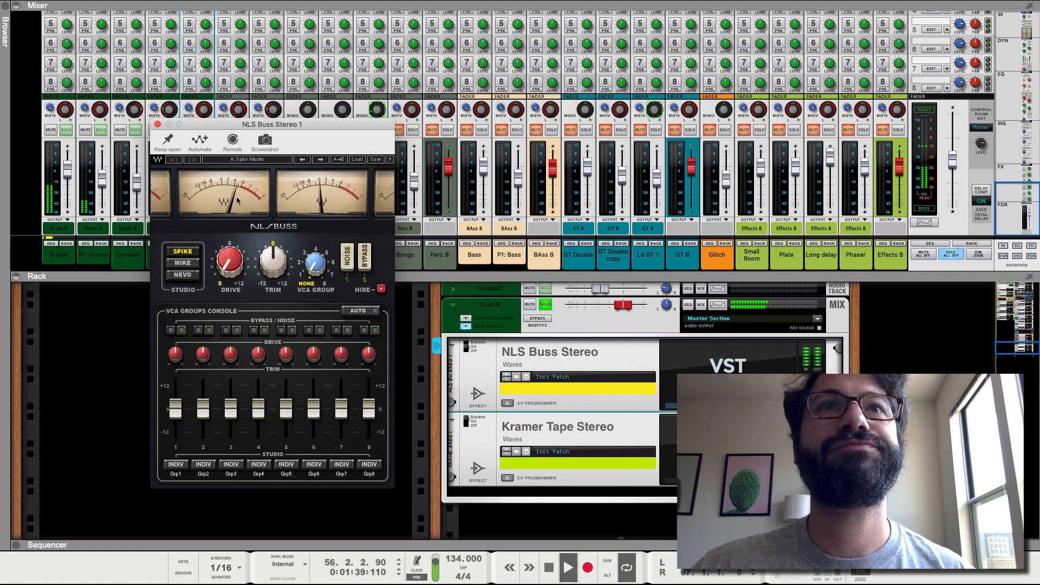
- Compare the NLS Buss in Spike mode with its bypass, switch the studio to Mike, and compare that with the bypass too
click(367, 260)
click(368, 260)
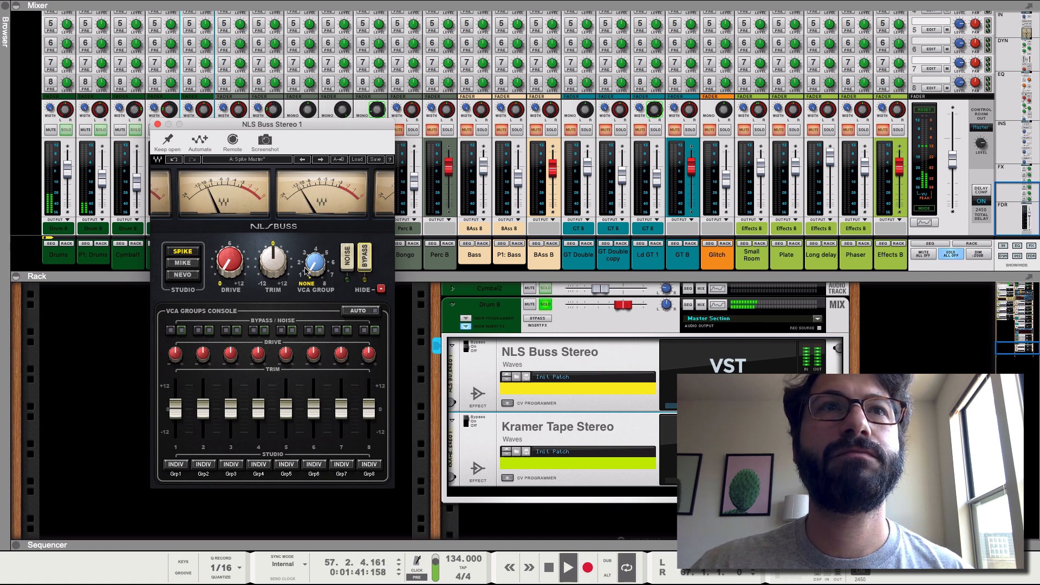
click(182, 263)
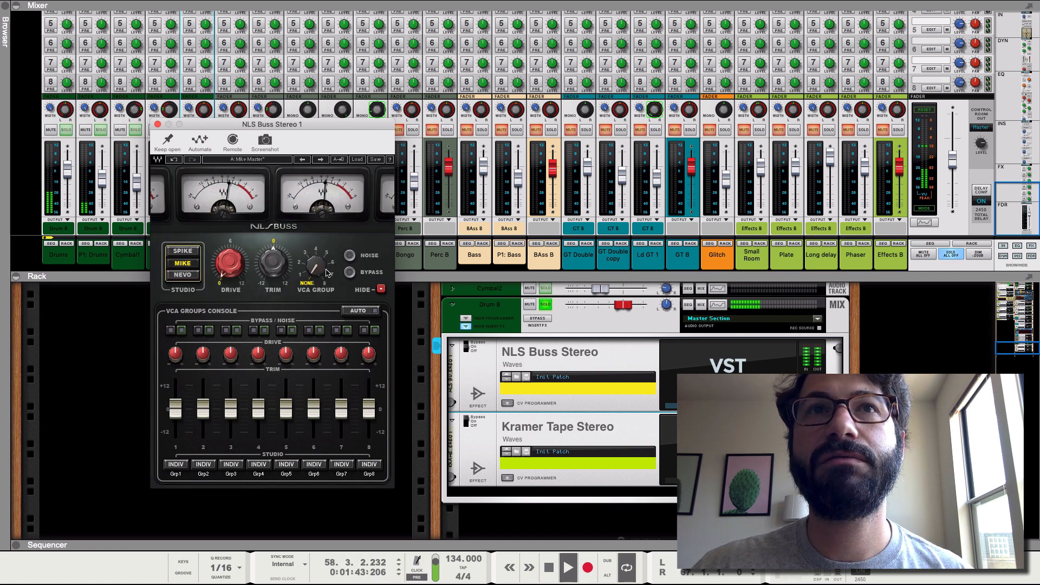
click(347, 273)
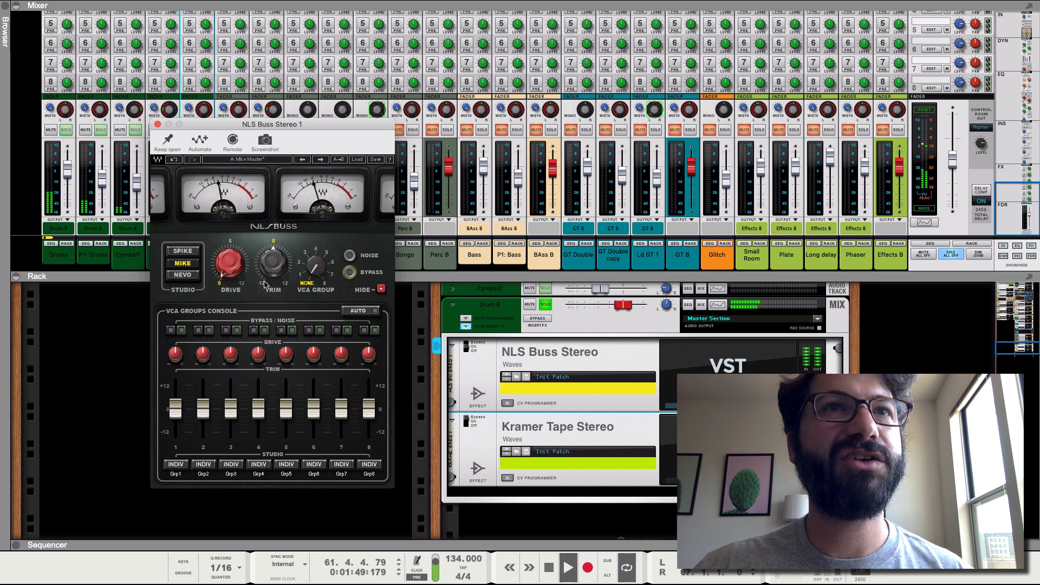
- Raise the NLS Buss drive slightly with VCA group 1 selected, and return the studio to Mike after trying Nevo
click(236, 276)
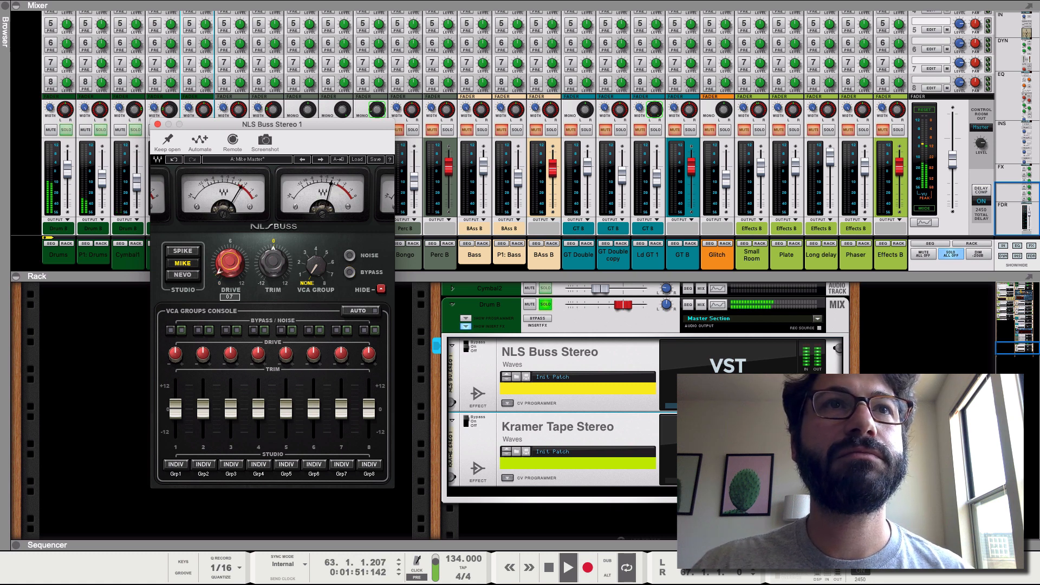
drag(315, 273, 315, 270)
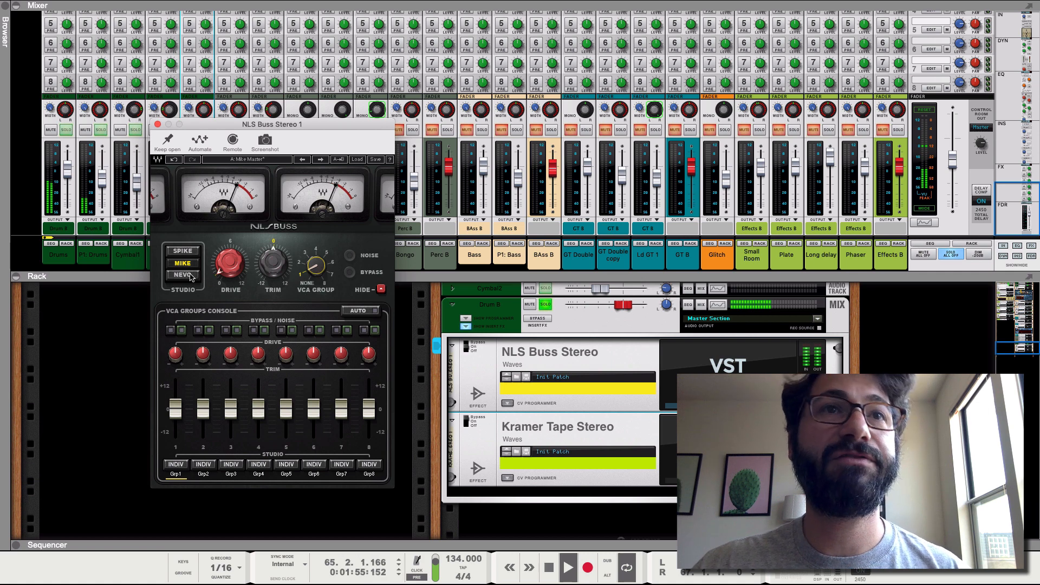
click(185, 275)
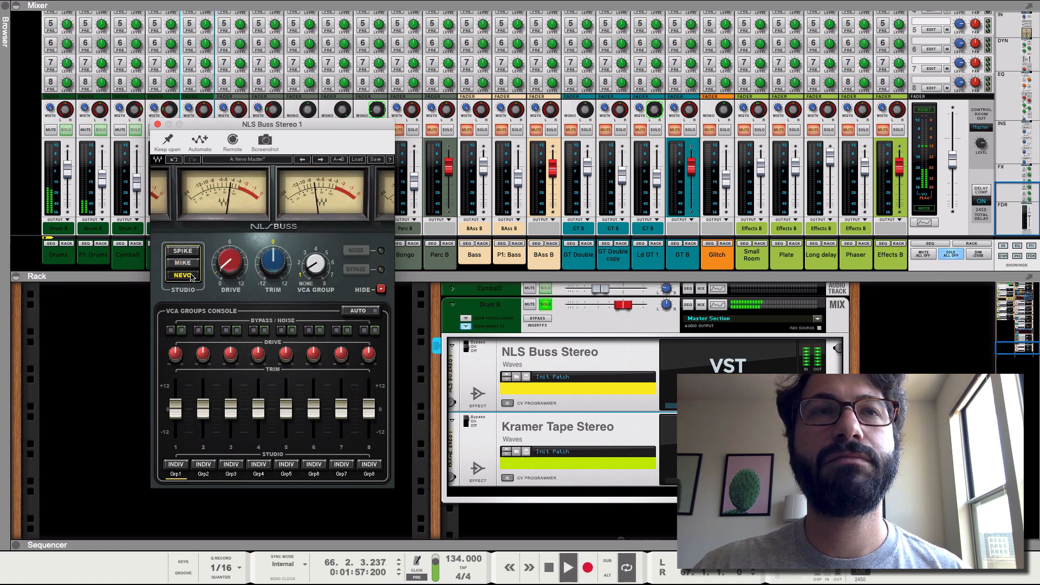
click(183, 263)
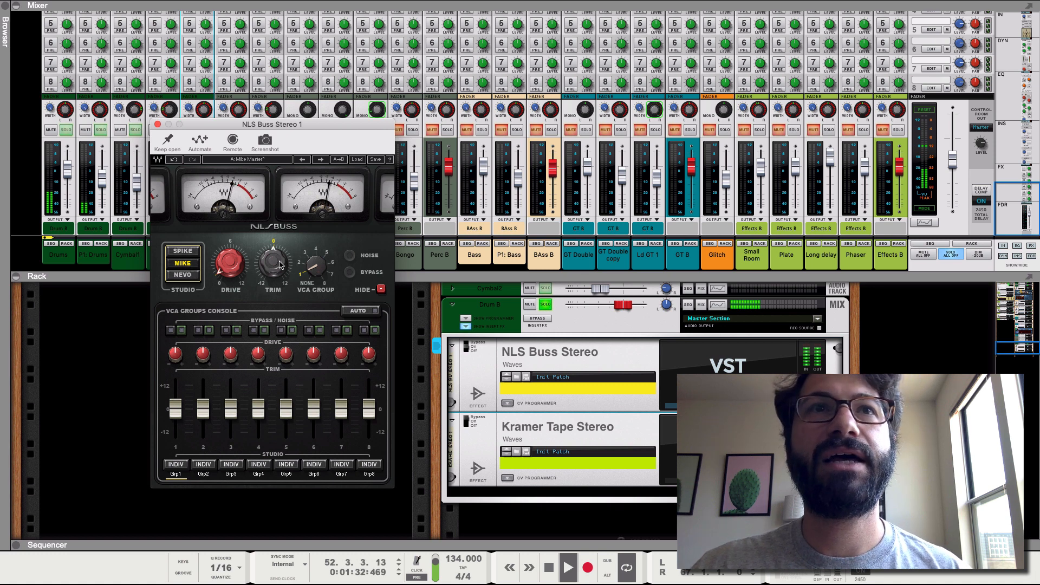
- Set the NLS Buss trim to -1.3 and close its interface
click(271, 264)
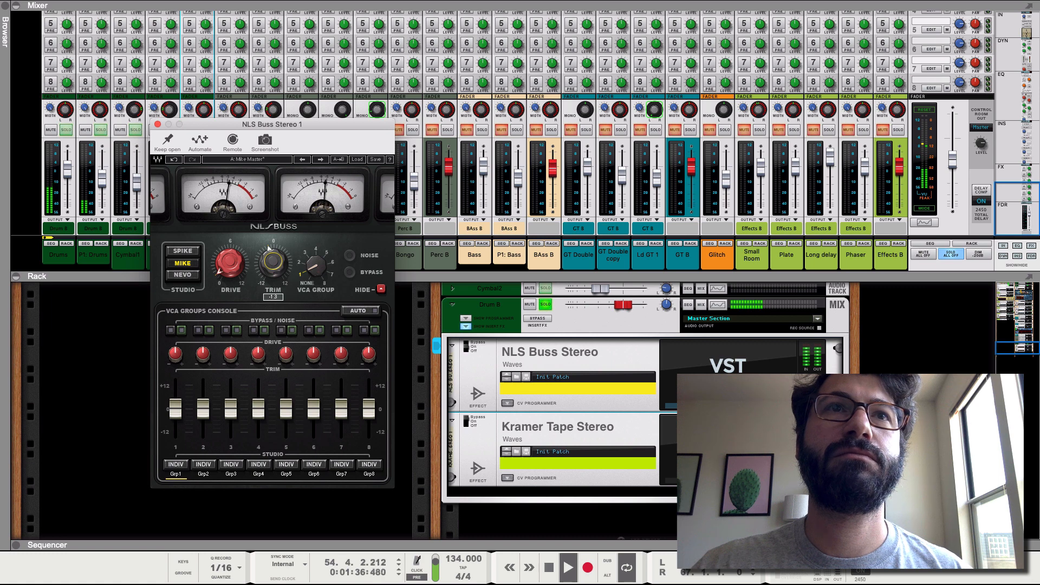
click(158, 125)
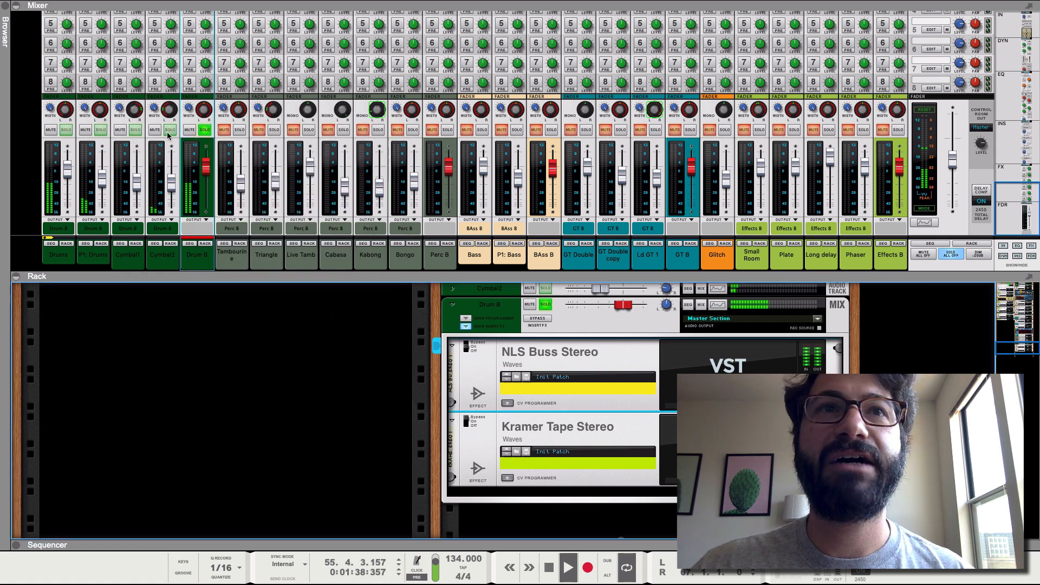
- Open the Kramer Tape Stereo interface from the rack and load the Drum Kit factory preset from the Drums group
click(728, 441)
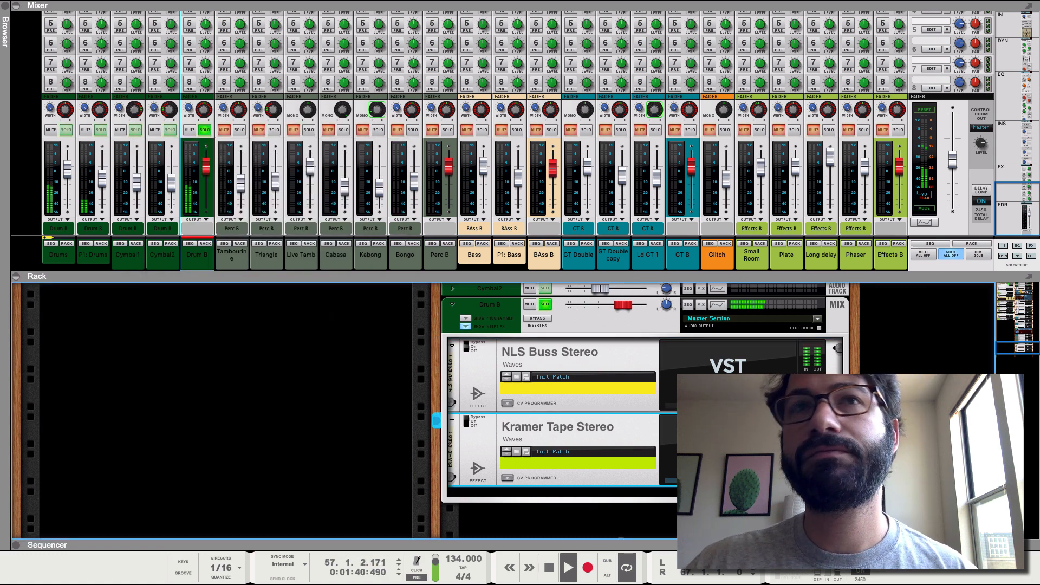
drag(411, 278, 369, 141)
click(607, 179)
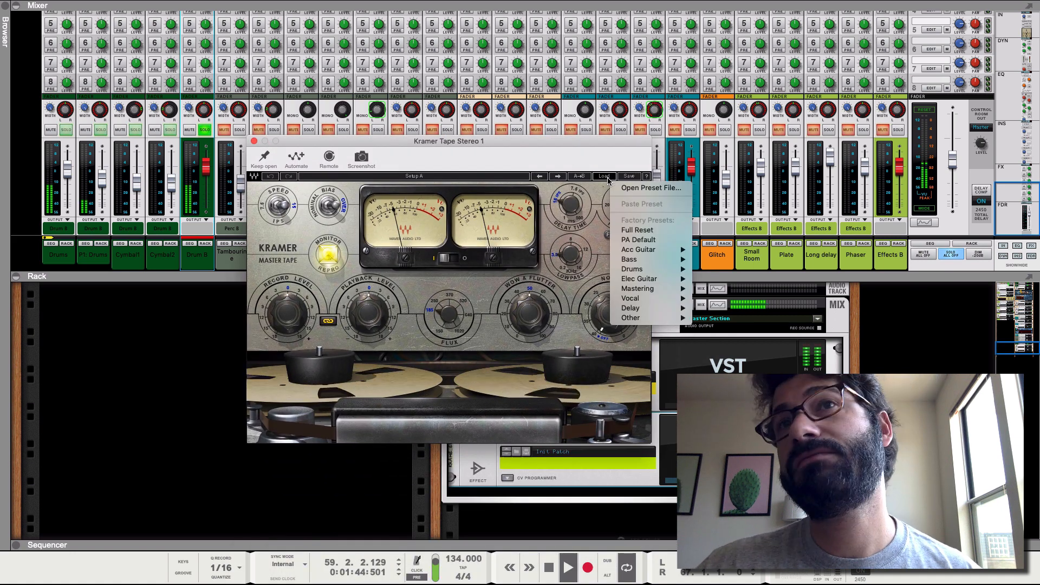
mouse_move(670, 271)
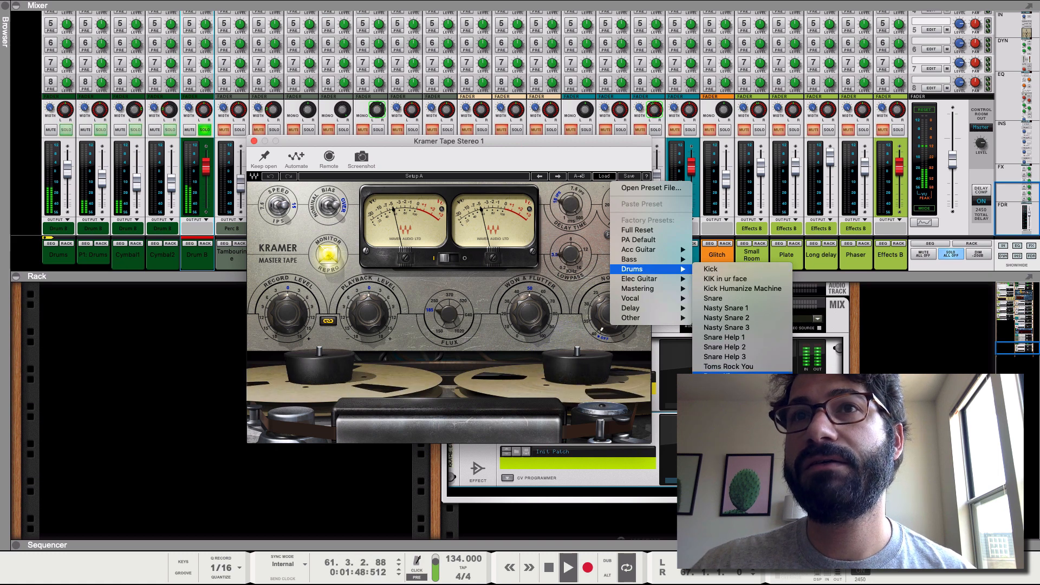
click(720, 376)
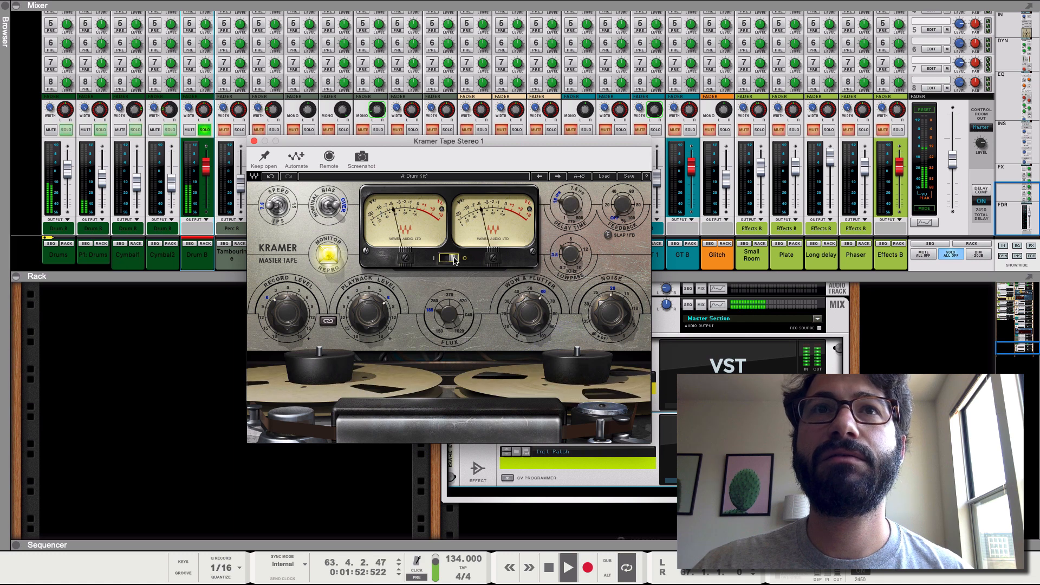
- Switch the Kramer Tape Stereo device on in the rack, and compare the sound with the plugin's own power switch
click(461, 255)
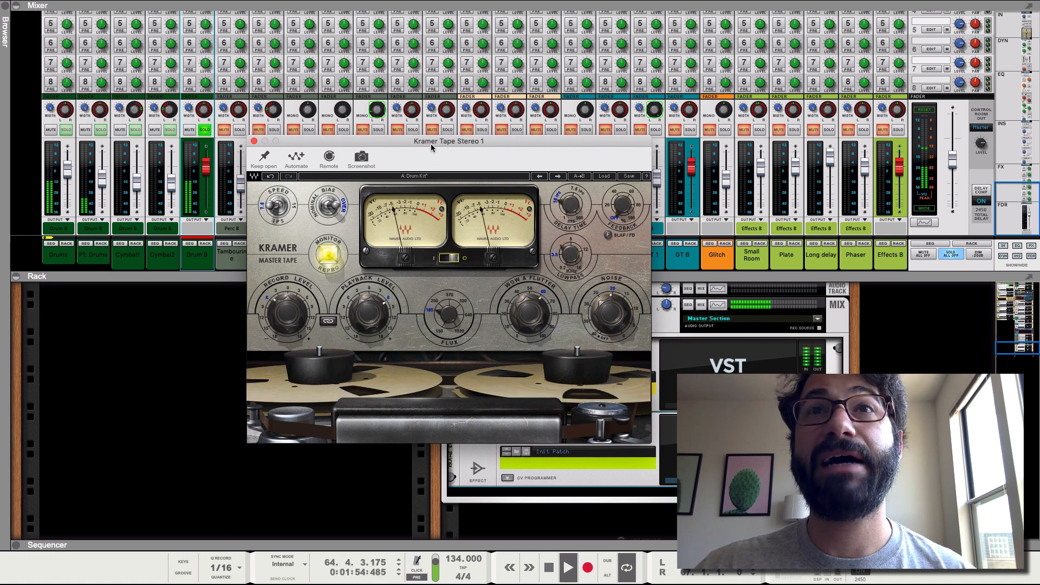
drag(432, 143, 252, 115)
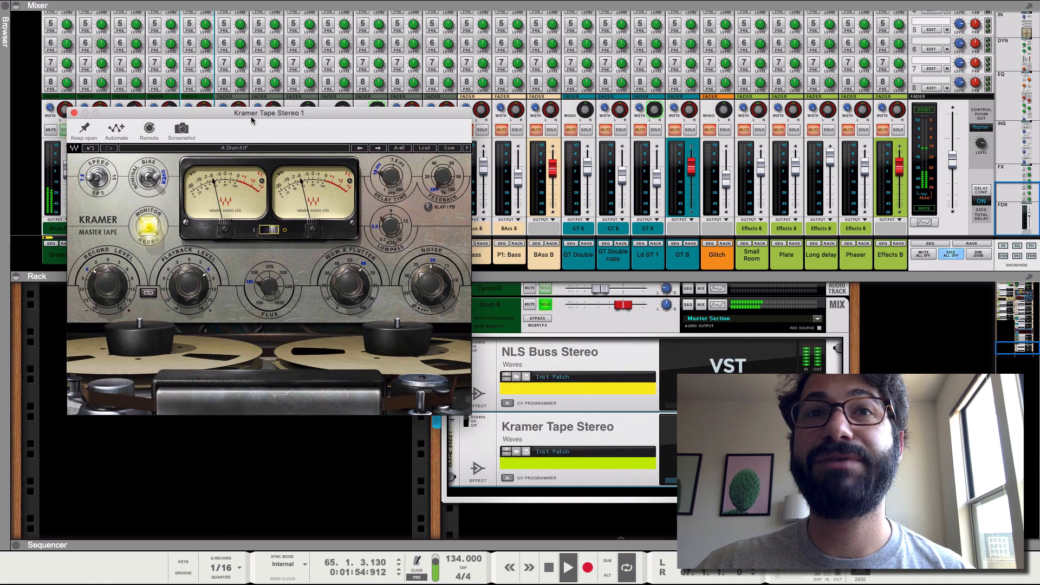
click(461, 423)
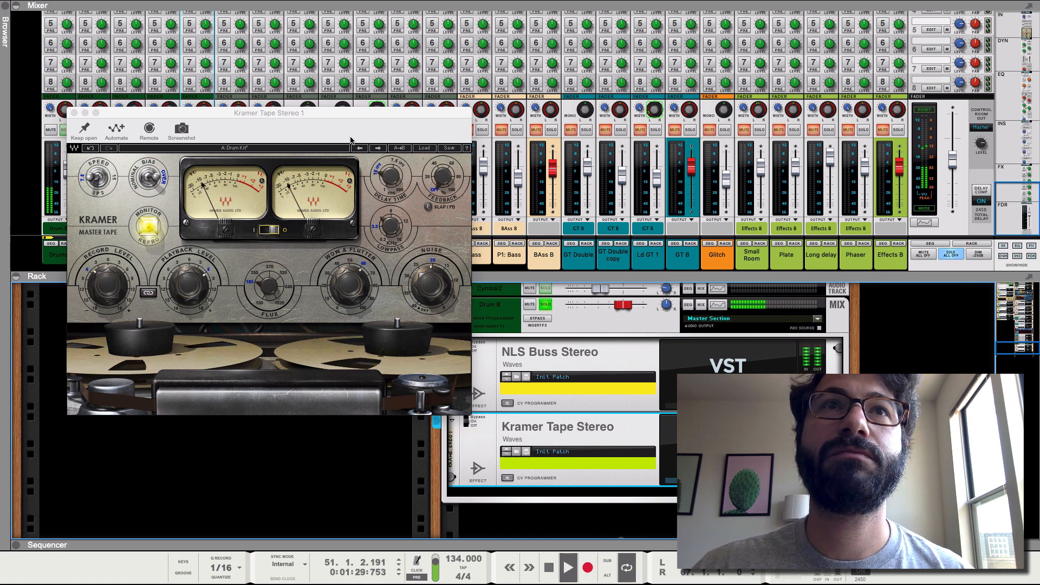
drag(358, 113, 436, 115)
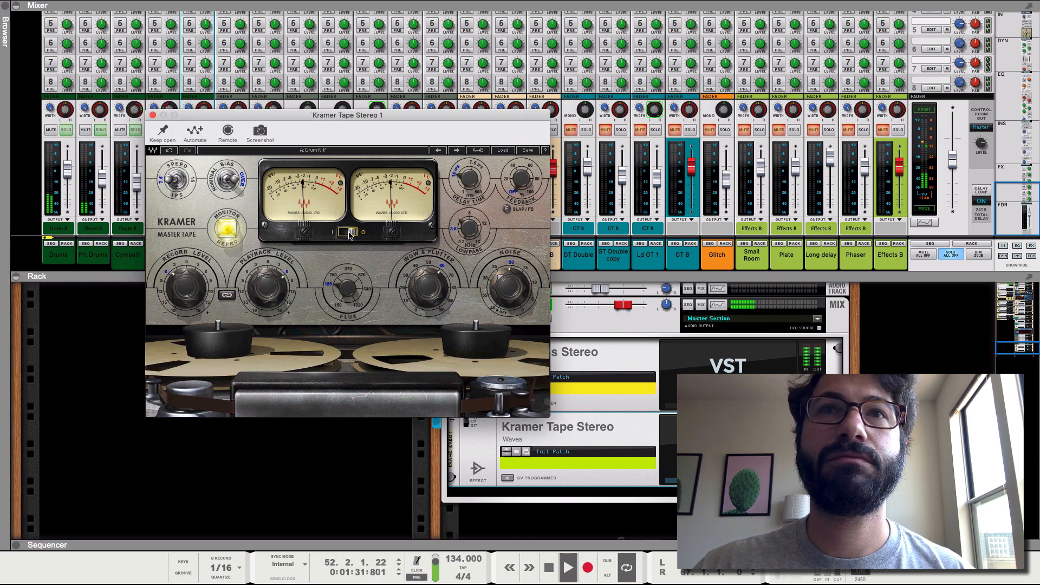
click(341, 233)
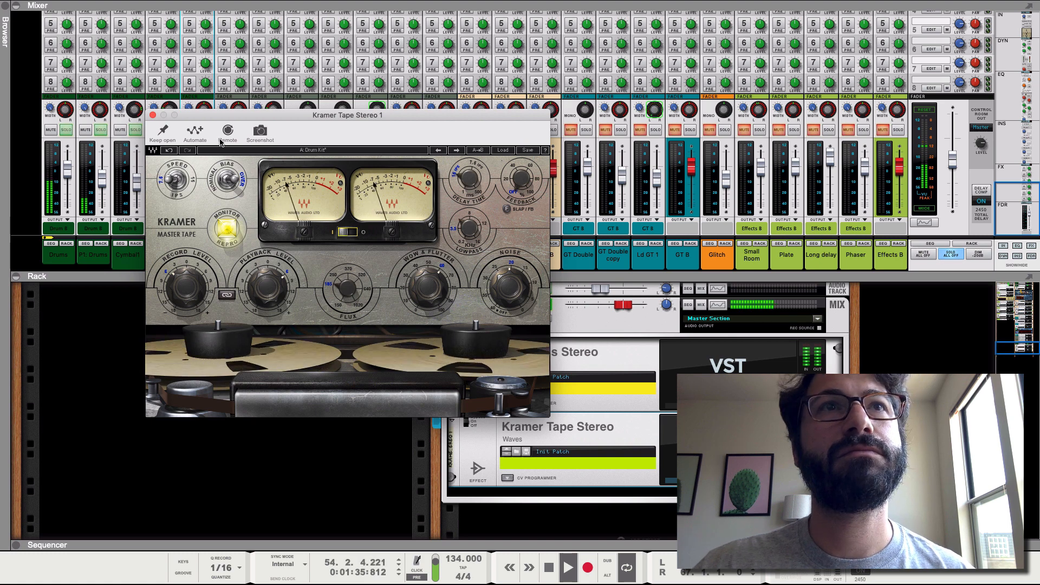
- Compare the drums with the Kramer Tape Stereo device bypassed in the rack and switched on again
drag(401, 115, 353, 58)
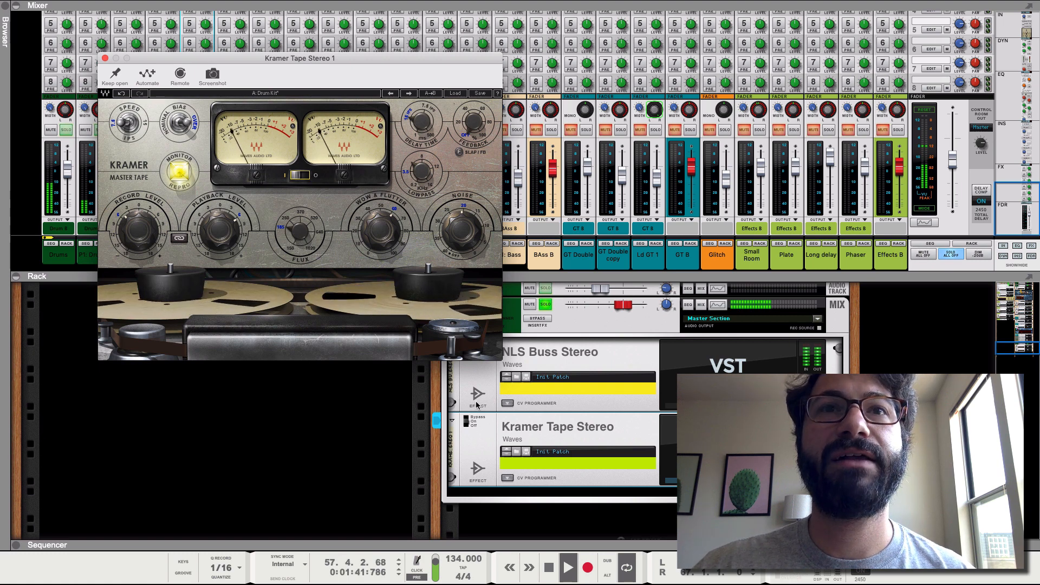
click(466, 420)
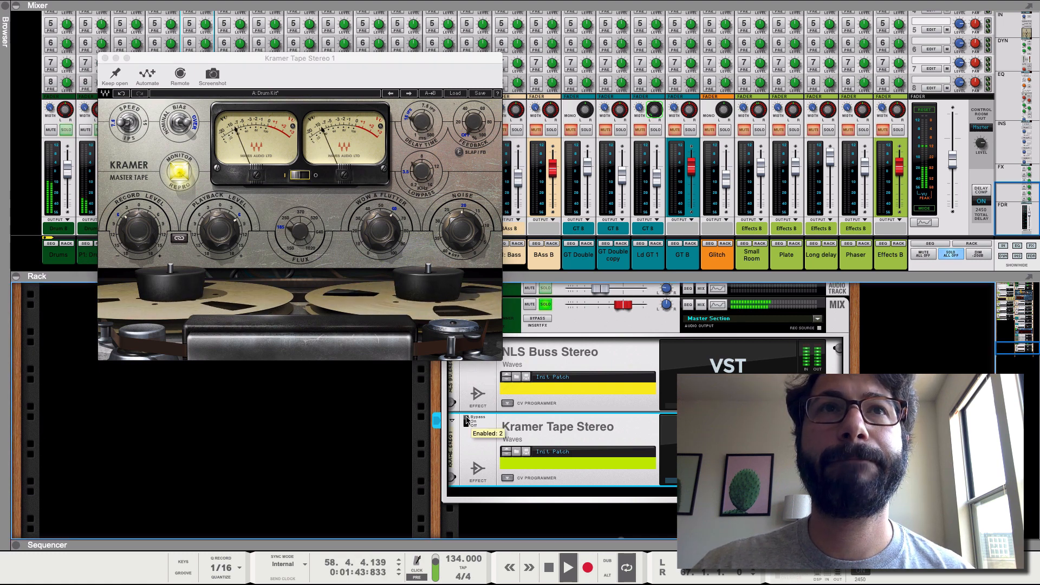
click(466, 420)
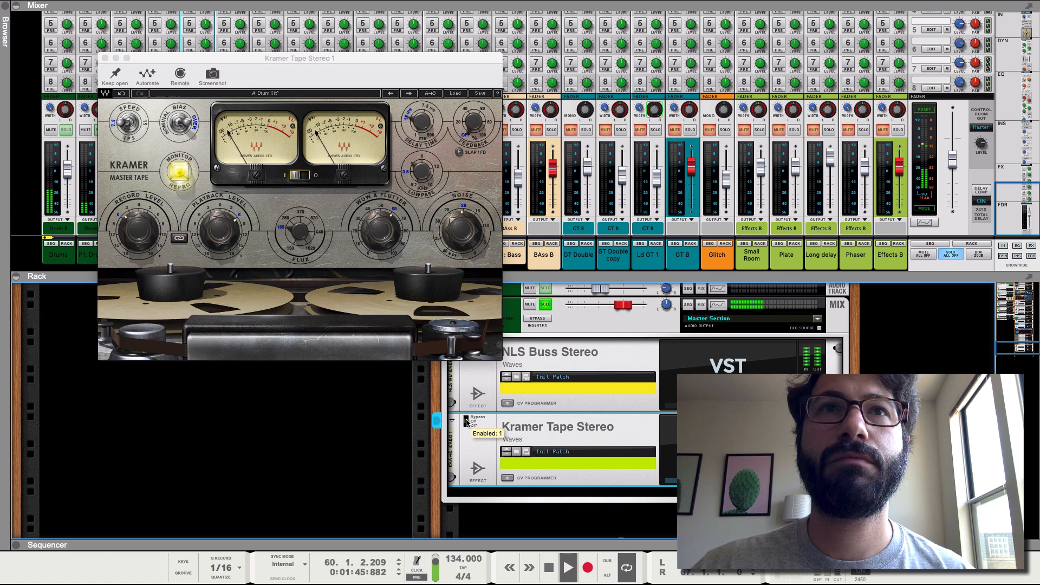
- Set the Kramer Tape speed to 15 ips and lower its playback and record levels slightly, comparing the result with the power switch
click(137, 121)
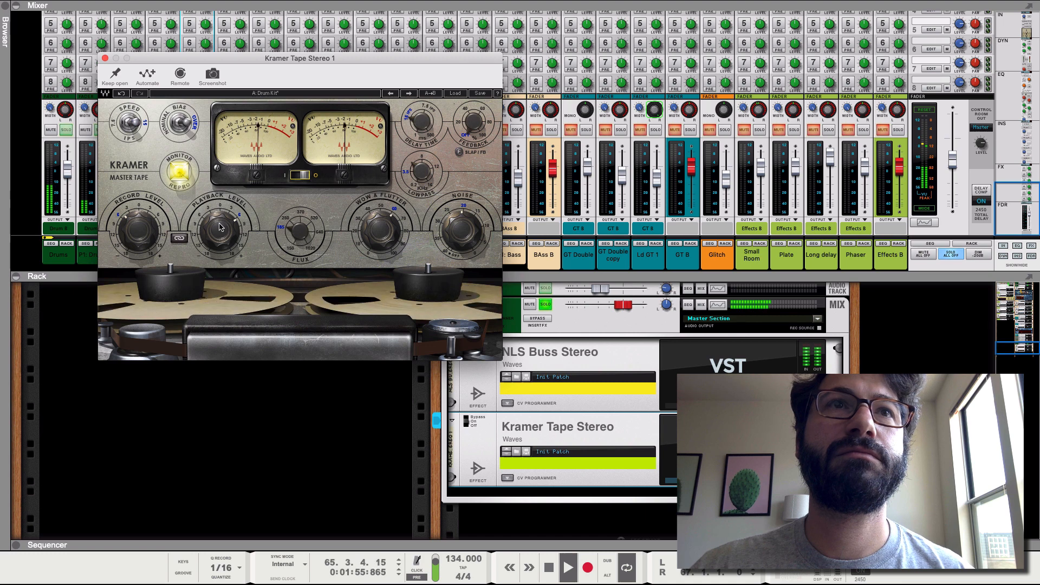
drag(225, 230, 225, 244)
drag(143, 234, 143, 241)
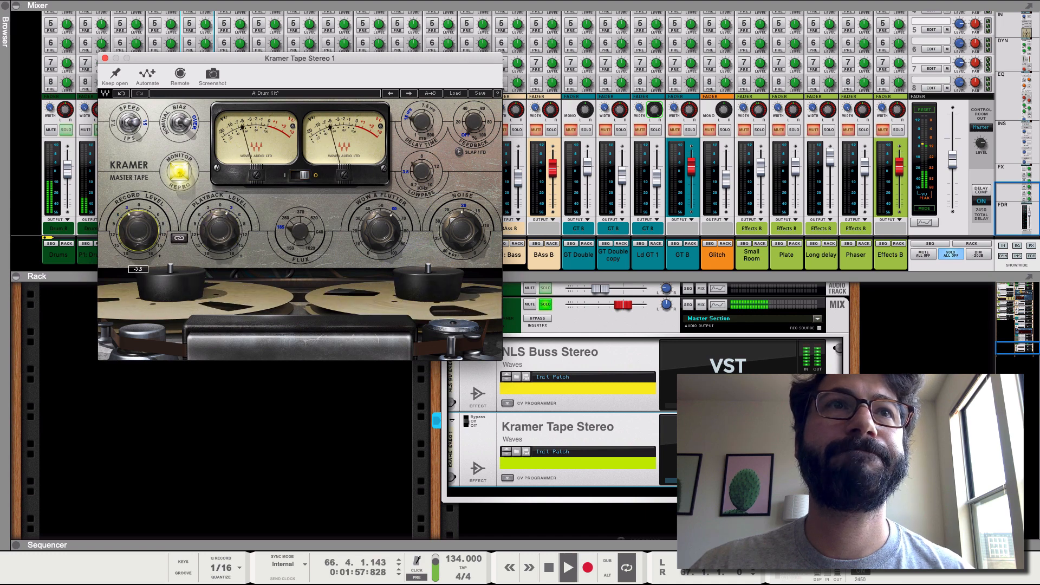
click(296, 179)
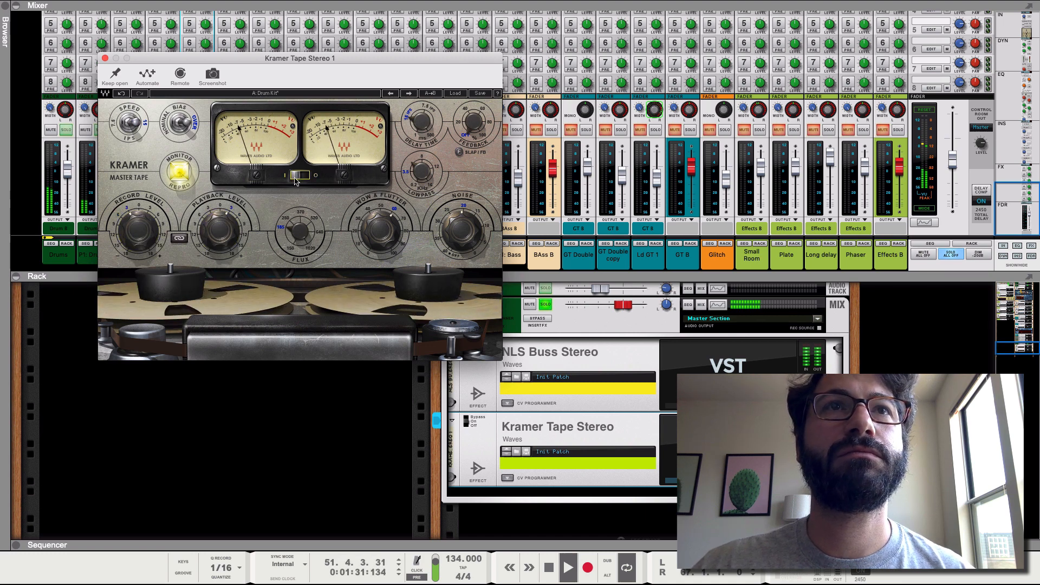
- Raise the Kramer Tape record level, set its playback level to -0.2, and close its interface
drag(146, 207, 146, 190)
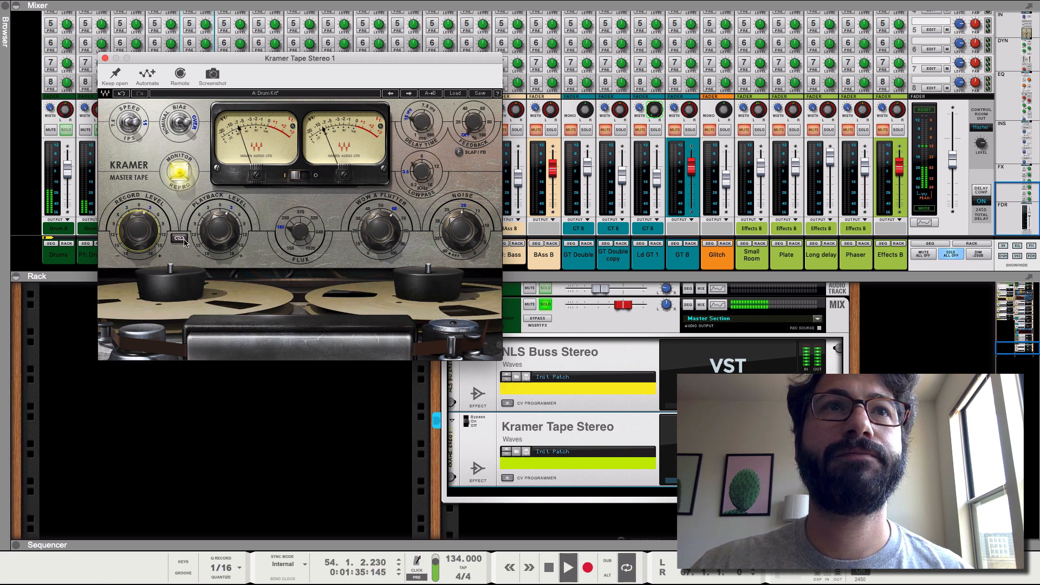
click(316, 180)
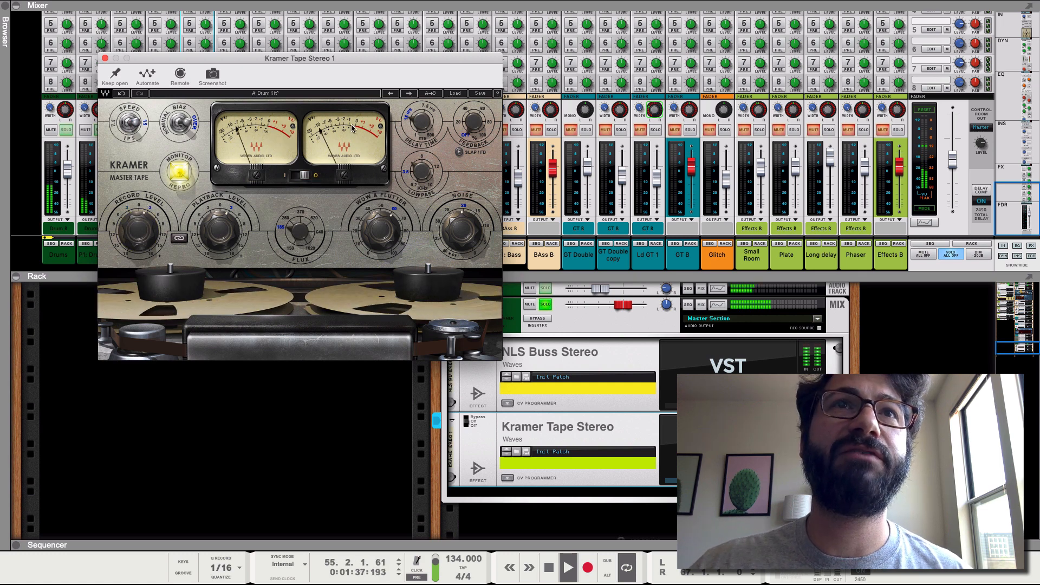
drag(215, 219, 215, 227)
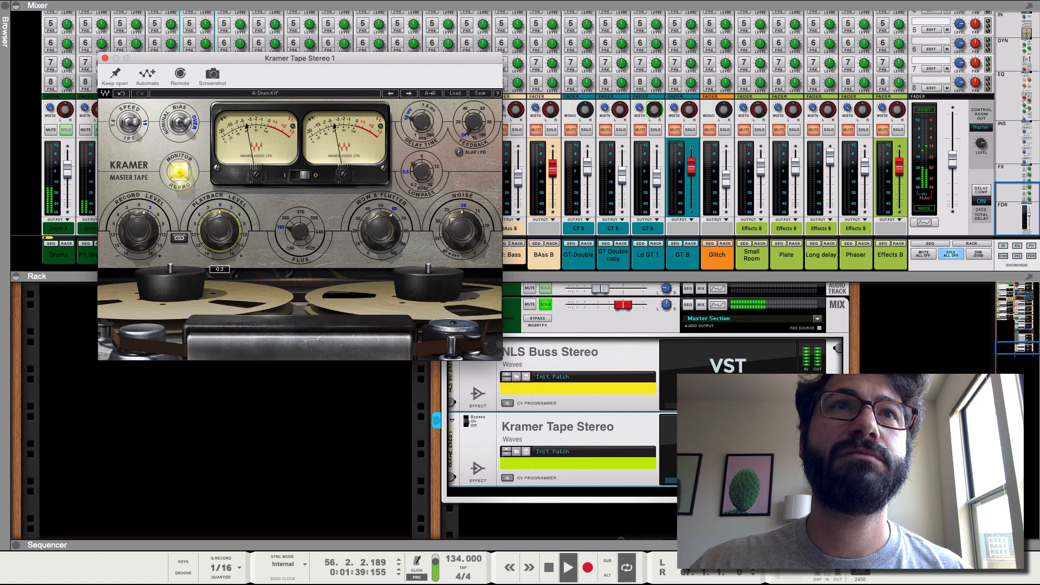
click(178, 127)
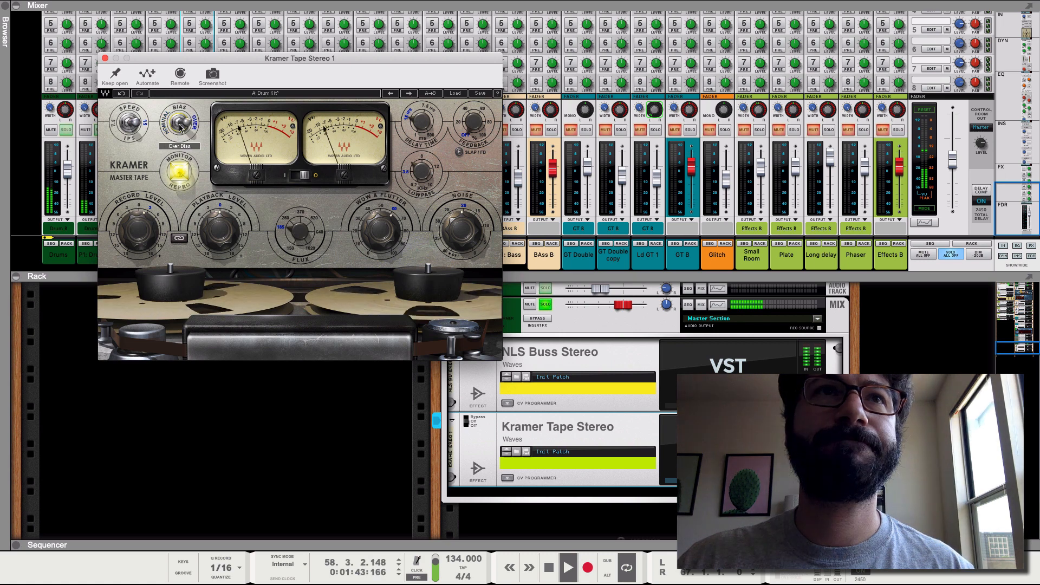
click(105, 58)
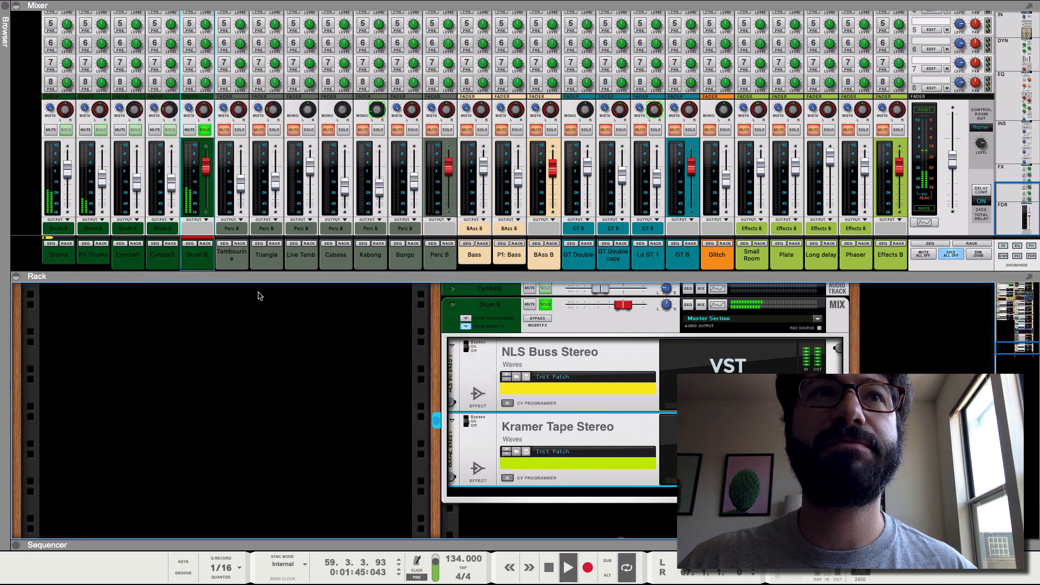
- Clear the Drum B solo to hear the full mix, and check the Drum B channel's inserts and sends
click(209, 166)
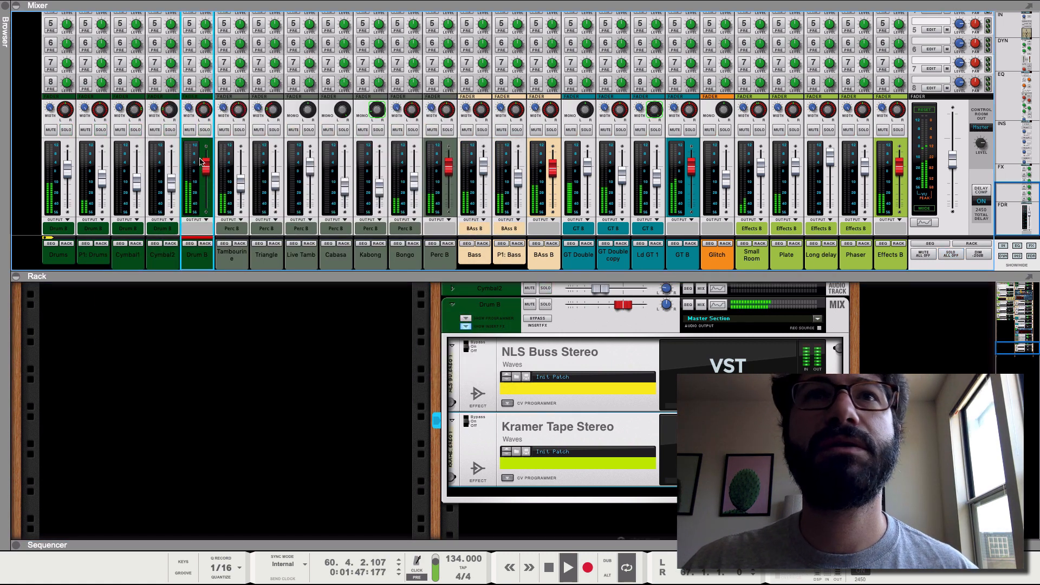
scroll(283, 441, up, 2)
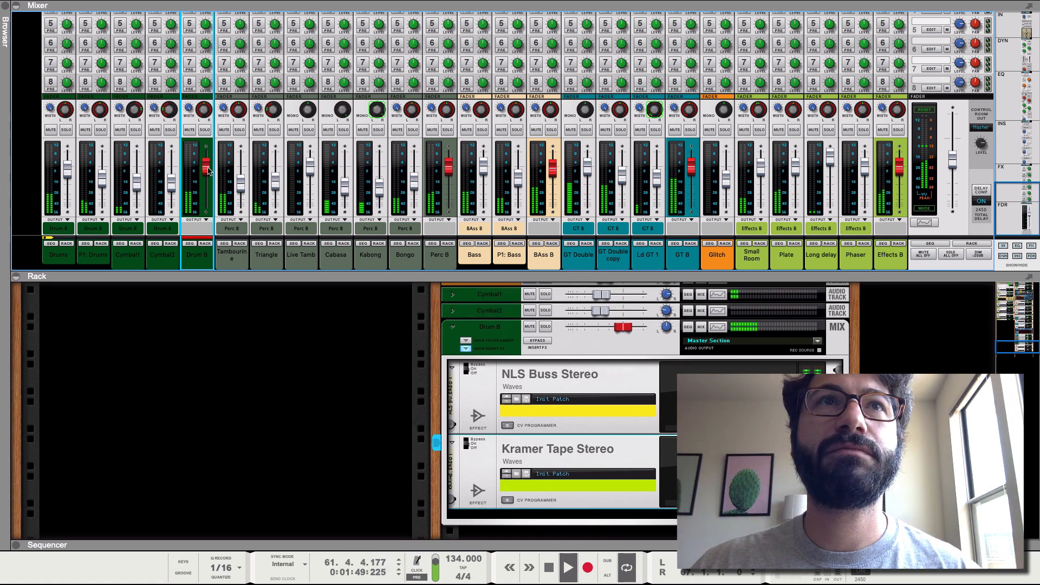
scroll(208, 171, up, 10)
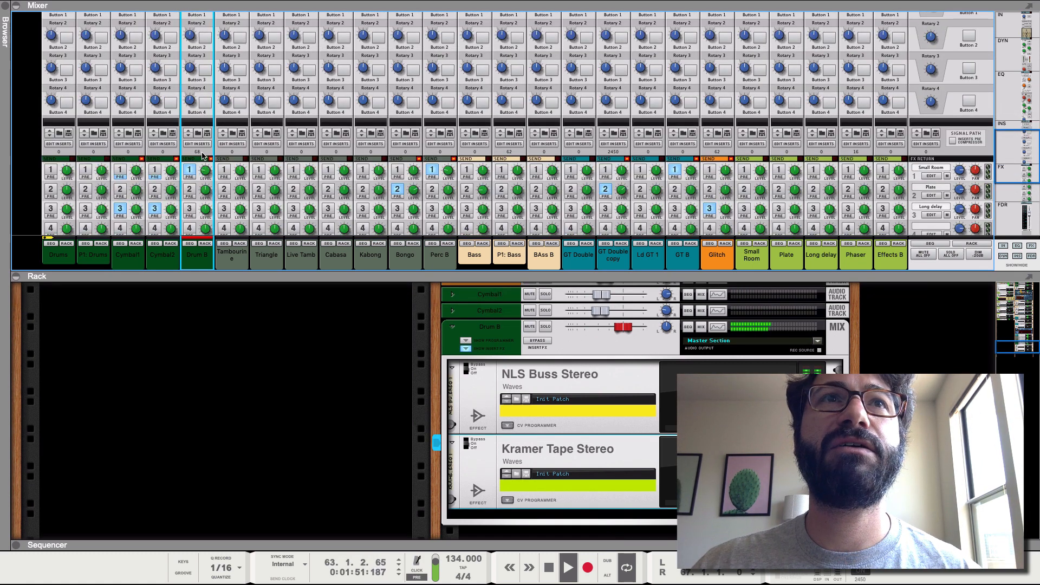
scroll(202, 157, down, 10)
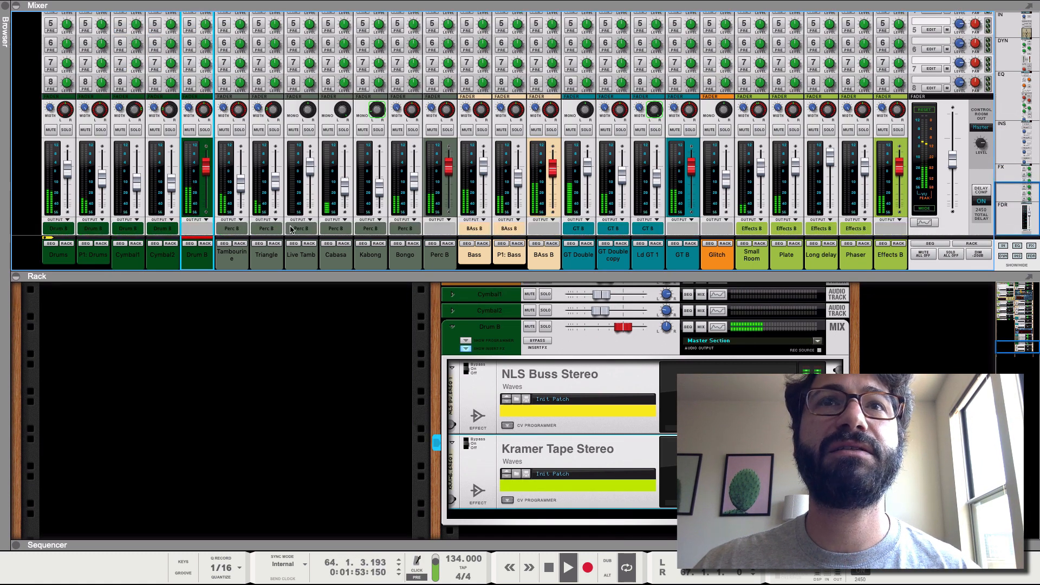
- Compare the full mix with Drum B's insert effects bypassed and active, leaving them active, and stop playback
click(538, 341)
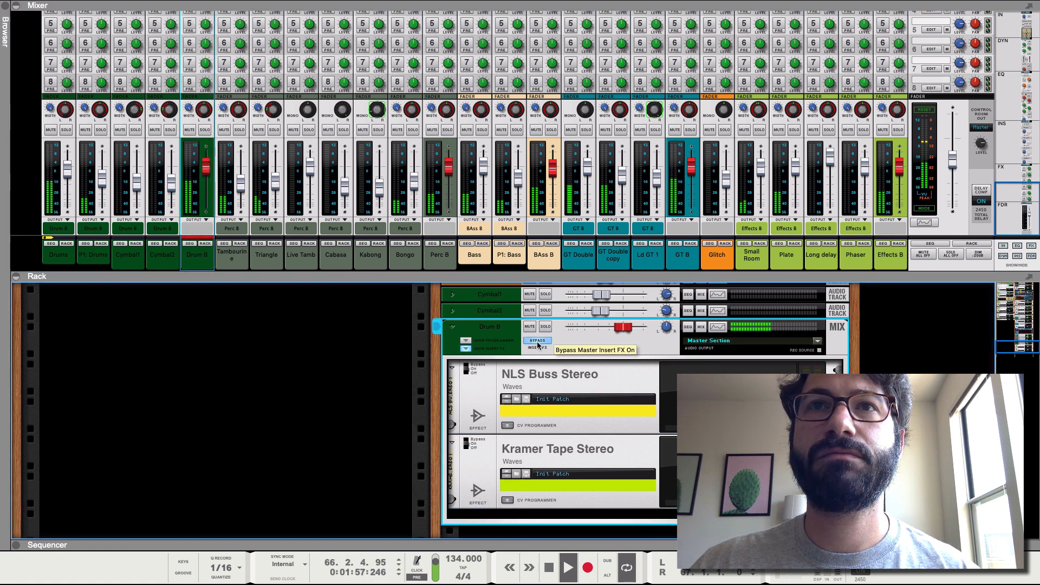
click(538, 342)
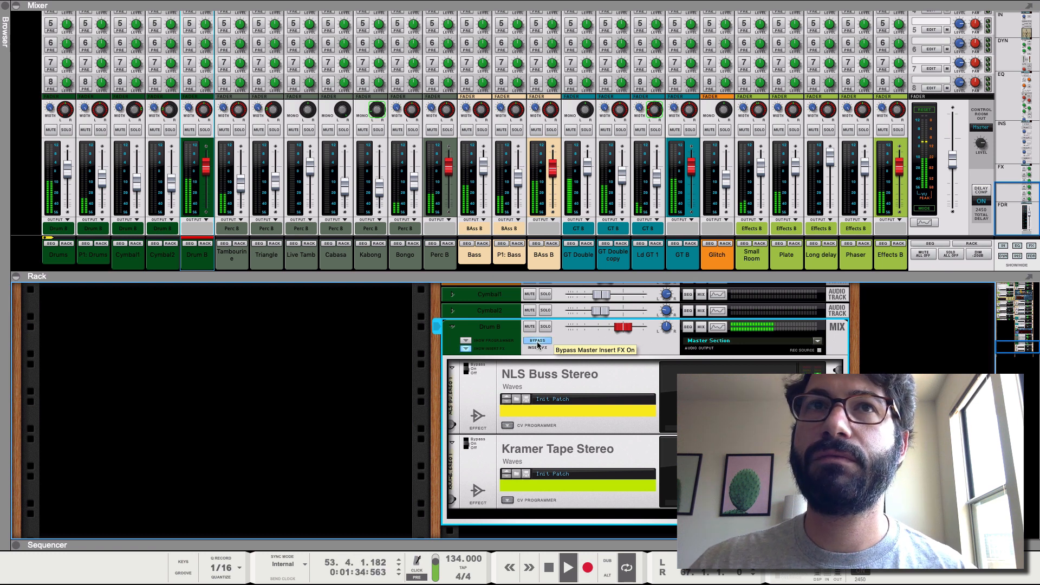
click(538, 341)
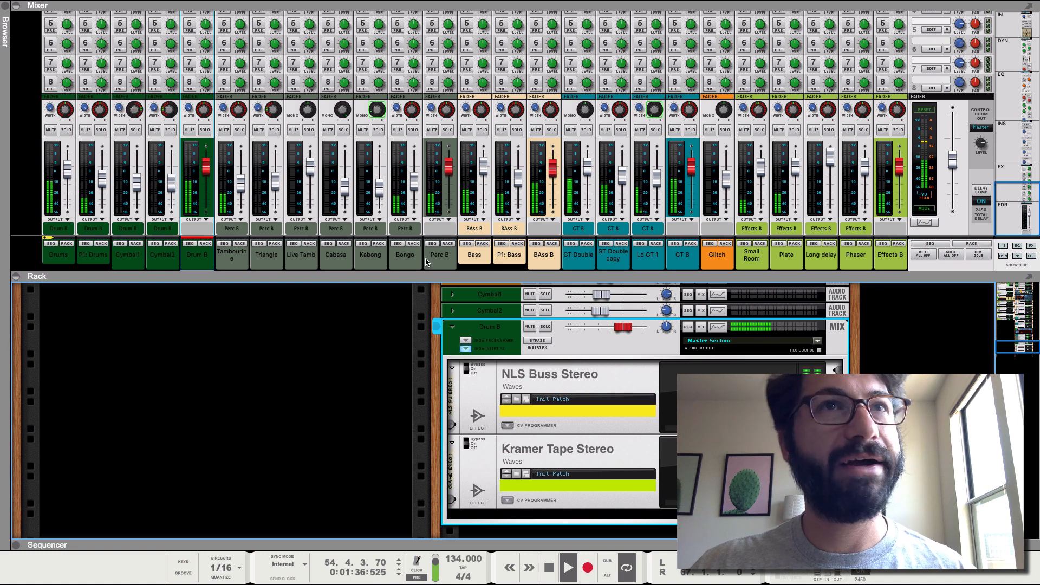
key(space)
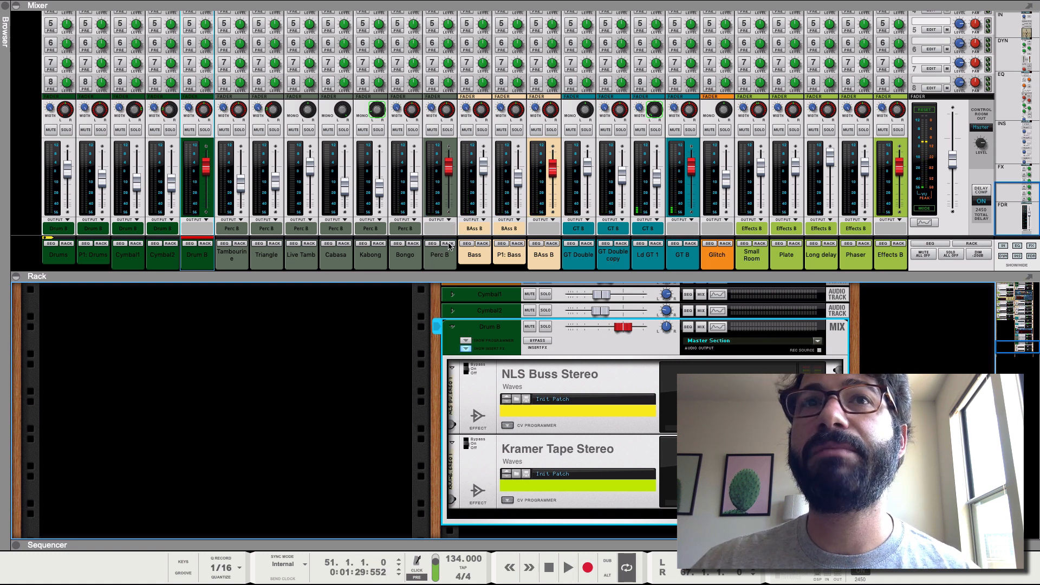
- Fold the Drum B device in the rack, and go to Perc B and show its empty insert effects section
click(452, 328)
click(453, 251)
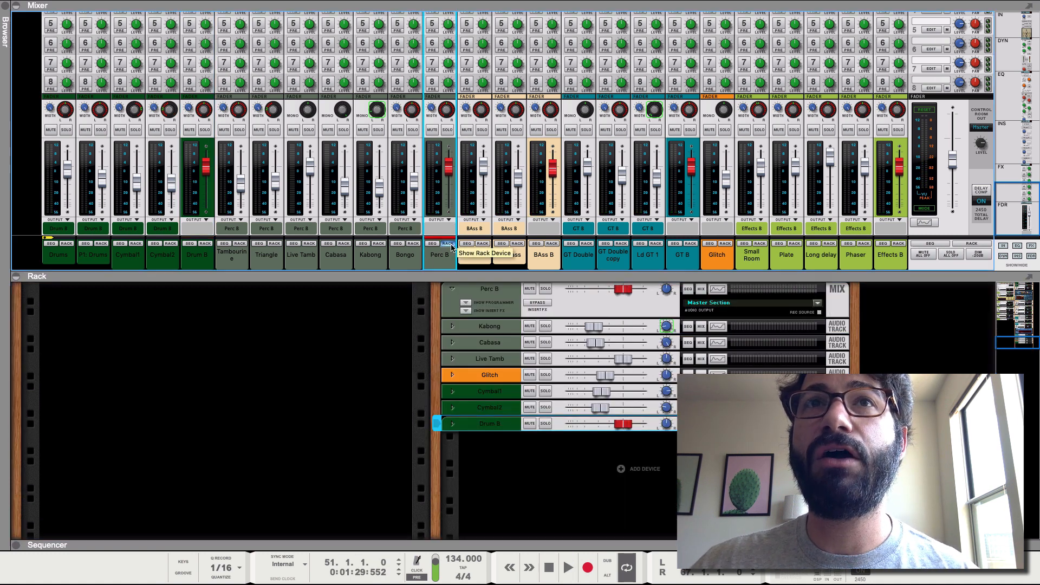
click(466, 311)
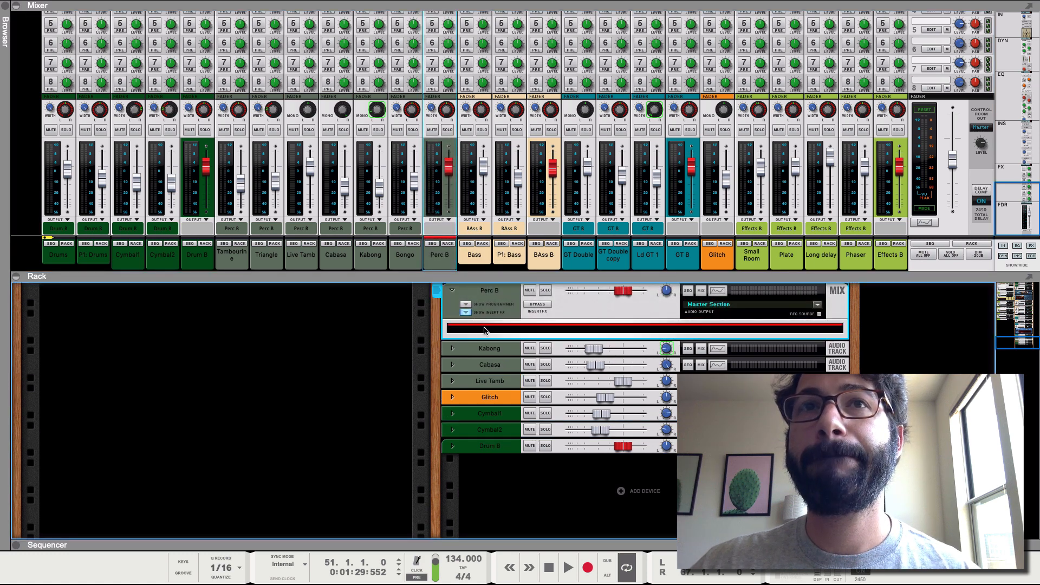
- Copy the NLS Buss Stereo and Kramer Tape Stereo devices from Drum B's inserts into Perc B's empty insert section
right_click(557, 337)
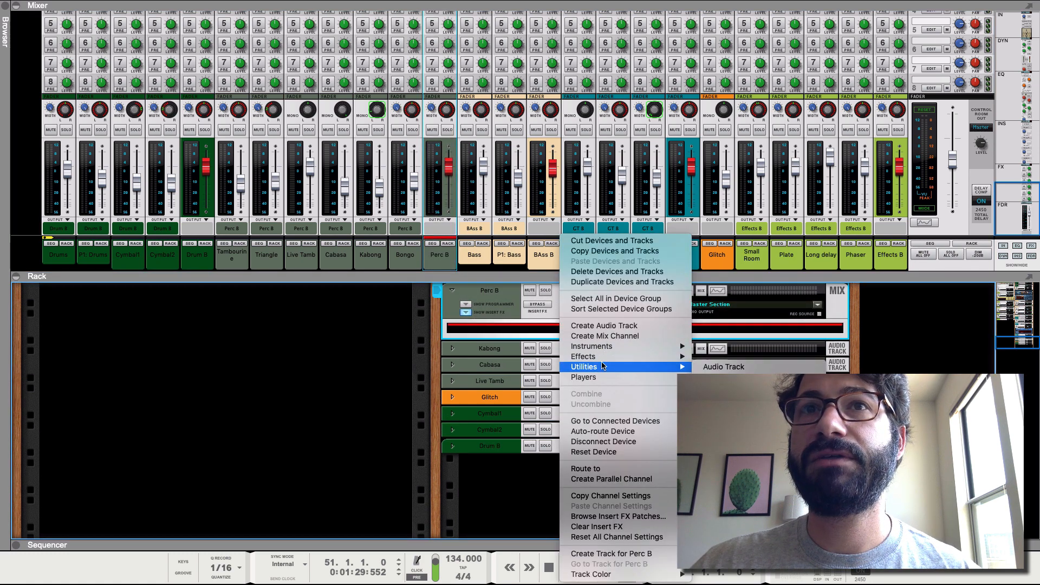
click(457, 452)
click(452, 447)
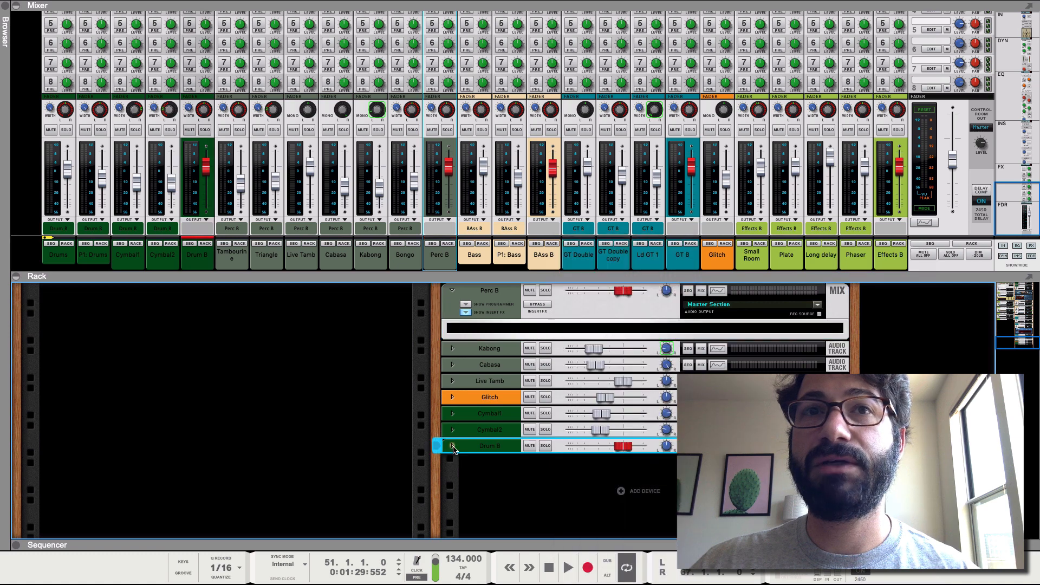
click(483, 398)
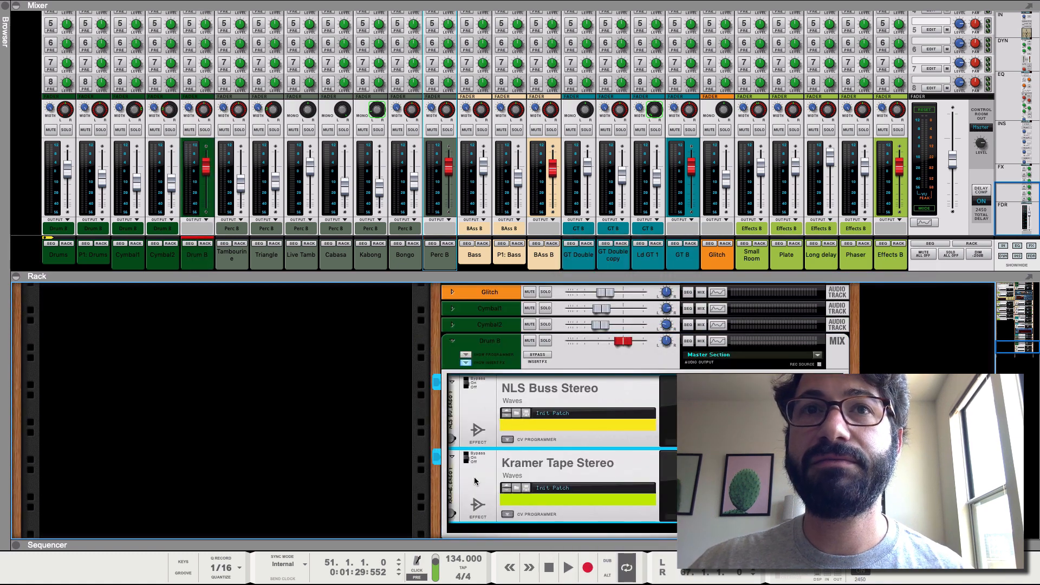
scroll(474, 476, up, 3)
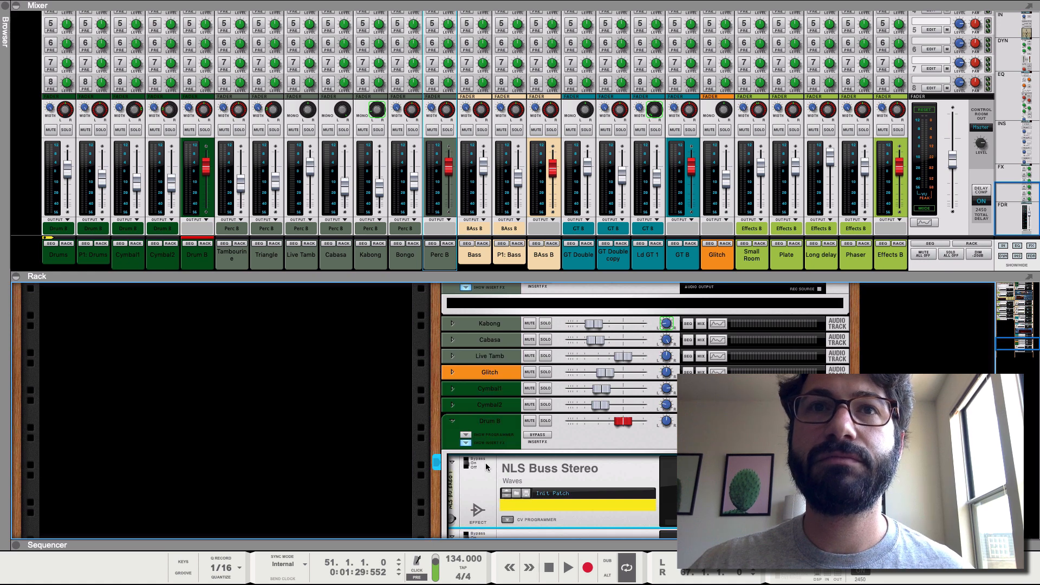
drag(499, 360, 509, 304)
scroll(501, 414, up, 5)
scroll(501, 419, down, 6)
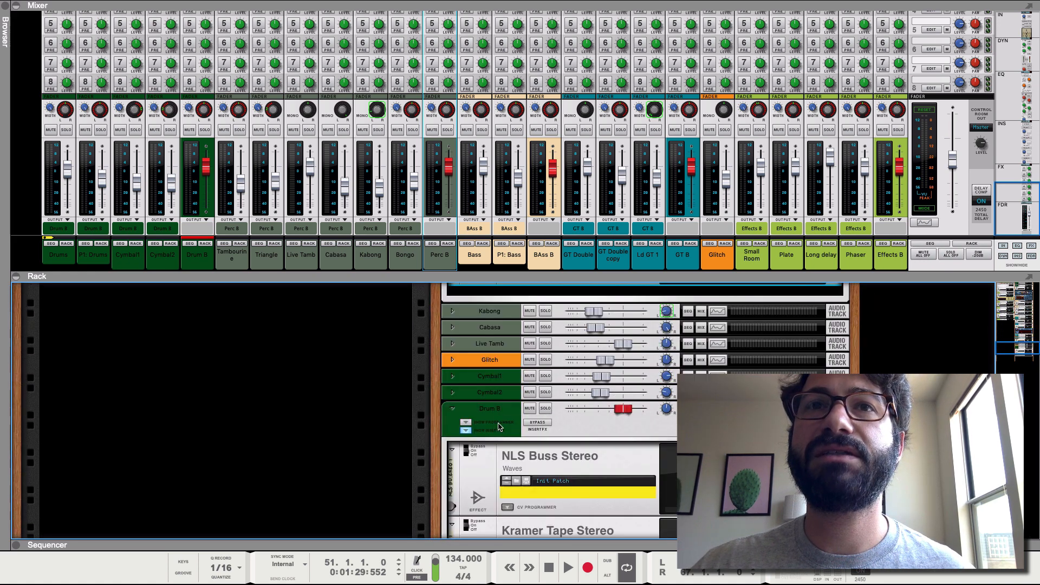
mouse_move(501, 433)
mouse_down()
mouse_move(490, 317)
mouse_move(490, 326)
mouse_up()
scroll(490, 319, up, 3)
scroll(490, 326, up, 1)
scroll(489, 326, up, 1)
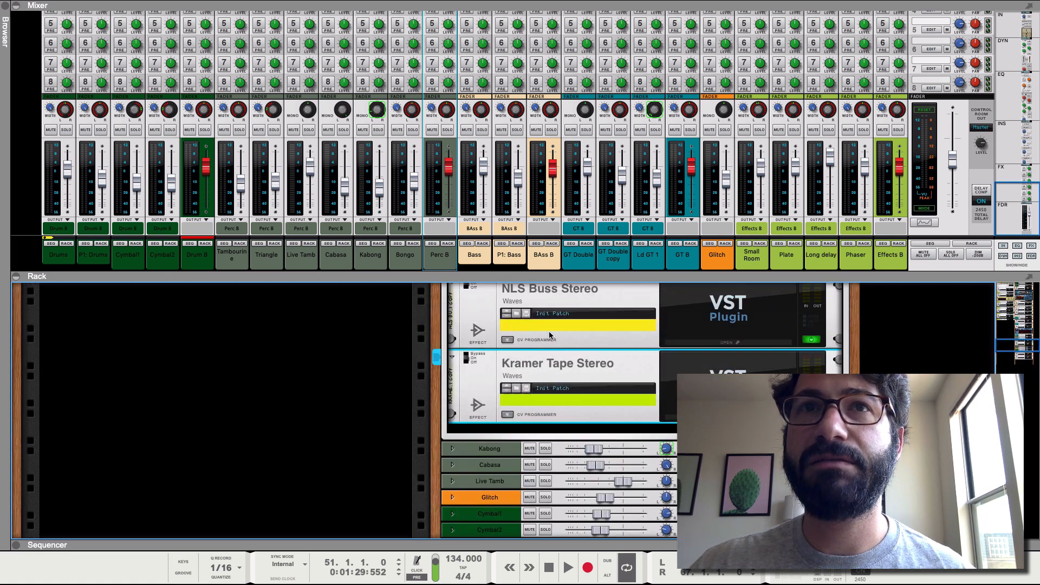
- Cable Perc B's insert connections through the copied NLS Buss and Kramer Tape on the rack's rear, and return to the front
key(Tab)
scroll(638, 375, up, 3)
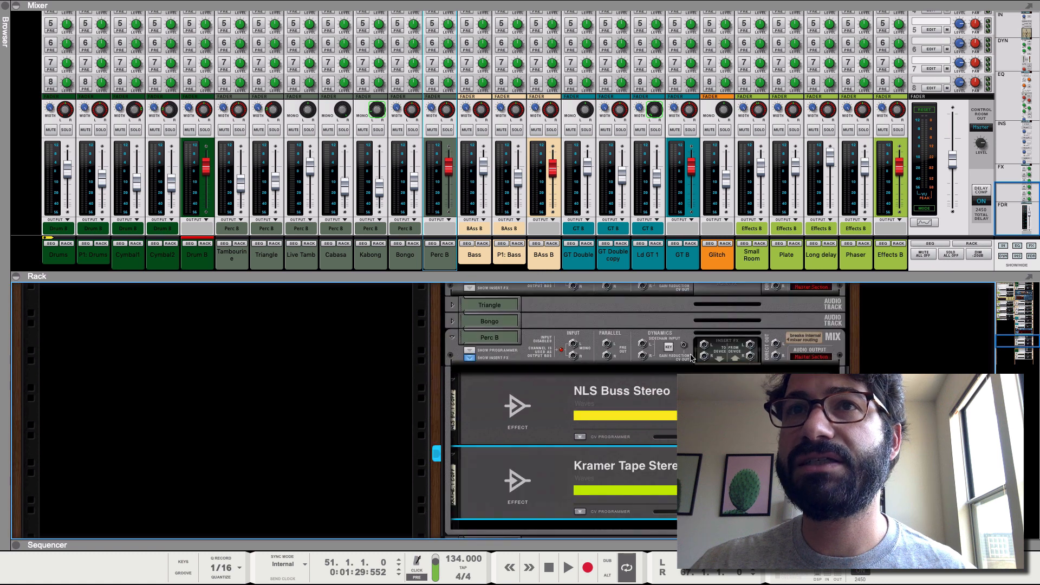
drag(703, 346, 725, 403)
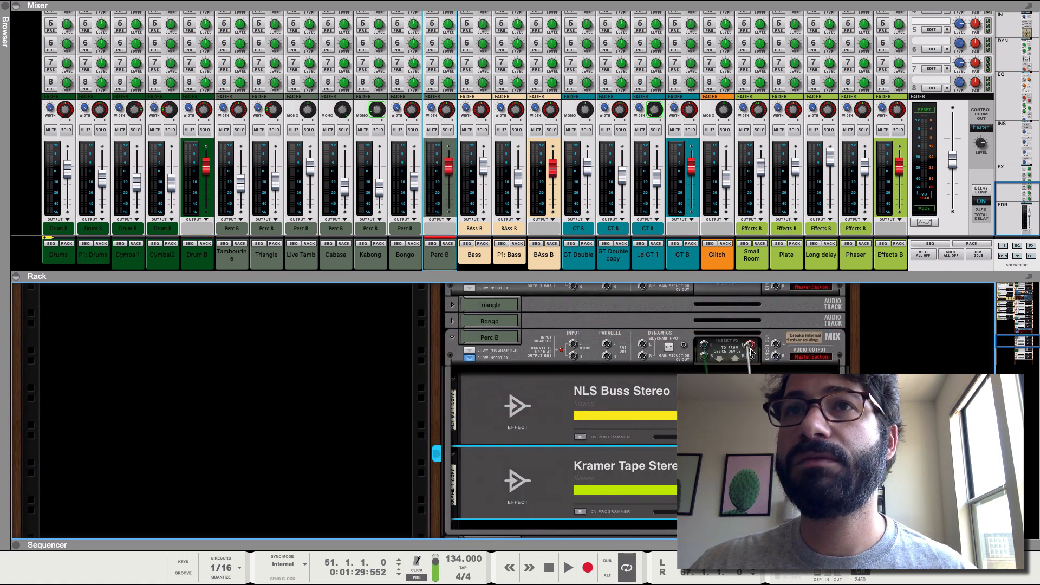
key(Tab)
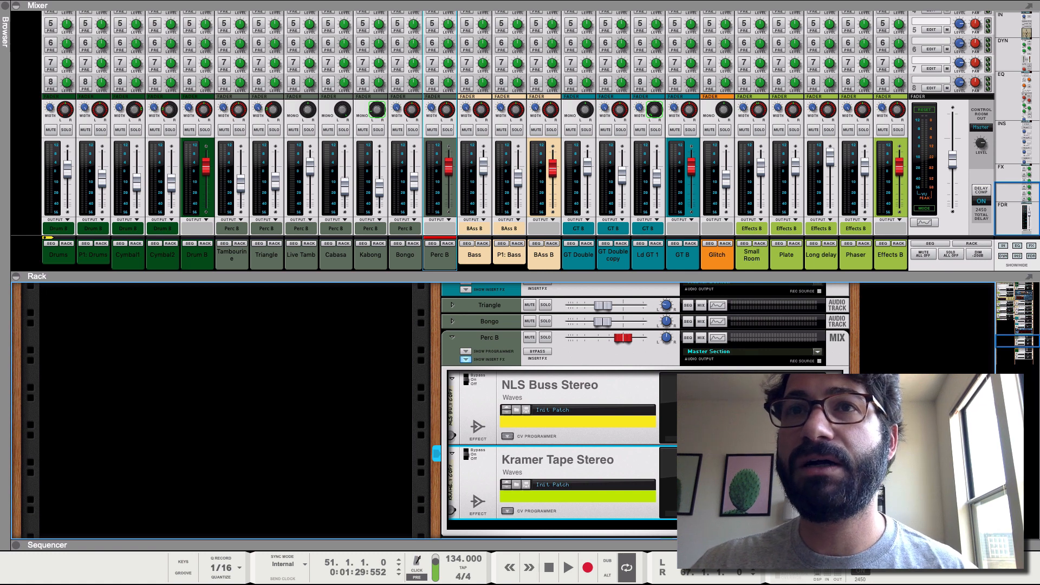
- Play the mix, open Perc B's NLS Buss interface, and assign it to VCA group 2
click(725, 406)
key(space)
click(313, 266)
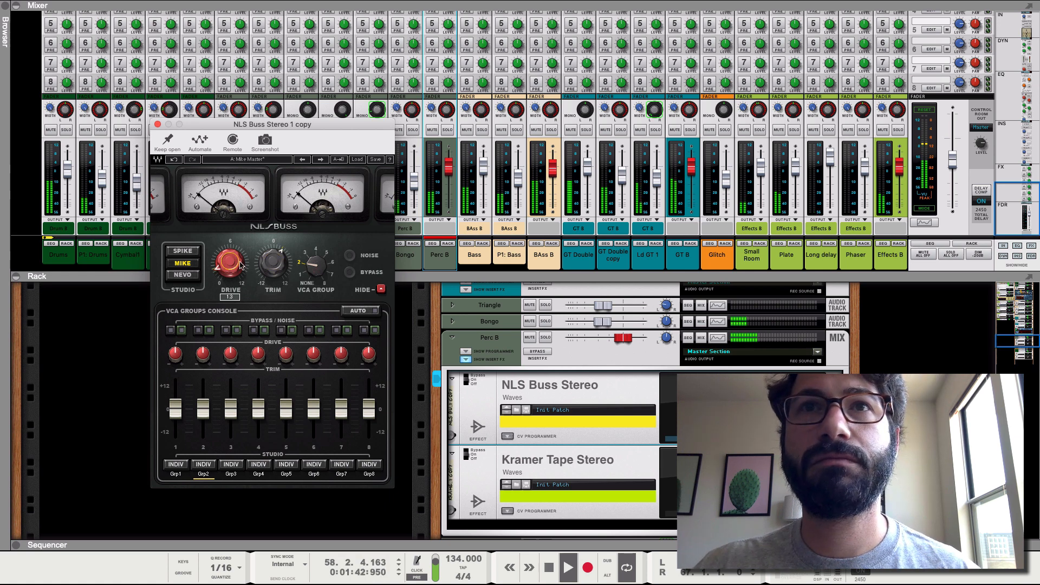
mouse_move(273, 262)
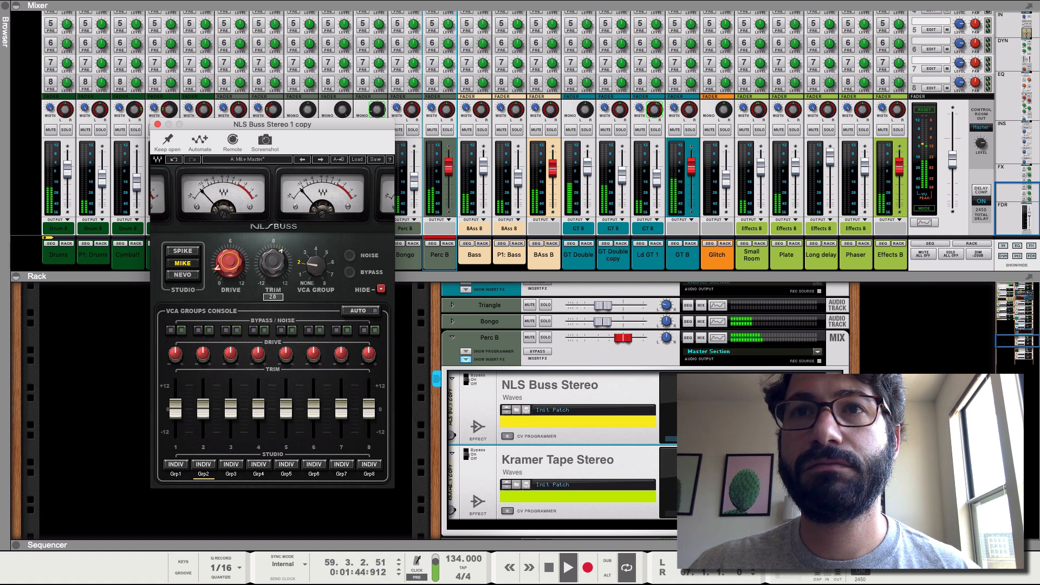
- Set the playback level of Perc B's Kramer Tape to 4.2 and close its interface
click(710, 482)
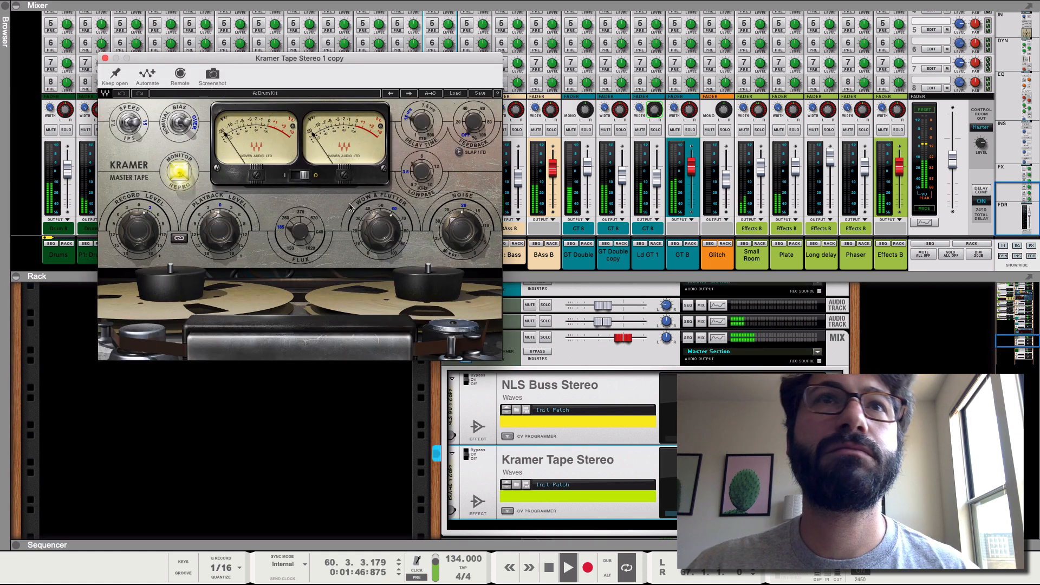
drag(223, 216, 224, 226)
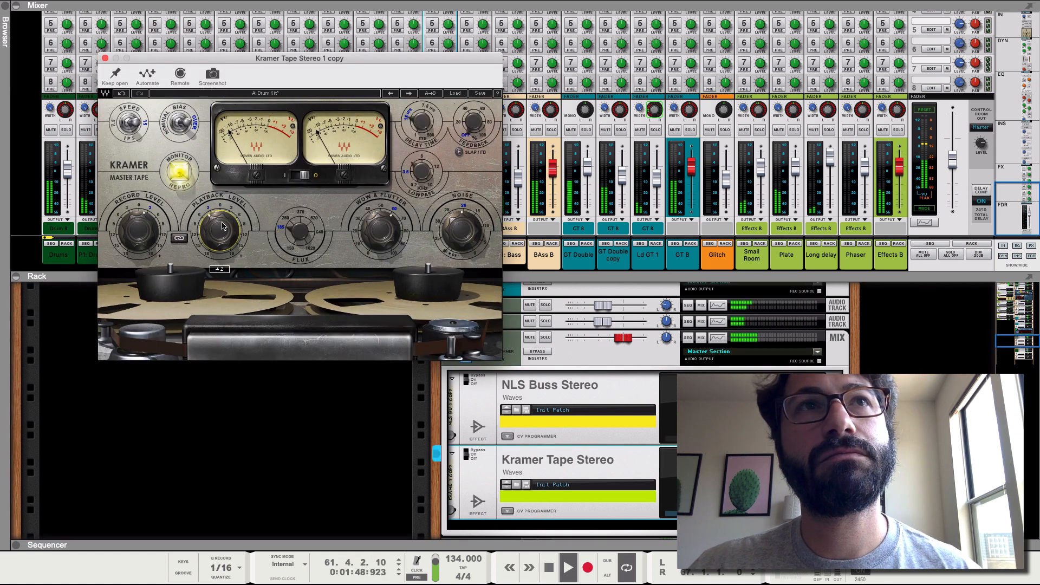
click(106, 59)
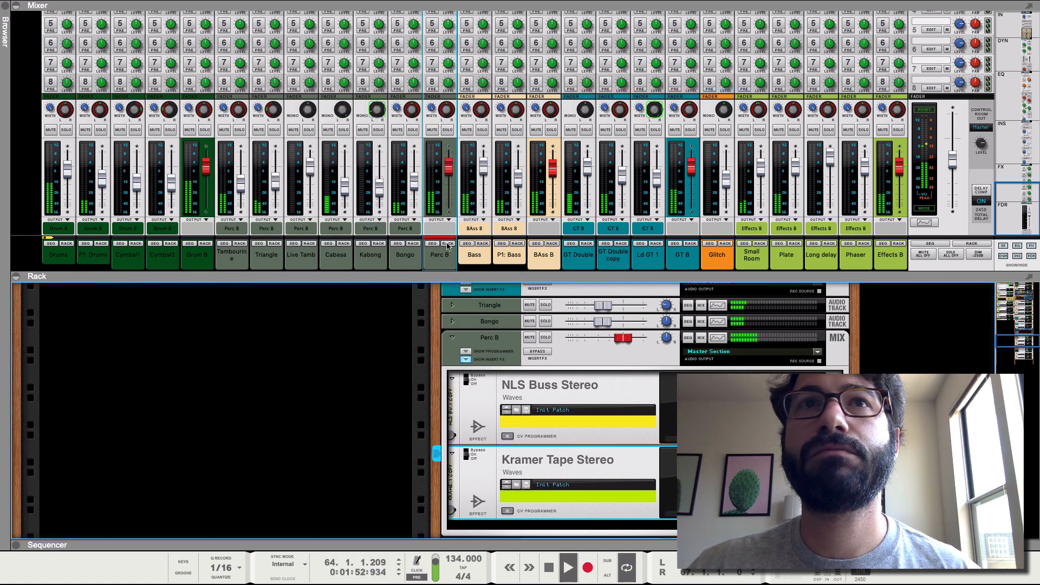
- Go to BAss B in the rack, show its insert effects section, and add the Waves NLS Buss Stereo
click(551, 244)
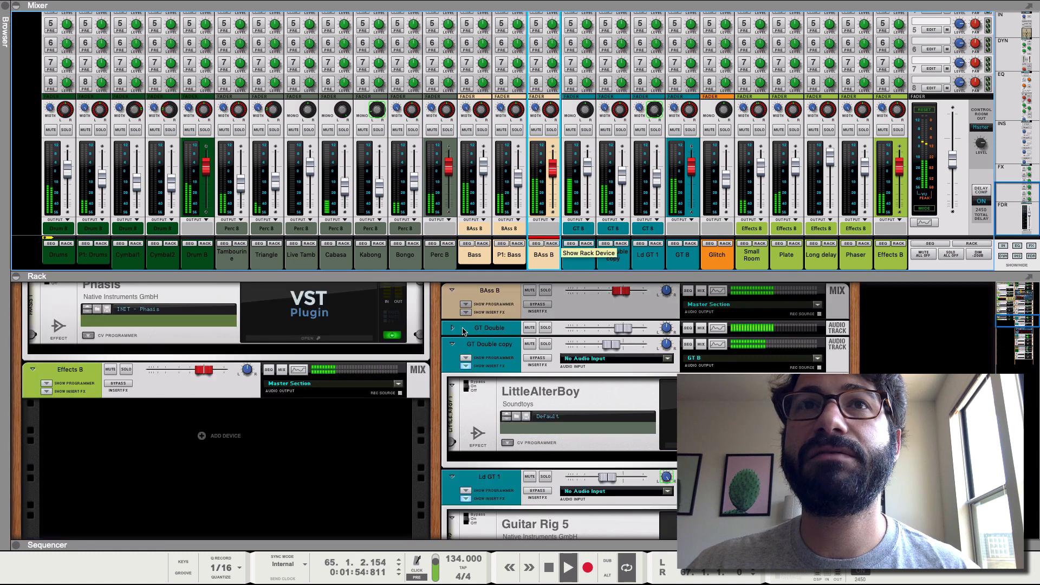
right_click(469, 331)
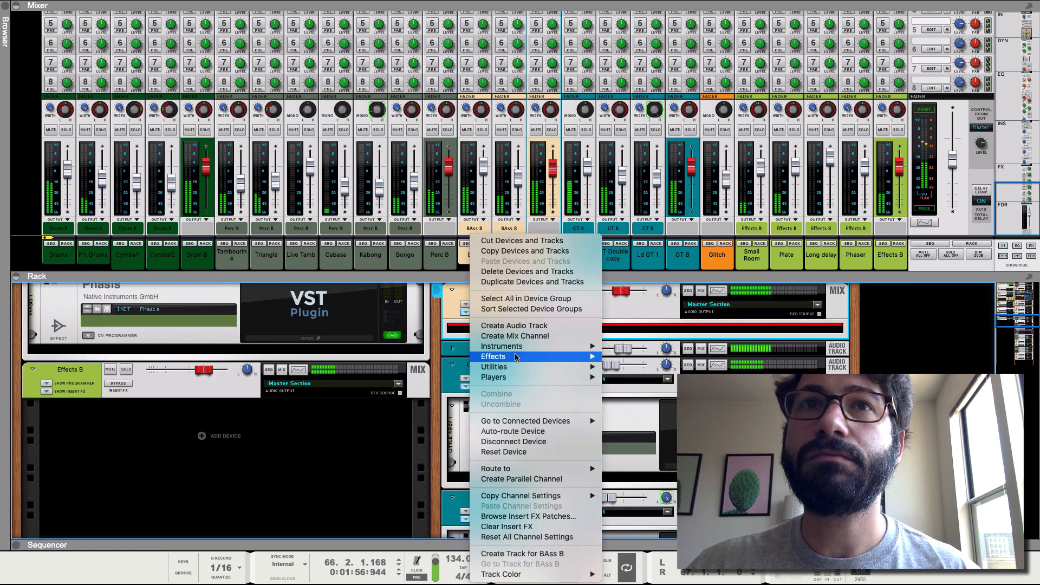
mouse_move(542, 357)
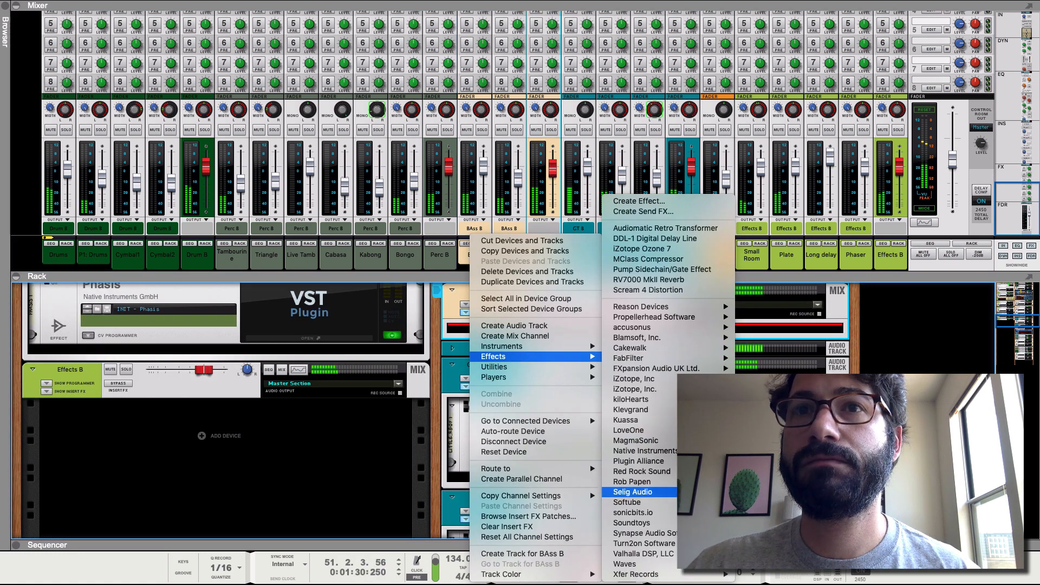
mouse_move(645, 451)
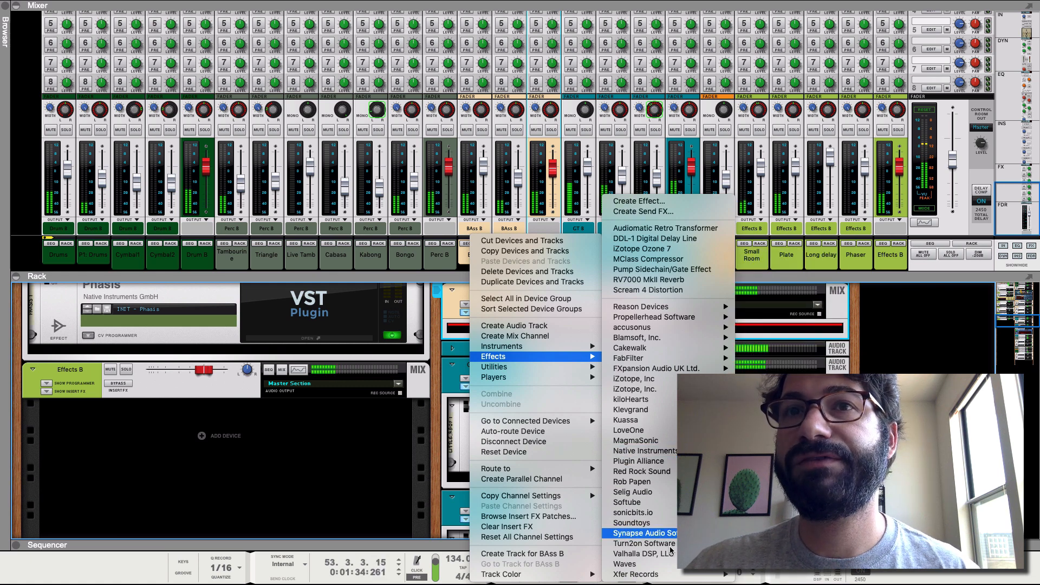
mouse_move(628, 564)
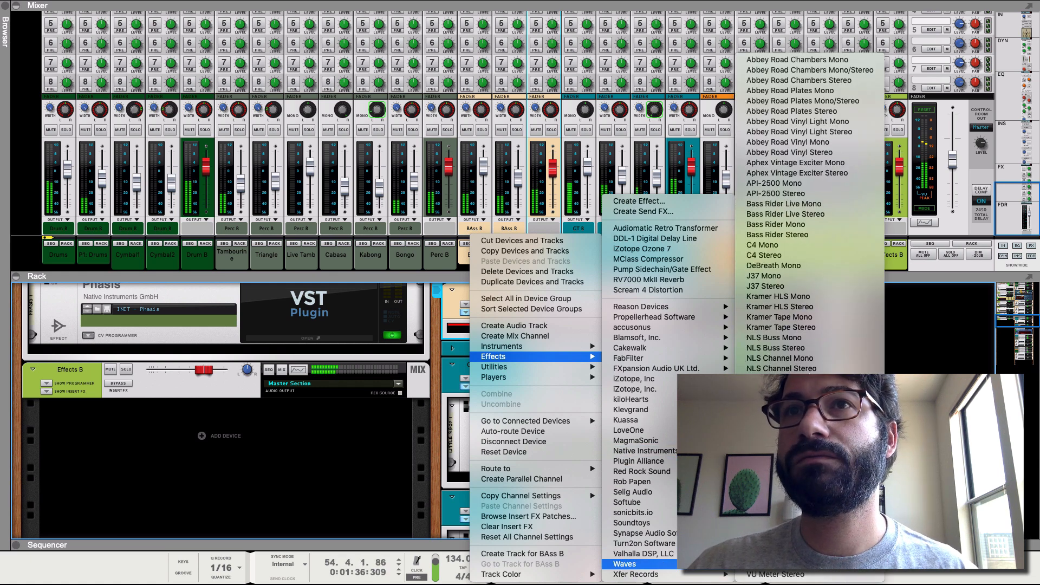
click(813, 353)
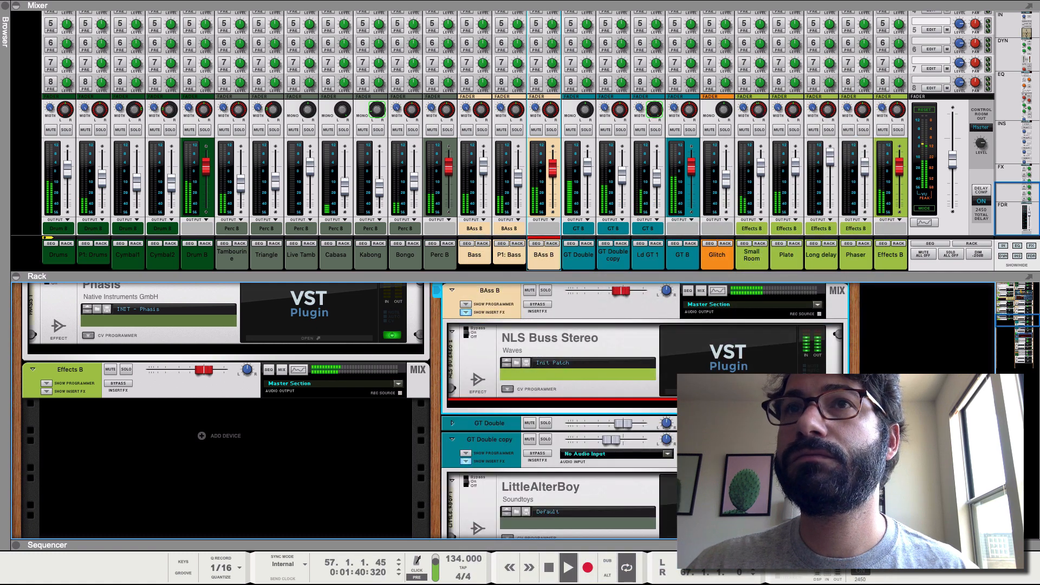
- Add the Waves Kramer Tape Stereo after NLS Buss in BAss B's inserts, and stop playback
right_click(746, 234)
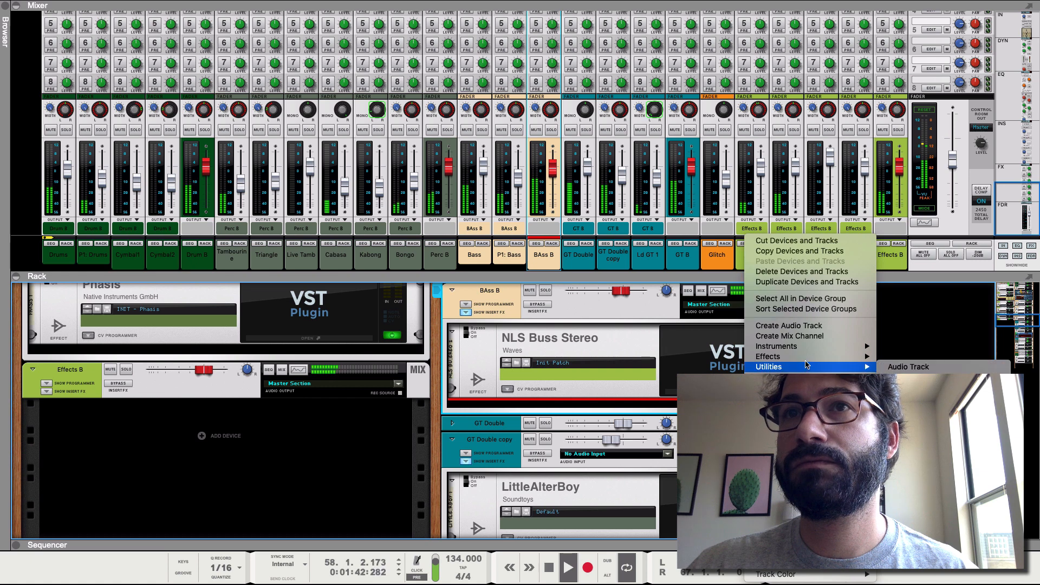
mouse_move(786, 357)
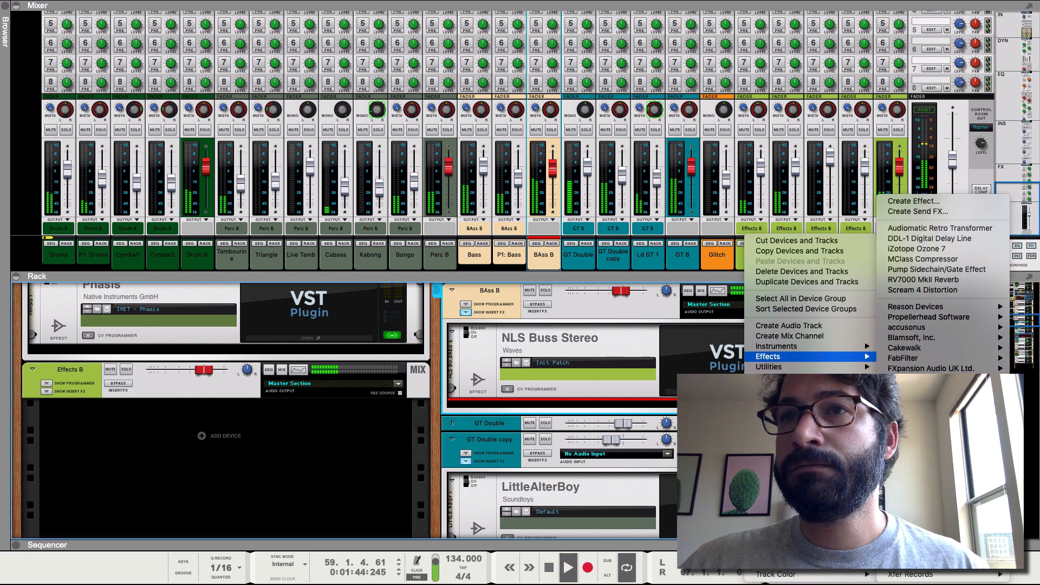
mouse_move(905, 564)
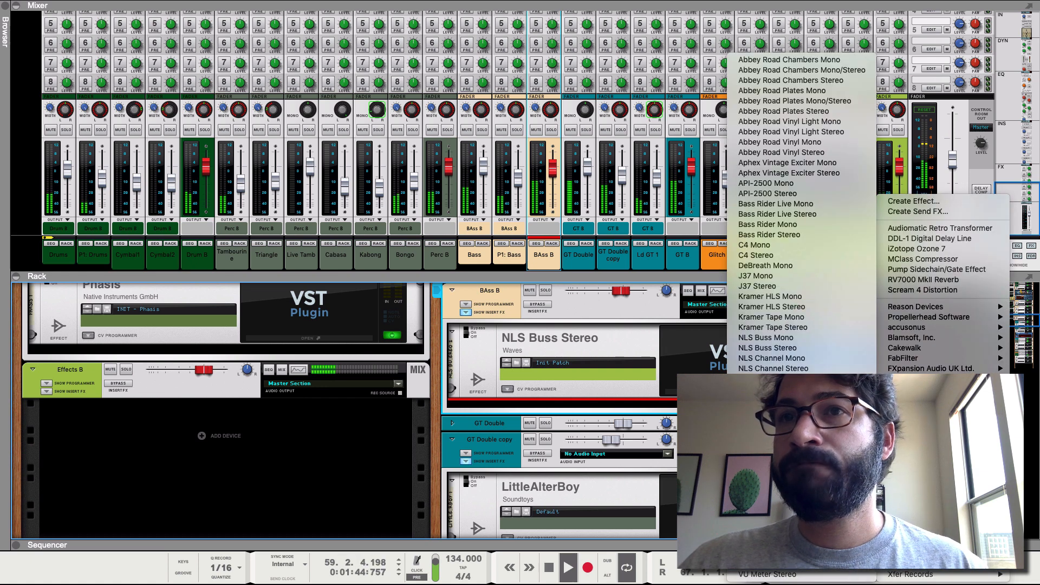
click(772, 327)
key(space)
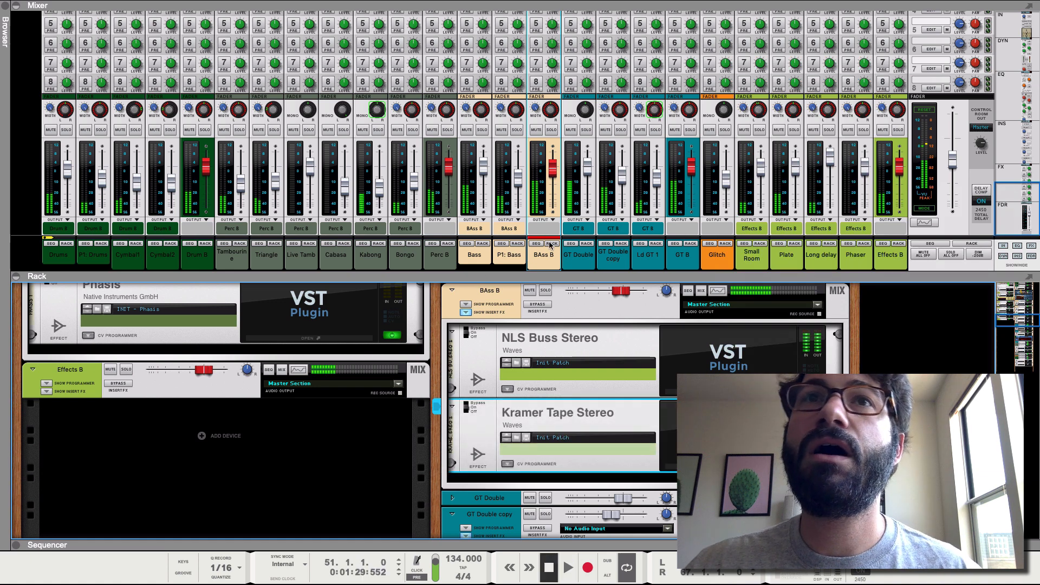
- Play the mix, set BAss B's NLS Buss to MIKE and VCA group 3, raise its drive, and close its interface
click(540, 110)
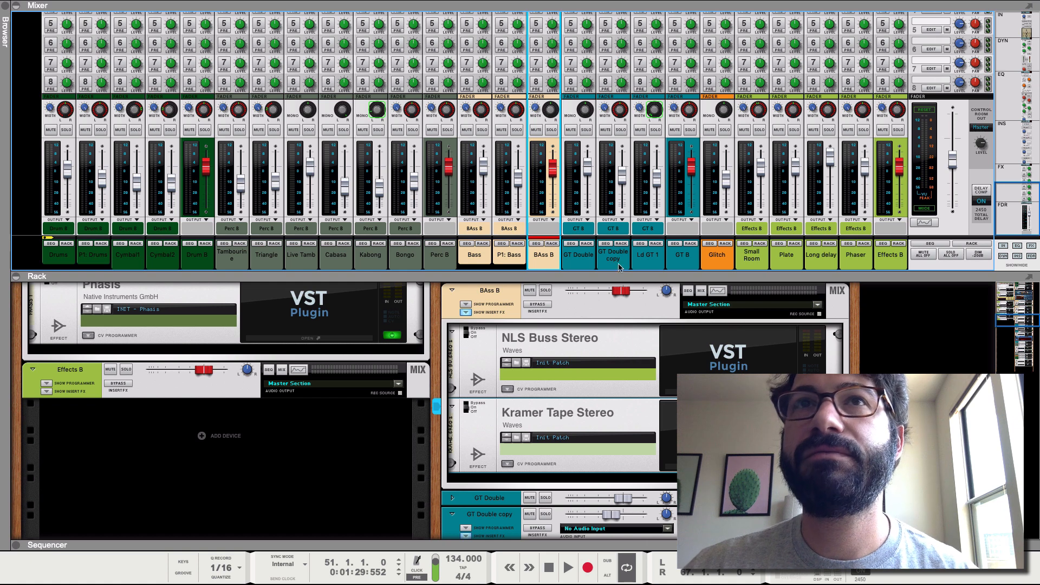
key(space)
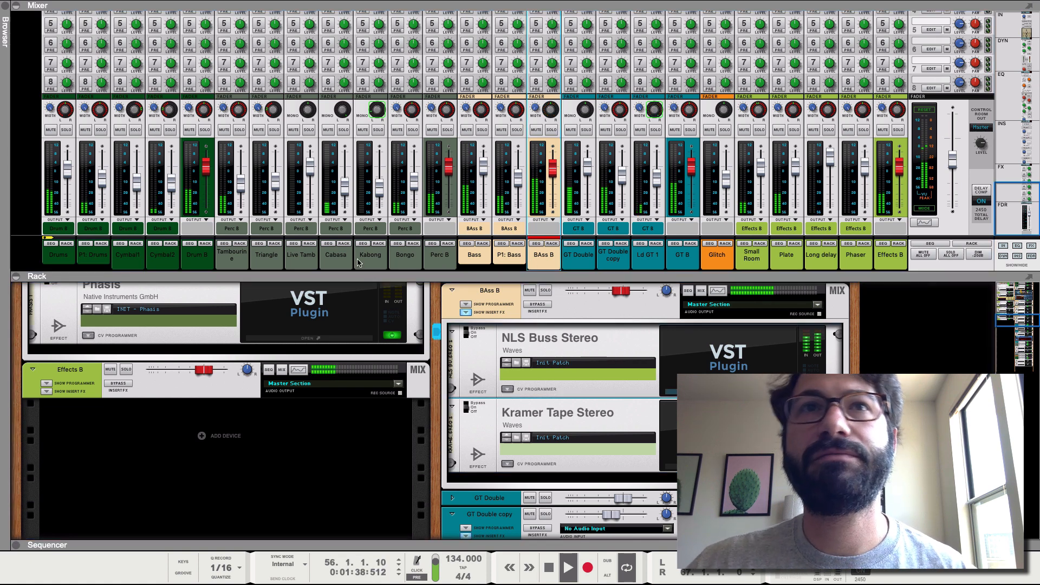
drag(334, 281, 274, 146)
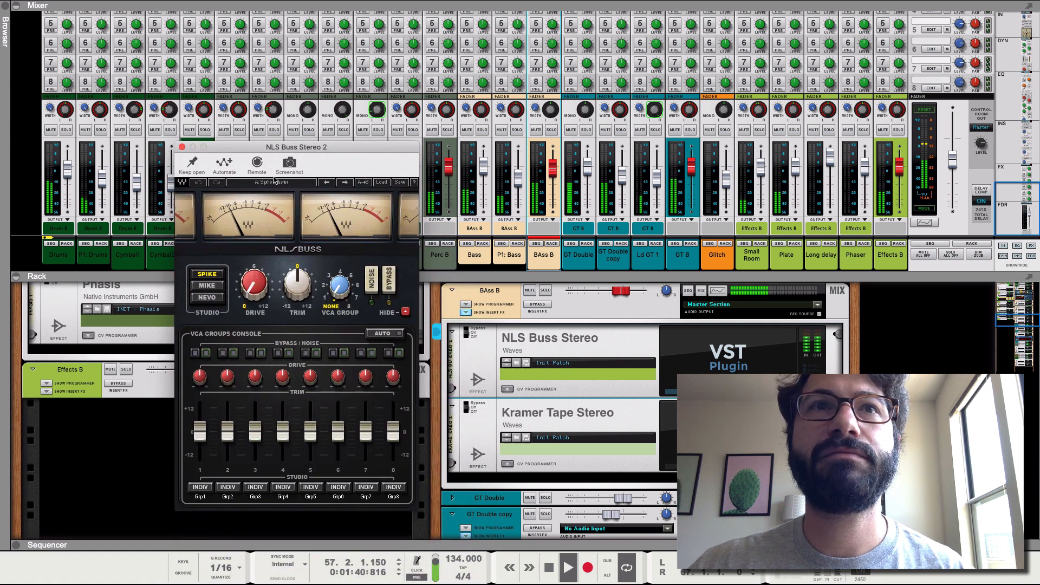
click(208, 286)
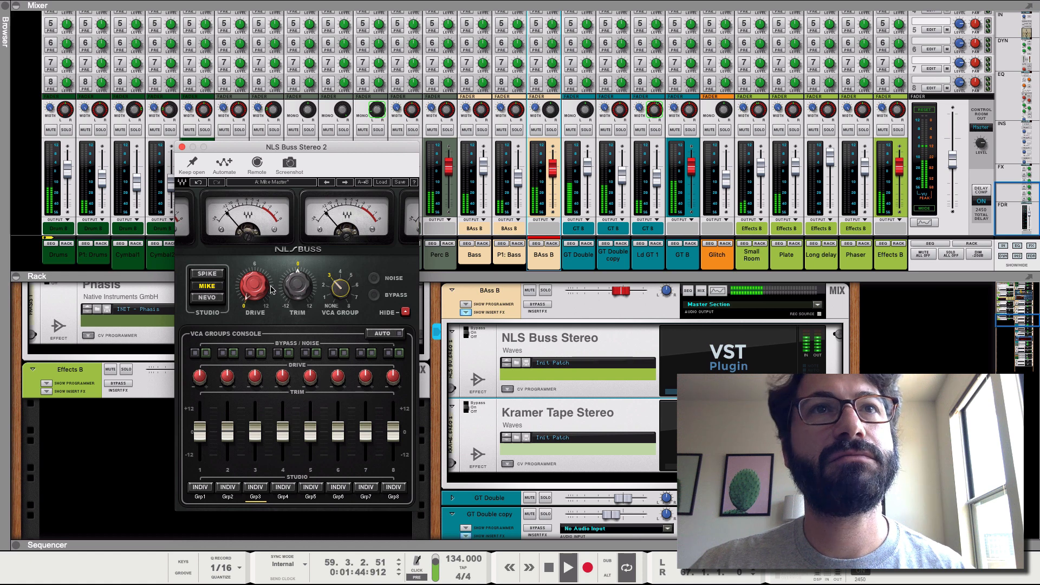
drag(271, 289, 271, 260)
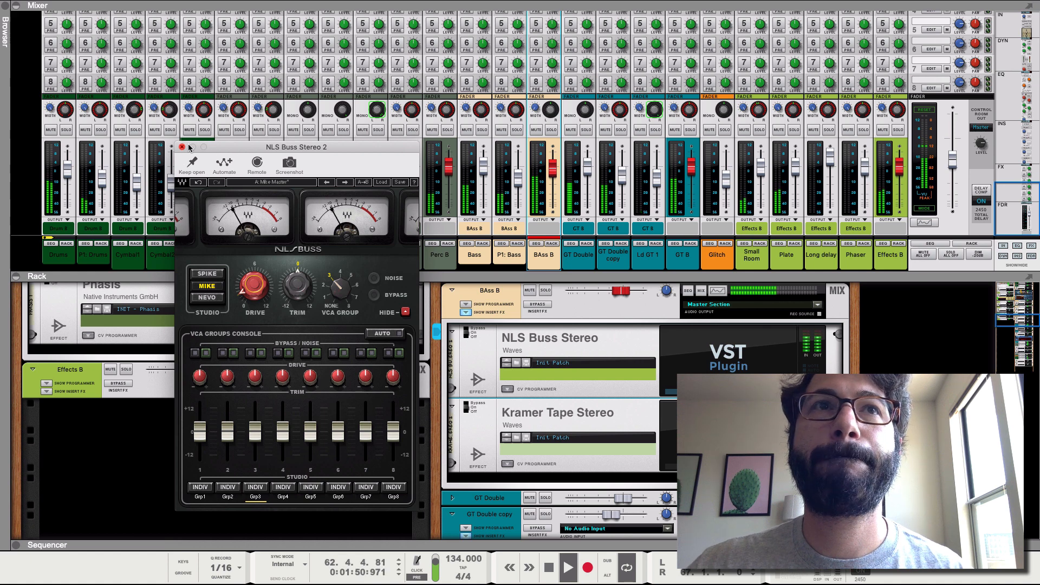
key(super+w)
- Open BAss B's Kramer Tape, load the DI Bass Fatten 1 preset, and step through DI Bass Fatten 2 to Bass Fingered Rock
click(675, 471)
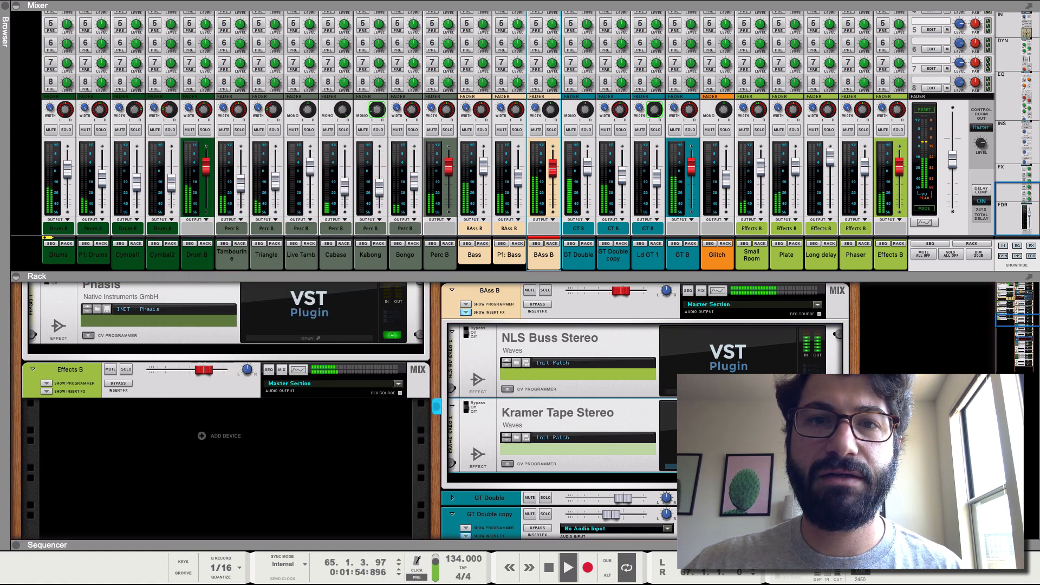
drag(534, 534, 526, 206)
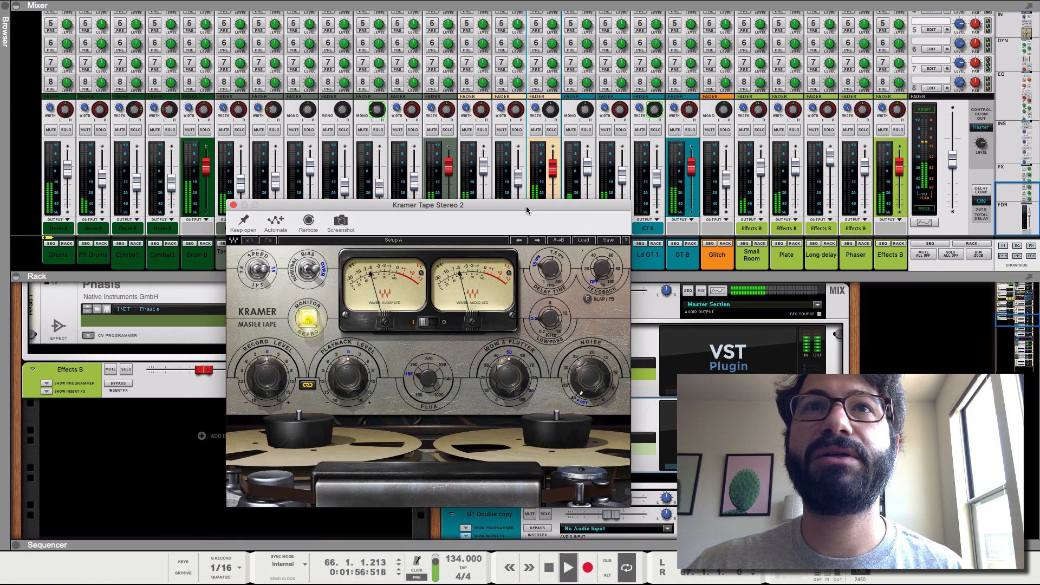
click(577, 239)
mouse_move(623, 319)
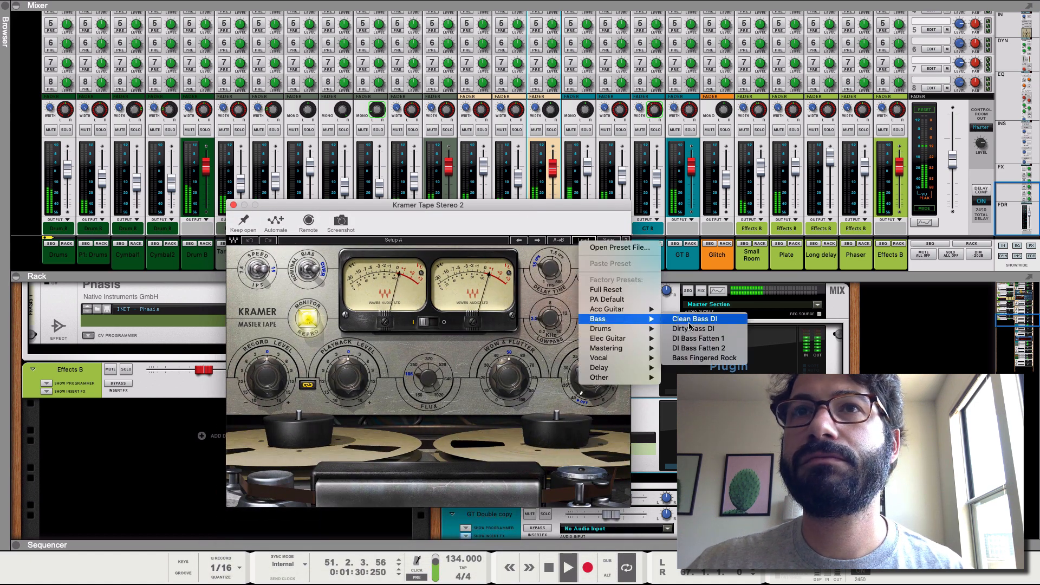
click(698, 338)
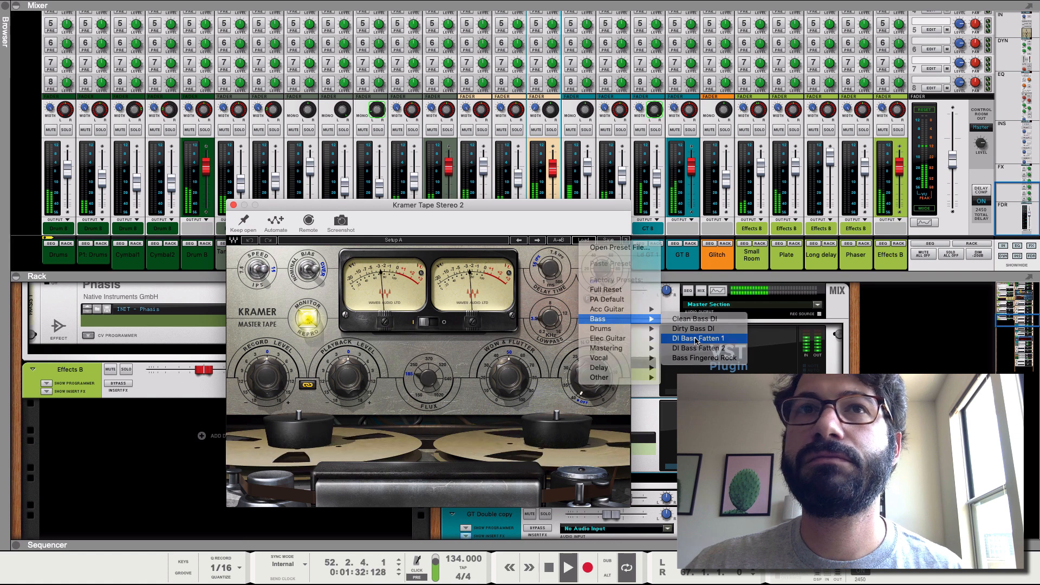
click(537, 240)
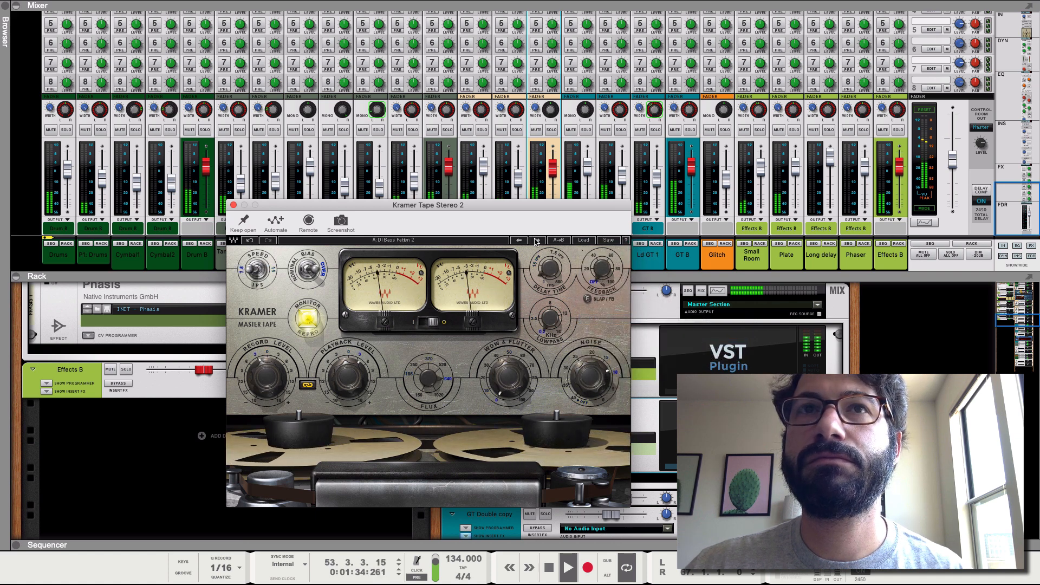
click(536, 240)
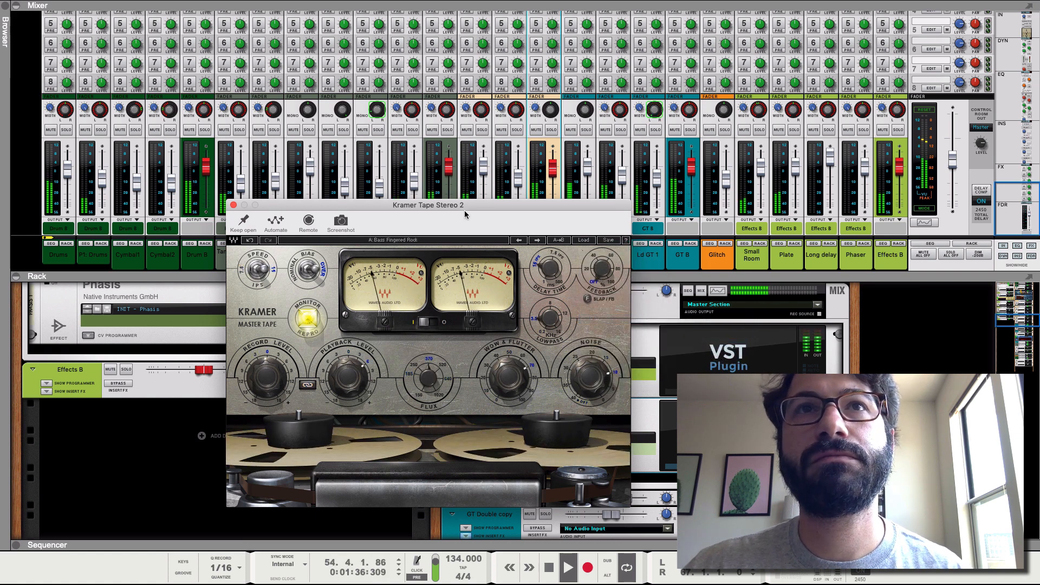
- Lower the noise on BAss B's Kramer Tape, trim its playback and record levels while comparing it switched off and on, and close its interface
drag(464, 208, 471, 185)
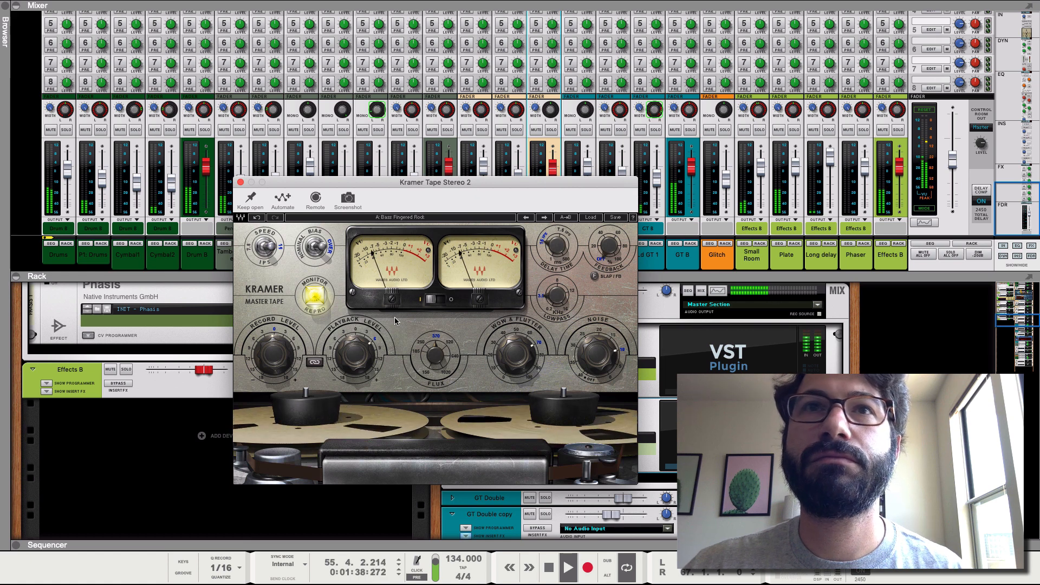
drag(599, 342, 599, 377)
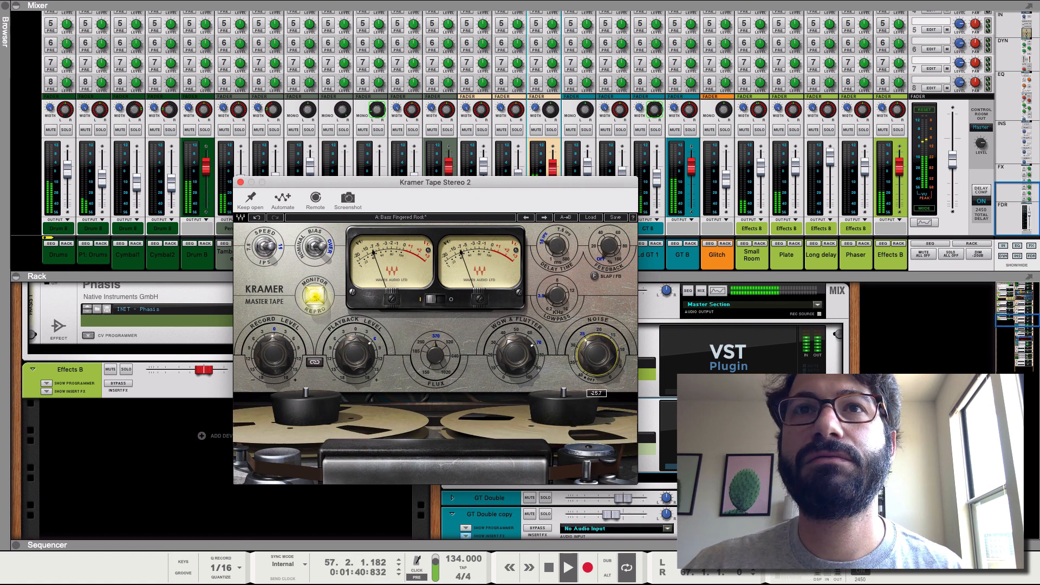
click(436, 299)
drag(355, 353, 355, 366)
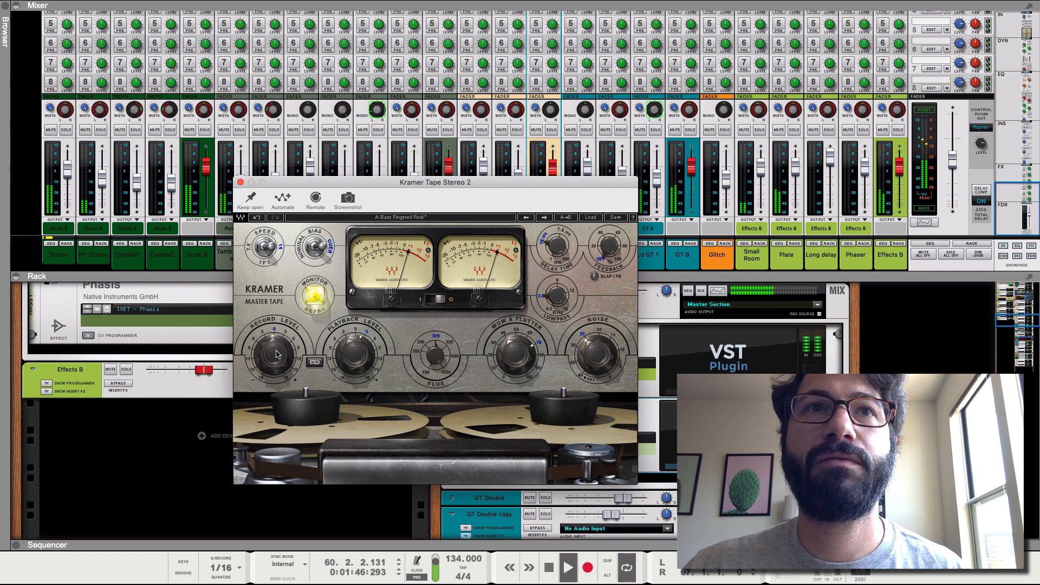
drag(275, 353, 274, 361)
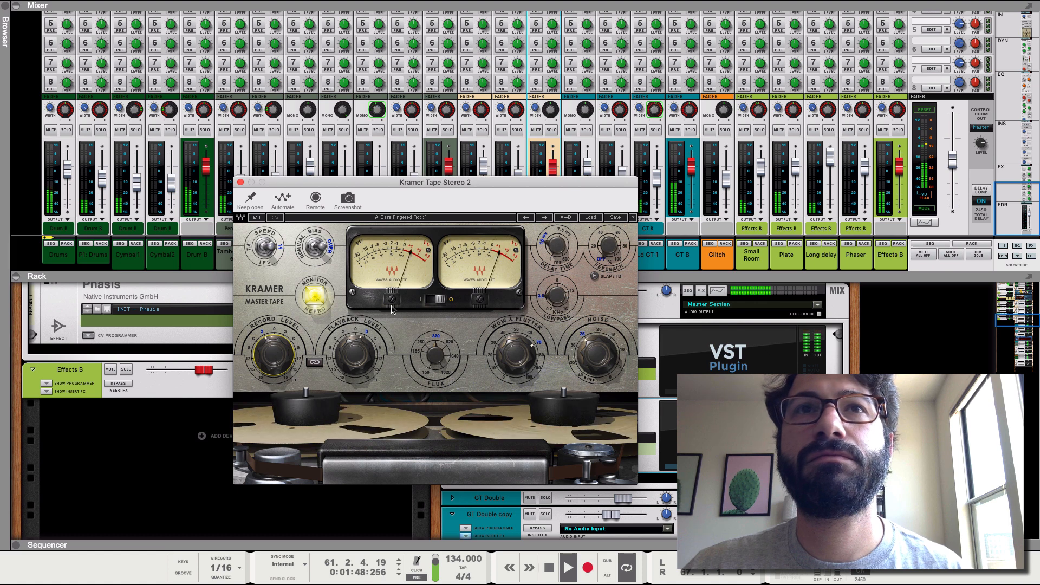
click(433, 298)
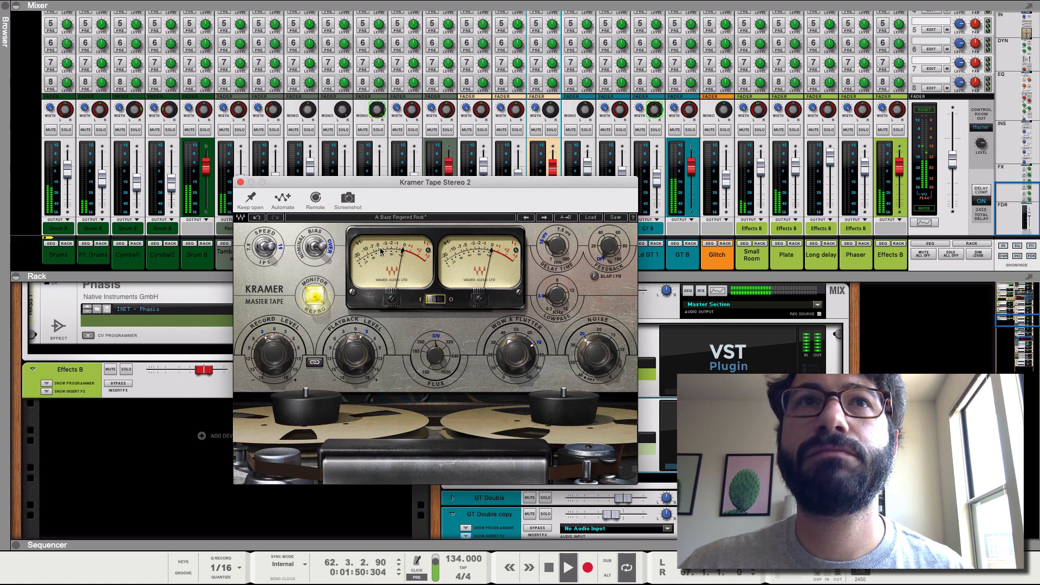
click(240, 182)
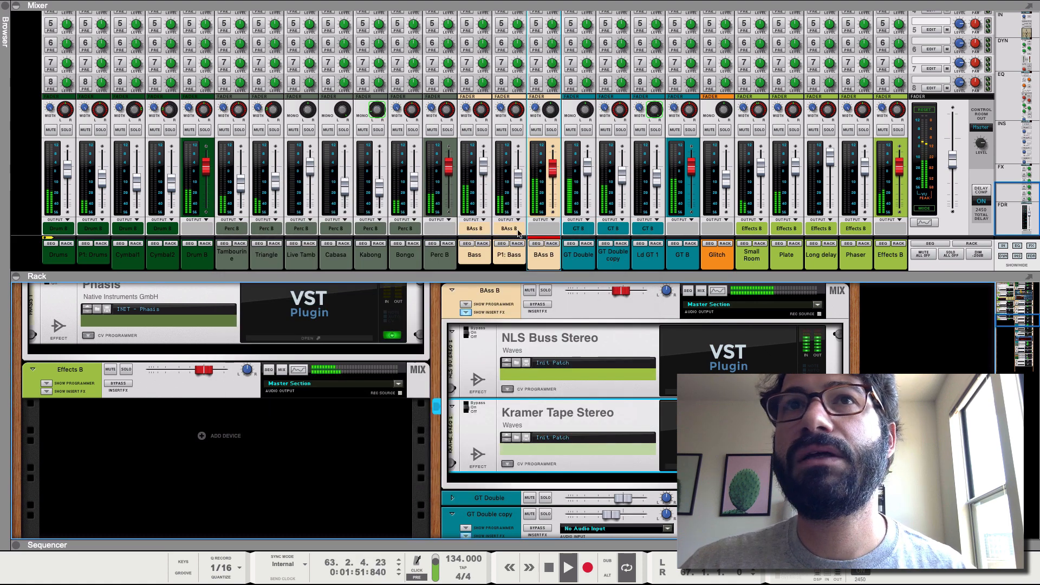
- Compare the mix with BAss B's insert effects bypassed and active, and collapse BAss B in the rack
click(530, 305)
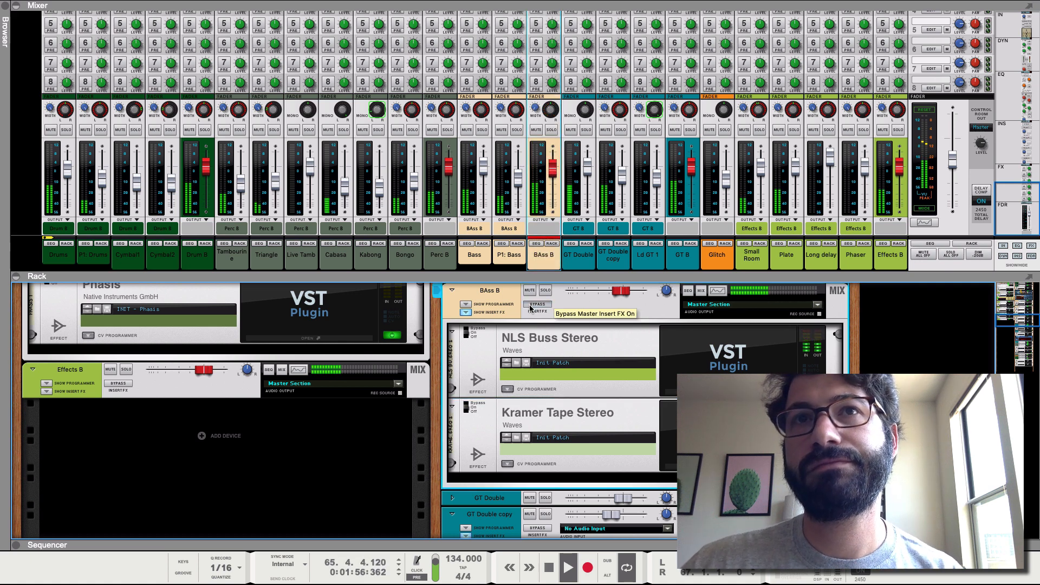
click(530, 307)
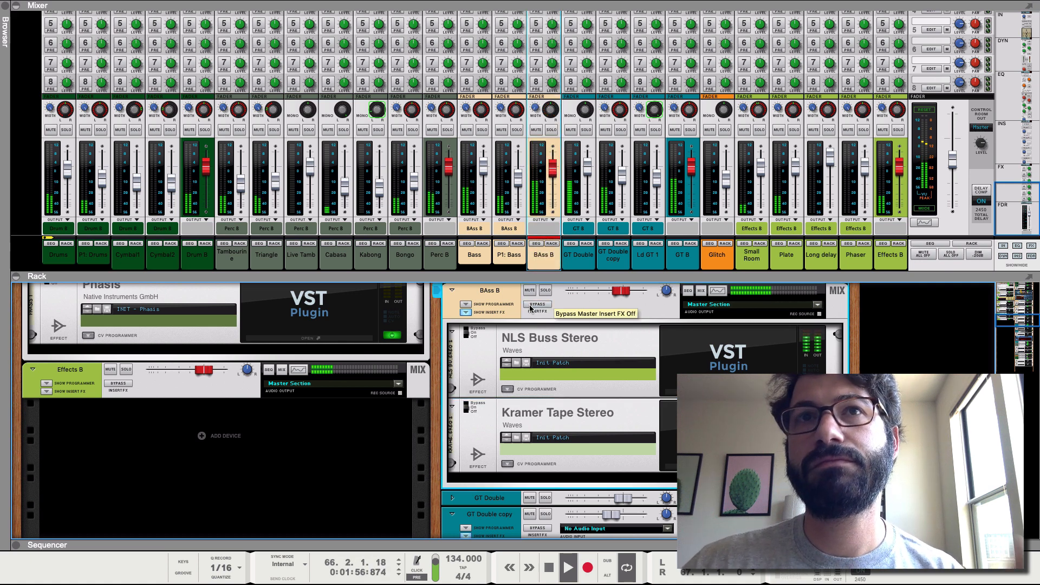
click(453, 290)
- Go to GT B in the rack, stop playback, and add the Waves NLS Buss Stereo to its insert effects
click(691, 244)
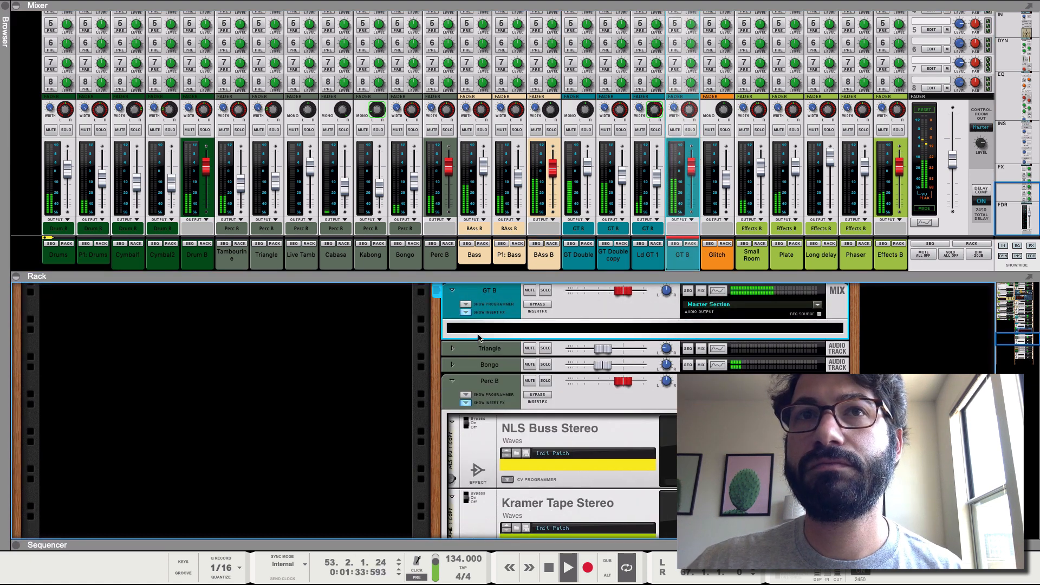
click(478, 331)
key(space)
right_click(519, 330)
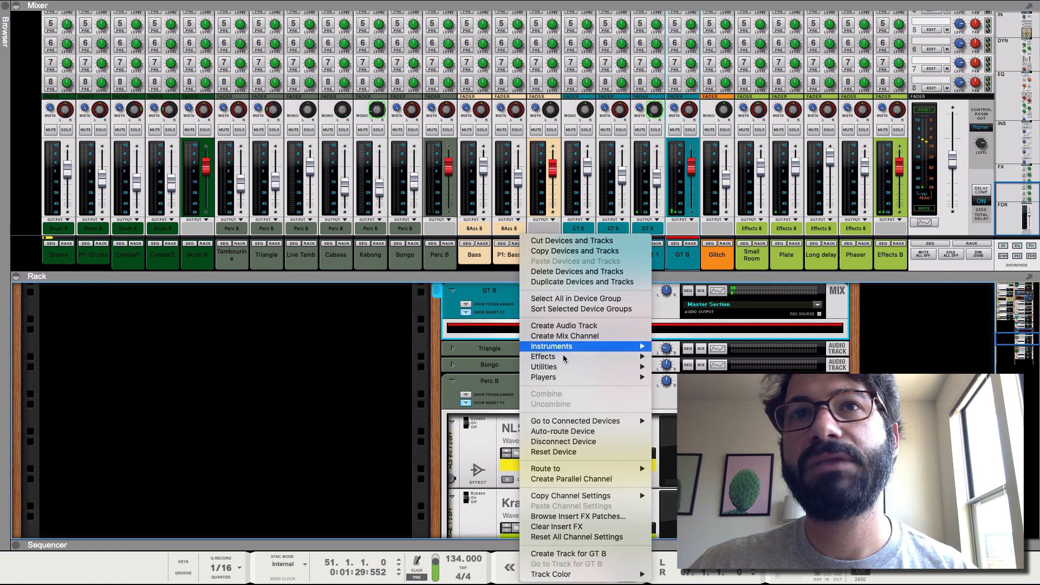
mouse_move(561, 356)
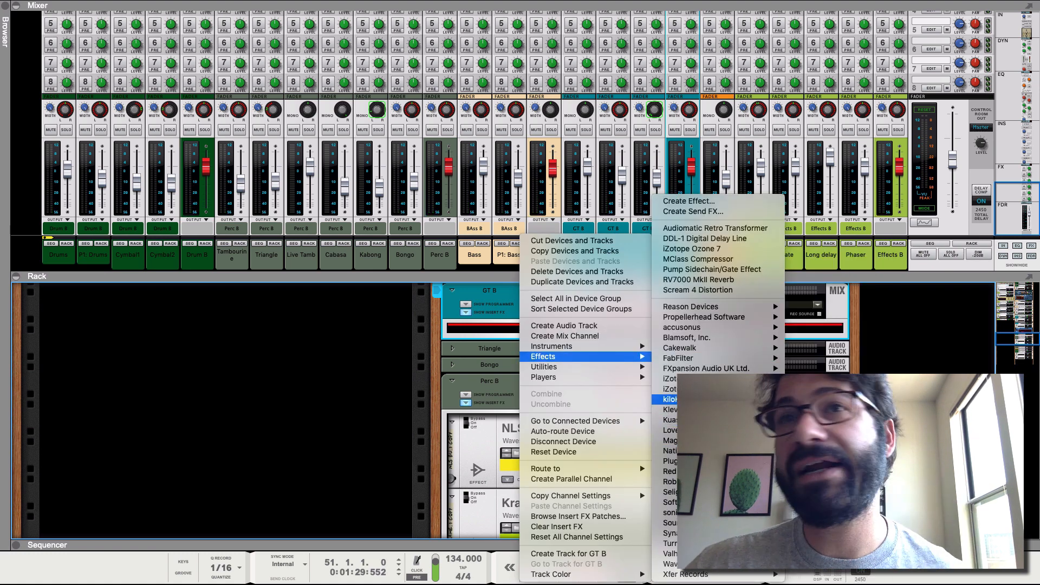
mouse_move(670, 451)
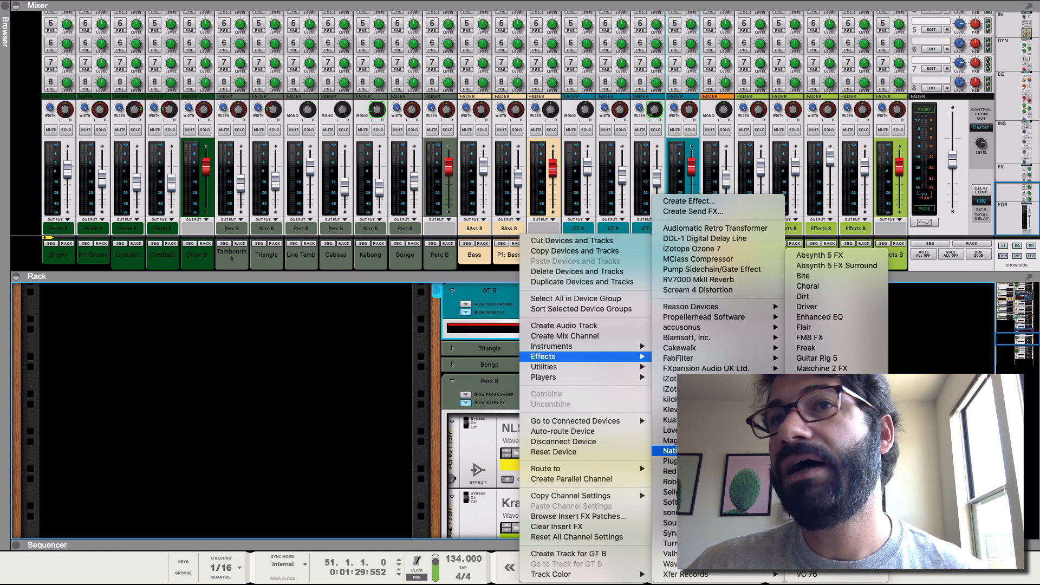
mouse_move(728, 569)
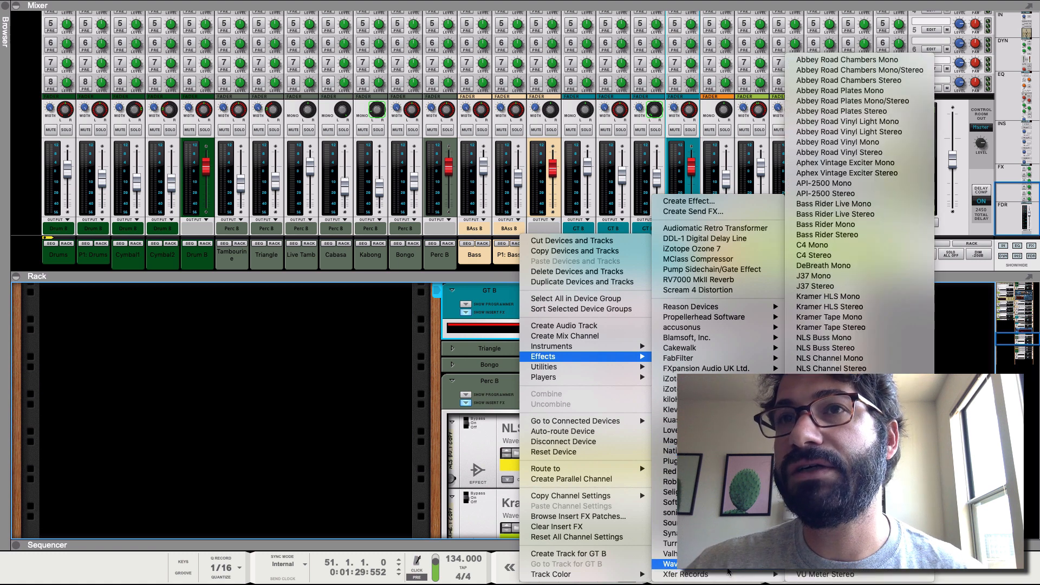
click(878, 350)
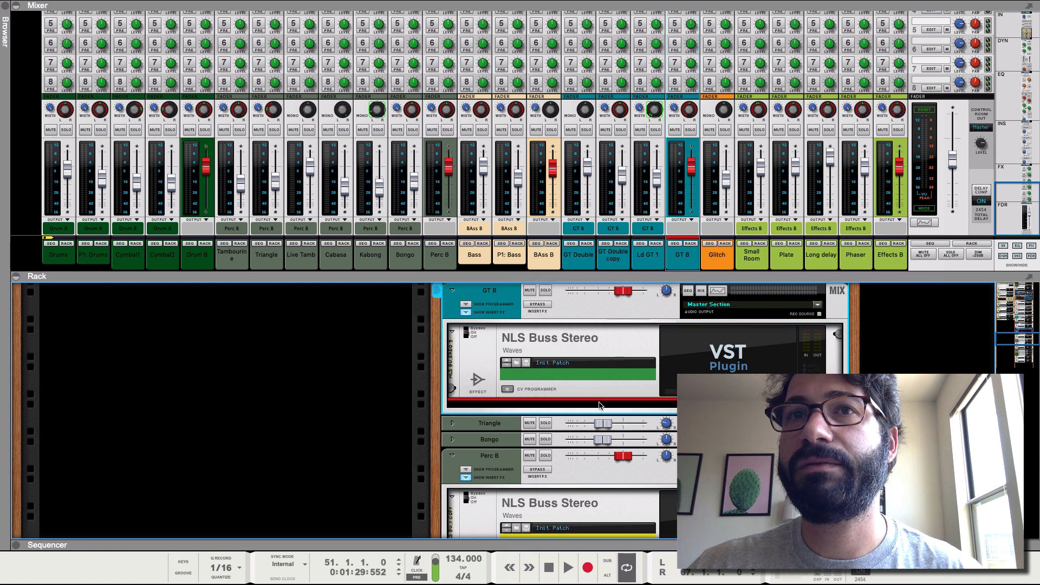
- Add the Waves Kramer Tape Stereo after NLS Buss in GT B's insert effects
right_click(543, 379)
mouse_move(626, 358)
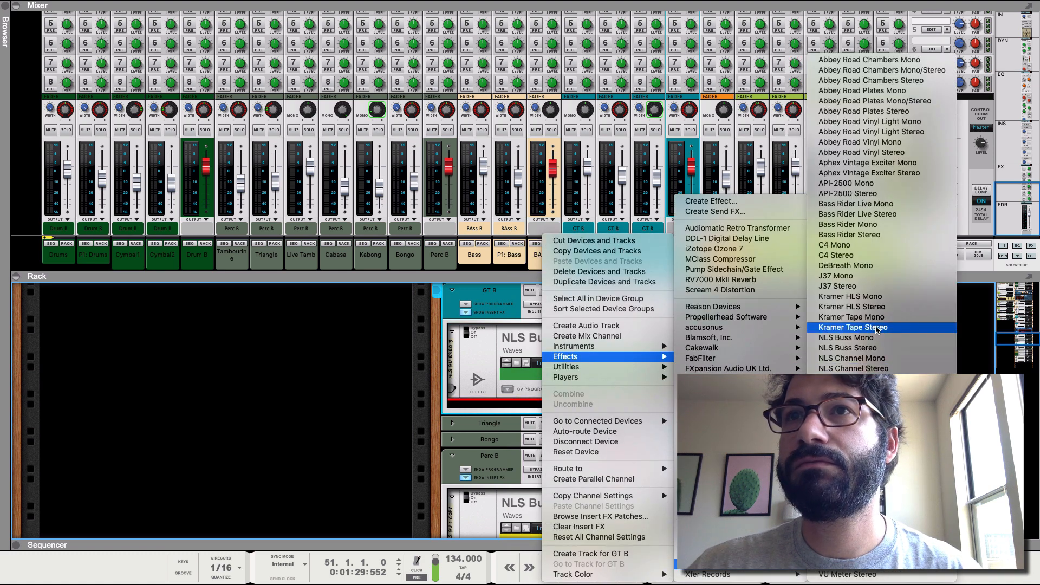
click(877, 328)
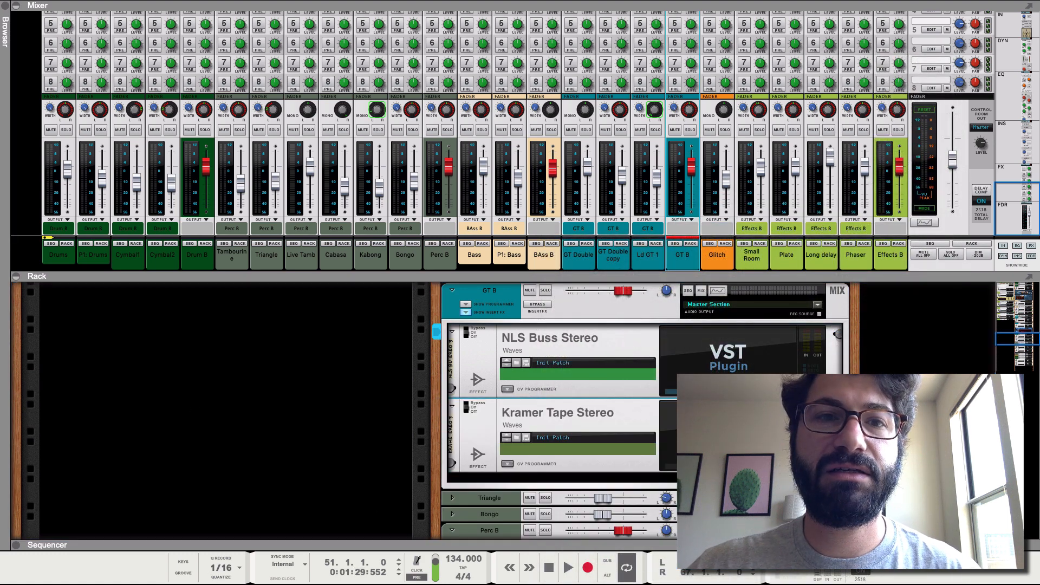
- Set GT B's NLS Buss to MIKE and VCA group 4, raise its drive while the mix plays, and close its interface
drag(407, 260, 405, 163)
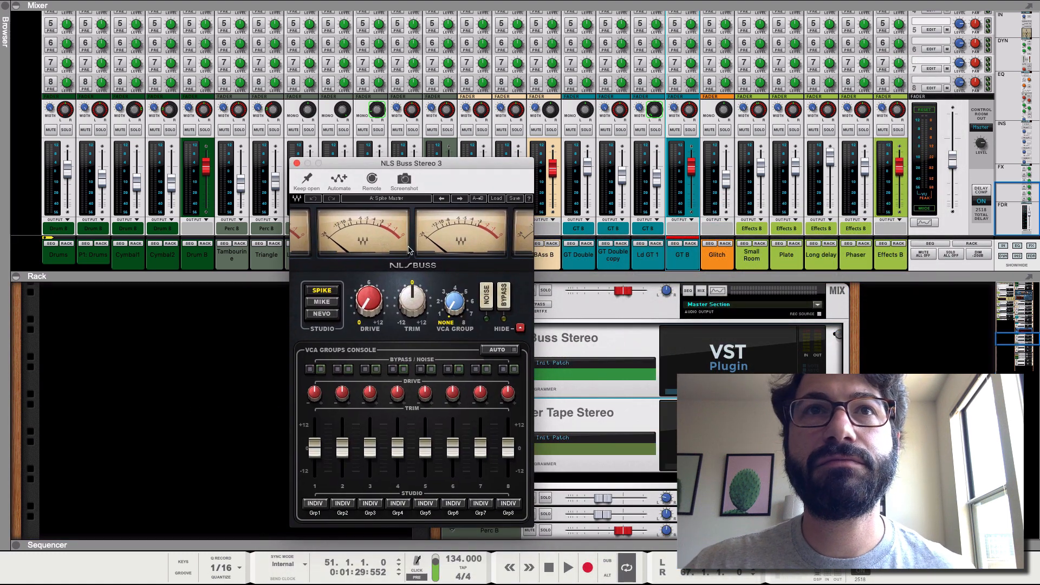
click(322, 302)
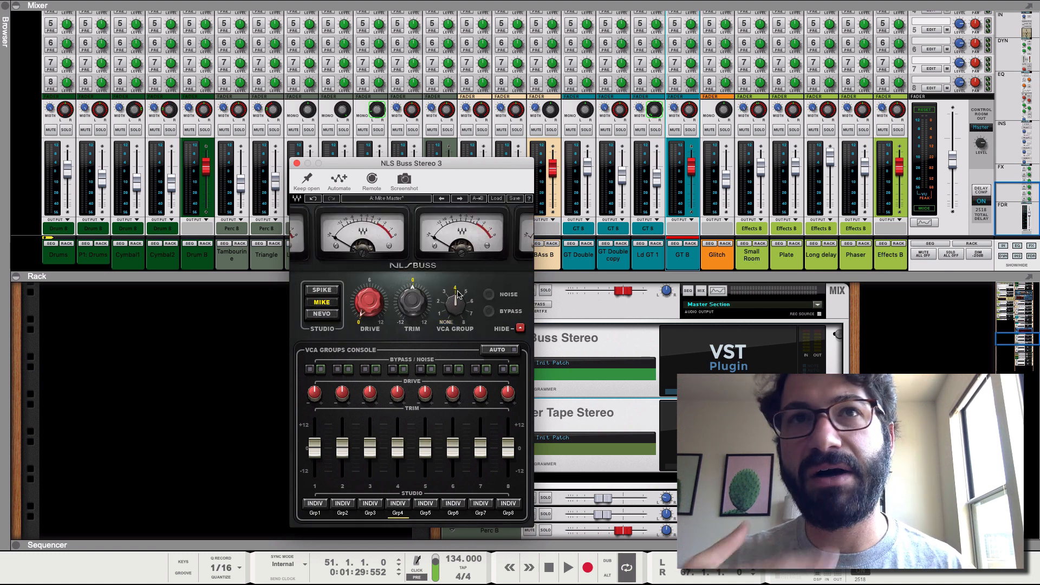
key(space)
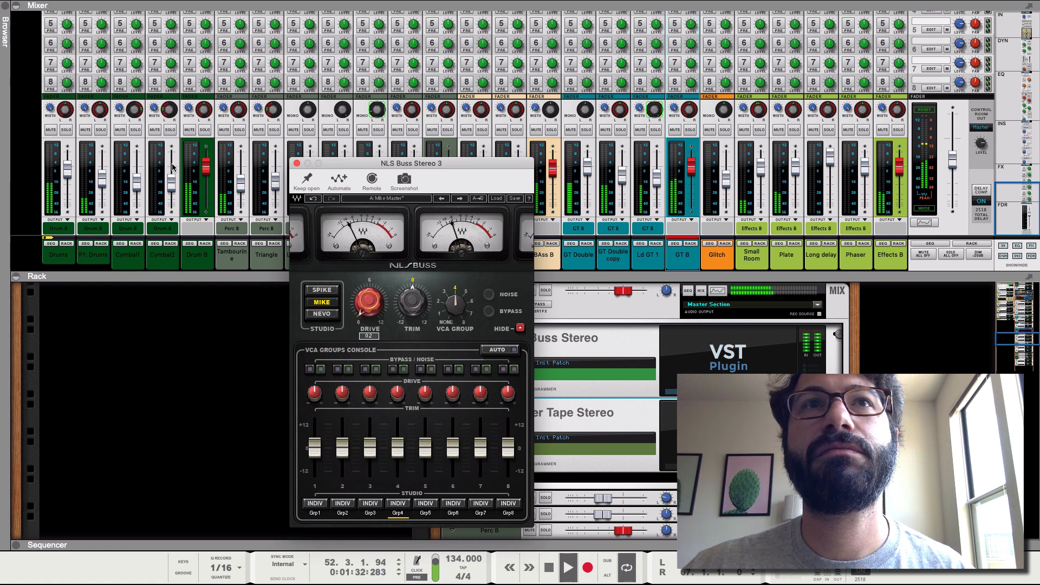
click(296, 164)
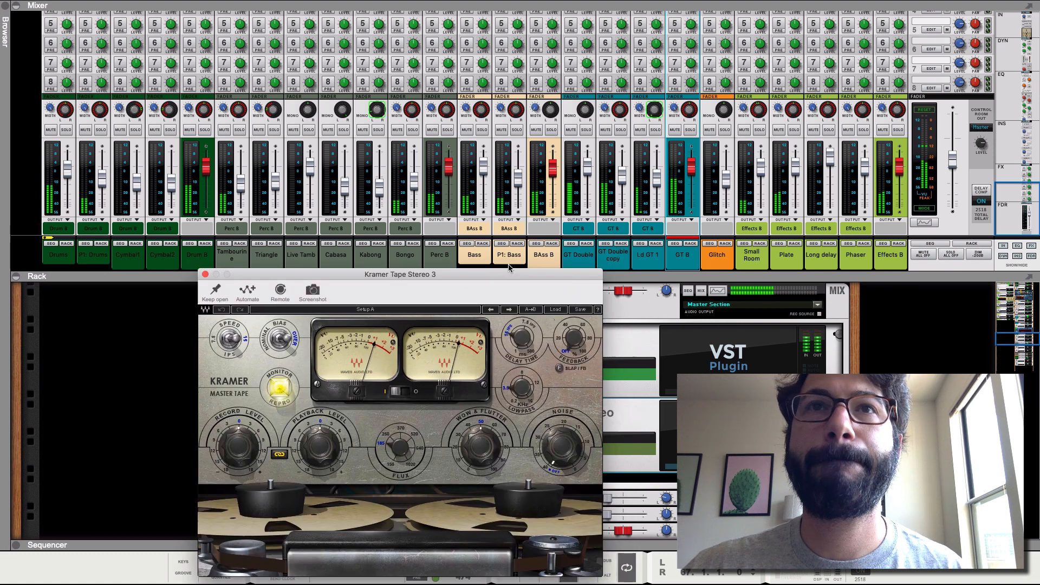
- Load the VI Electric Guitar preset from the Elec Guitar presets in GT B's Kramer Tape, and close its interface
drag(508, 275, 527, 169)
click(574, 204)
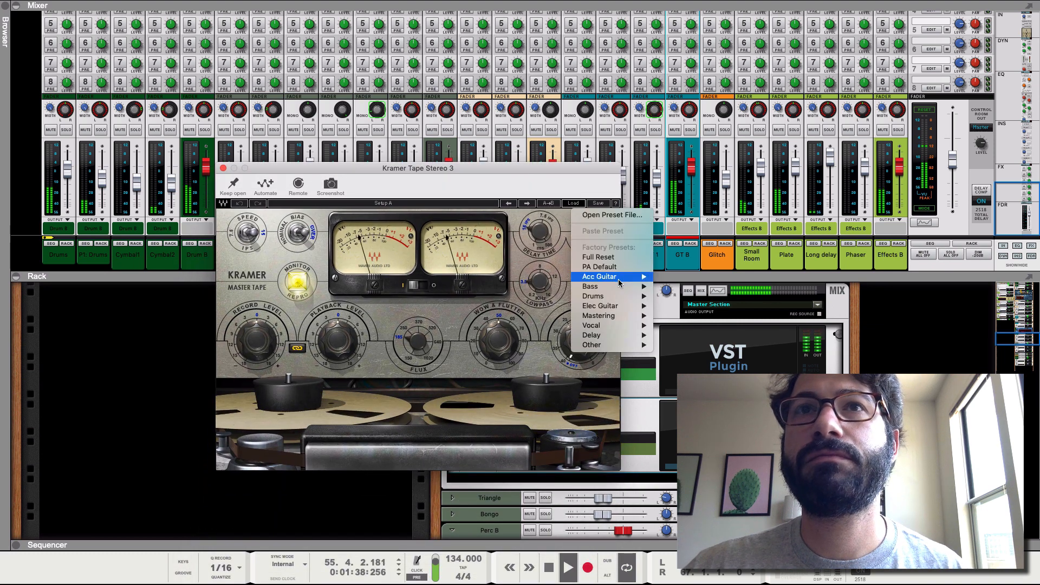
mouse_move(643, 308)
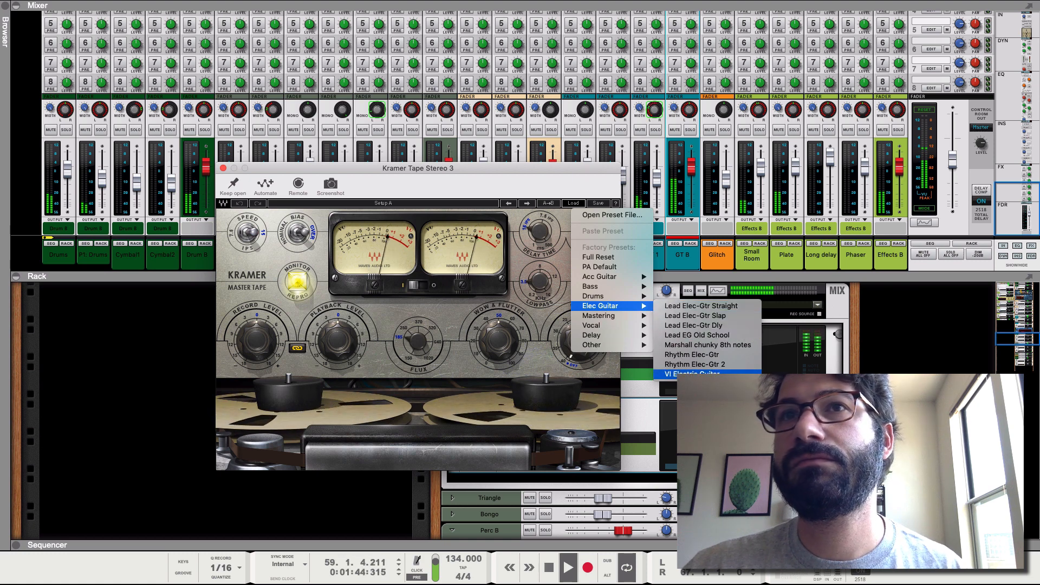
click(677, 374)
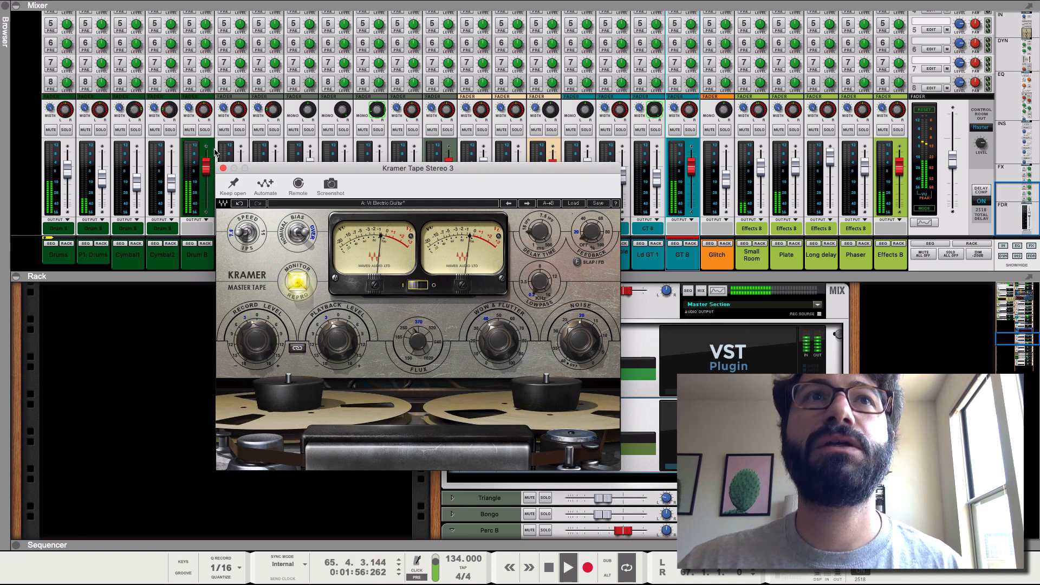
click(223, 168)
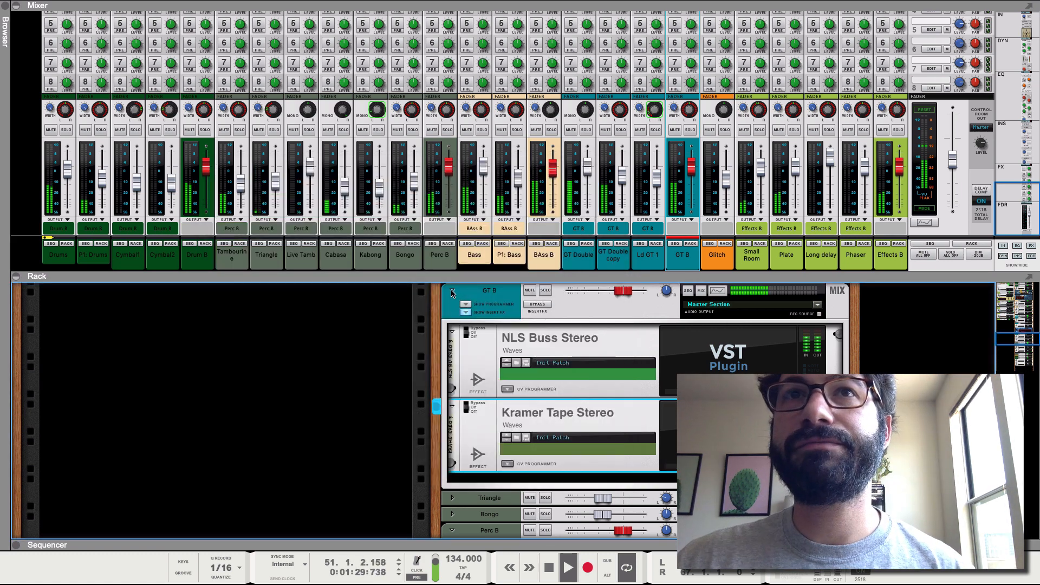
- Collapse the GT B and Perc B mix channels in the rack and stop playback
click(454, 292)
key(space)
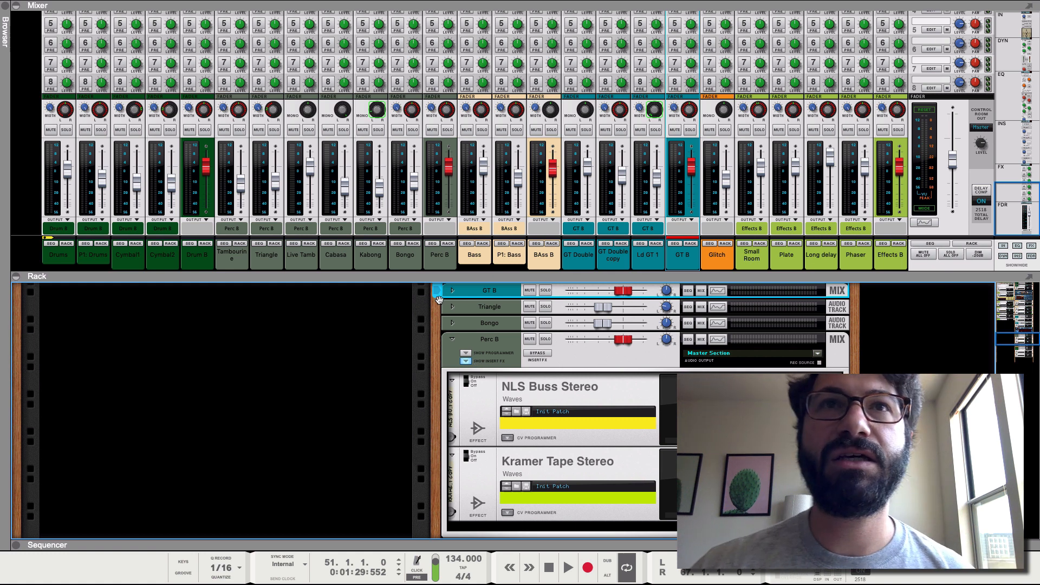
click(452, 339)
- Look over the channels' effect sends in the mixer, then play the mix and solo Drum B
scroll(131, 179, up, 5)
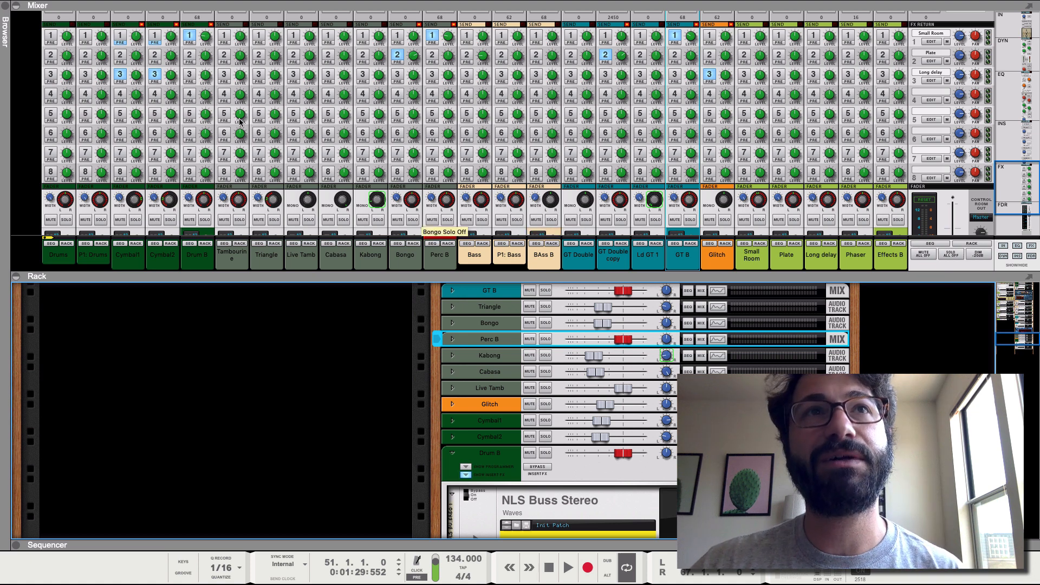
scroll(187, 146, down, 5)
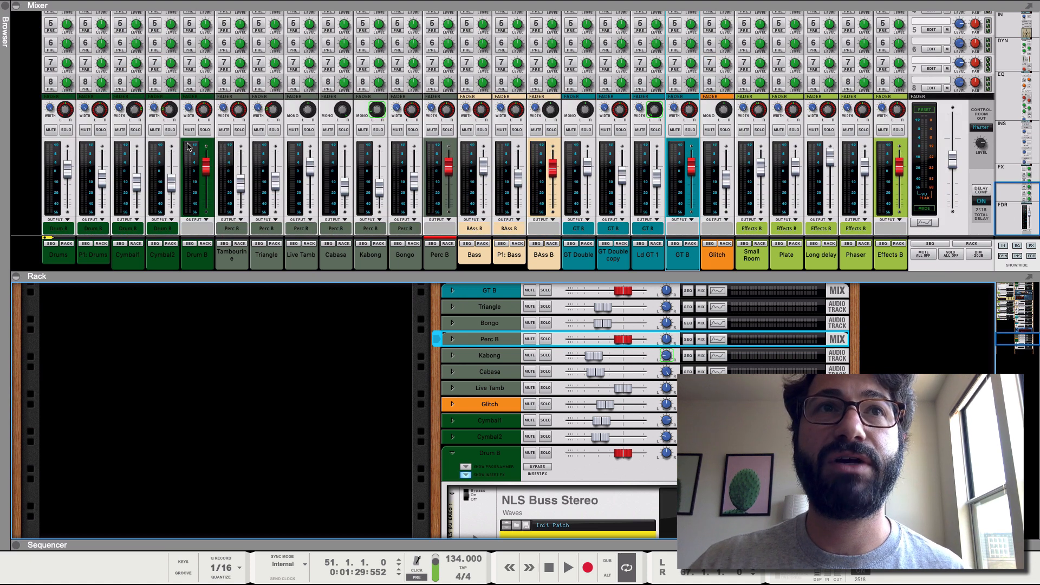
scroll(209, 156, up, 6)
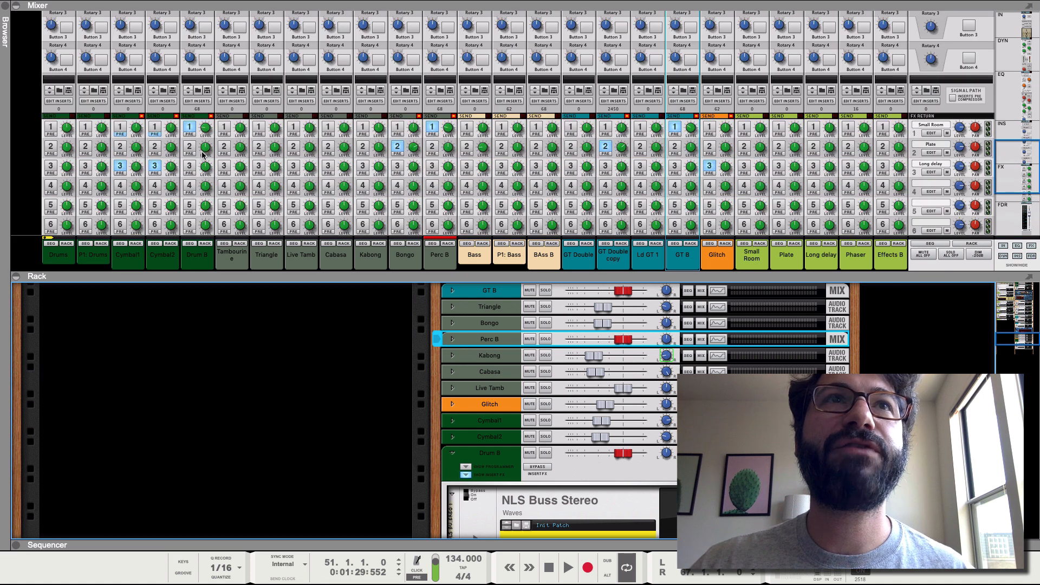
scroll(188, 155, up, 1)
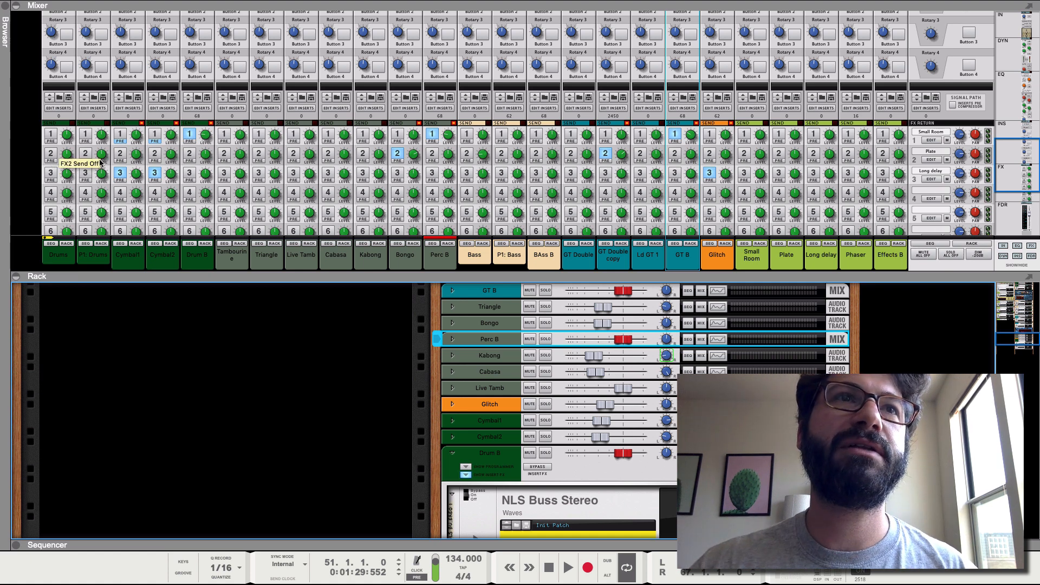
scroll(121, 153, down, 5)
key(space)
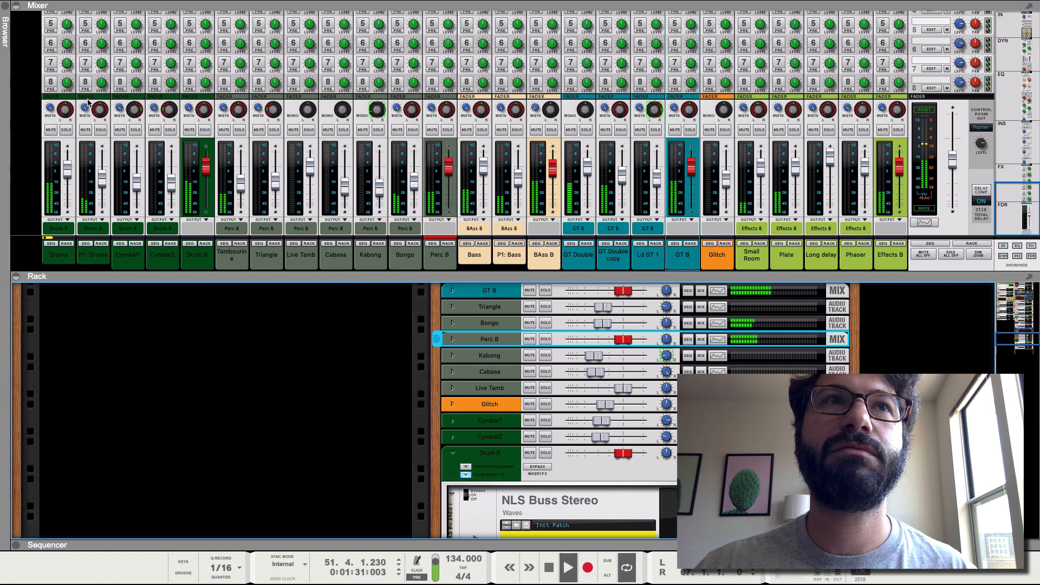
click(205, 130)
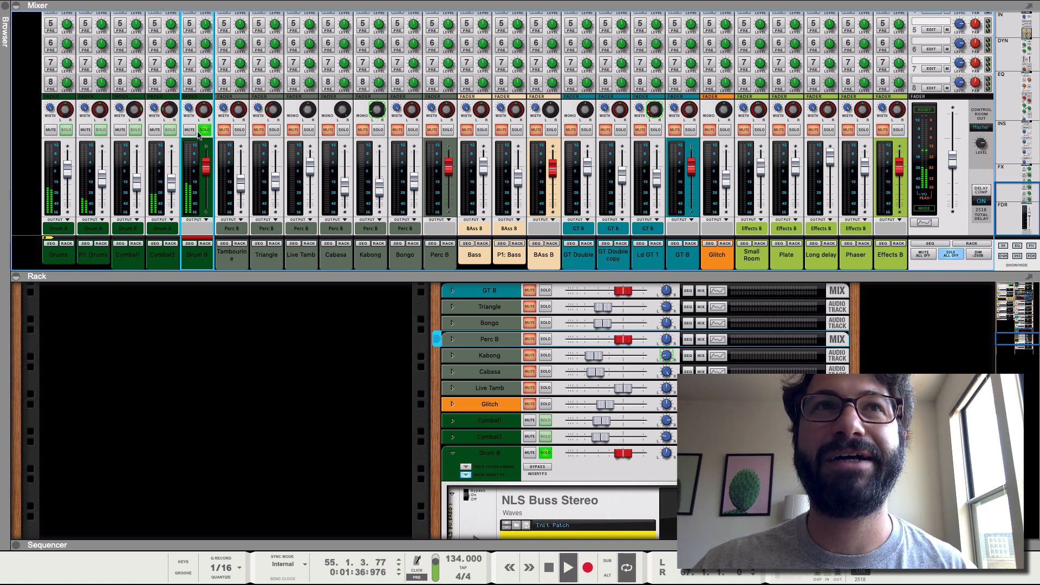
- Open Drum B's Spectrum EQ, enable the high-pass filter and set its cutoff to about 20.9 Hz
scroll(84, 106, up, 5)
scroll(84, 107, up, 6)
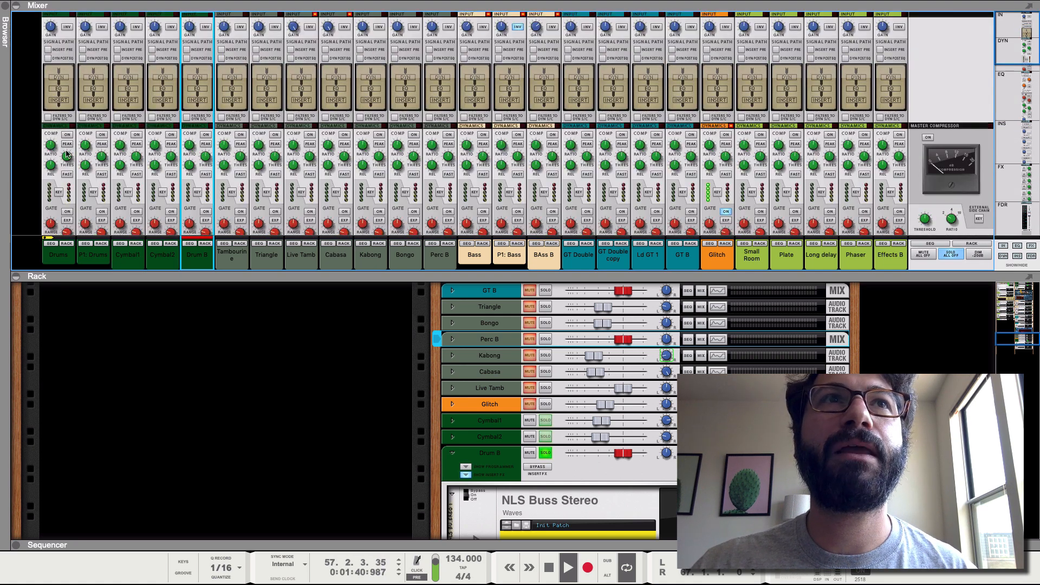
scroll(72, 136, down, 3)
scroll(64, 82, up, 4)
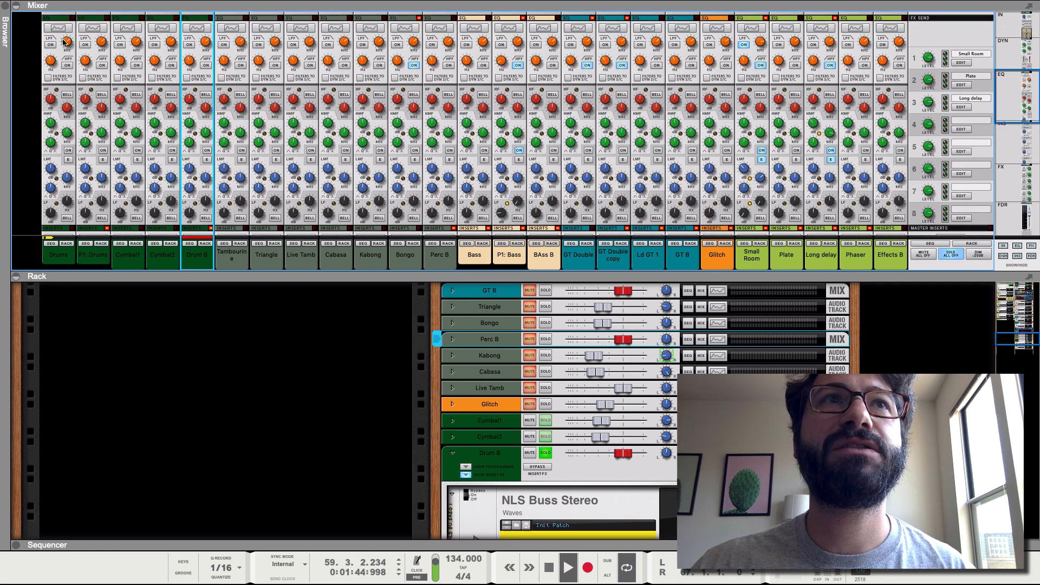
click(196, 27)
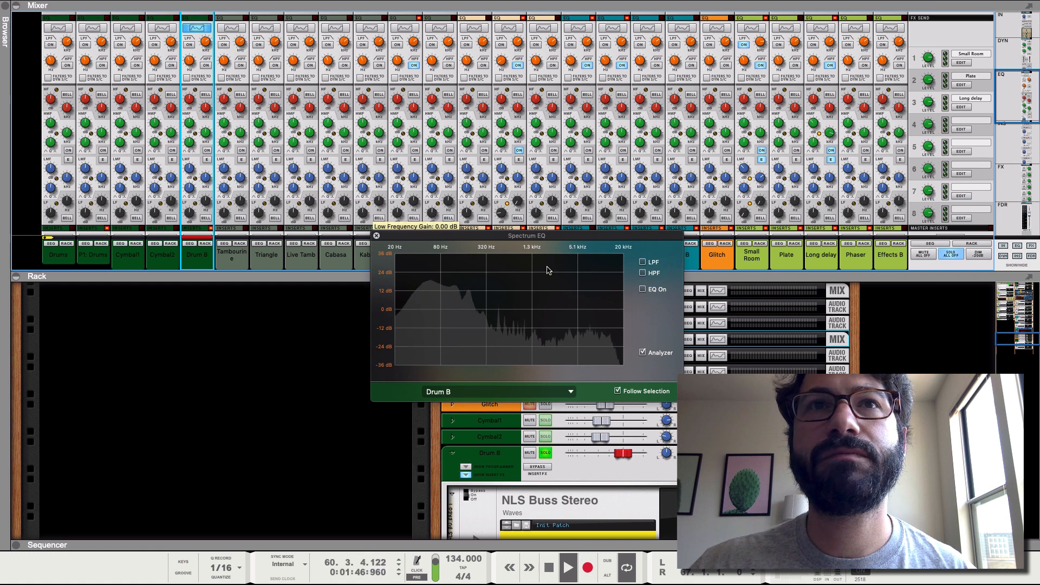
click(644, 273)
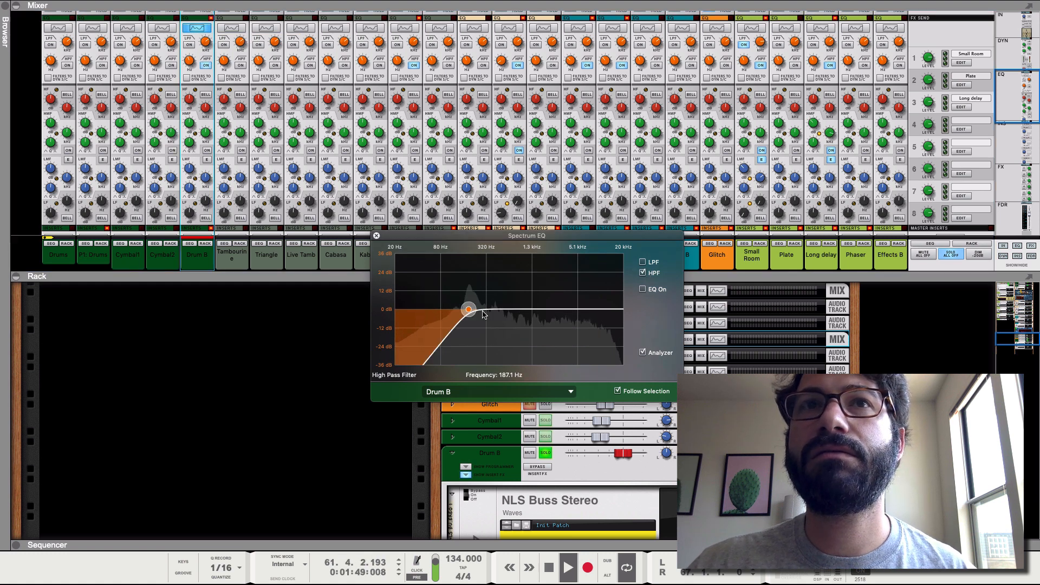
drag(468, 310, 407, 316)
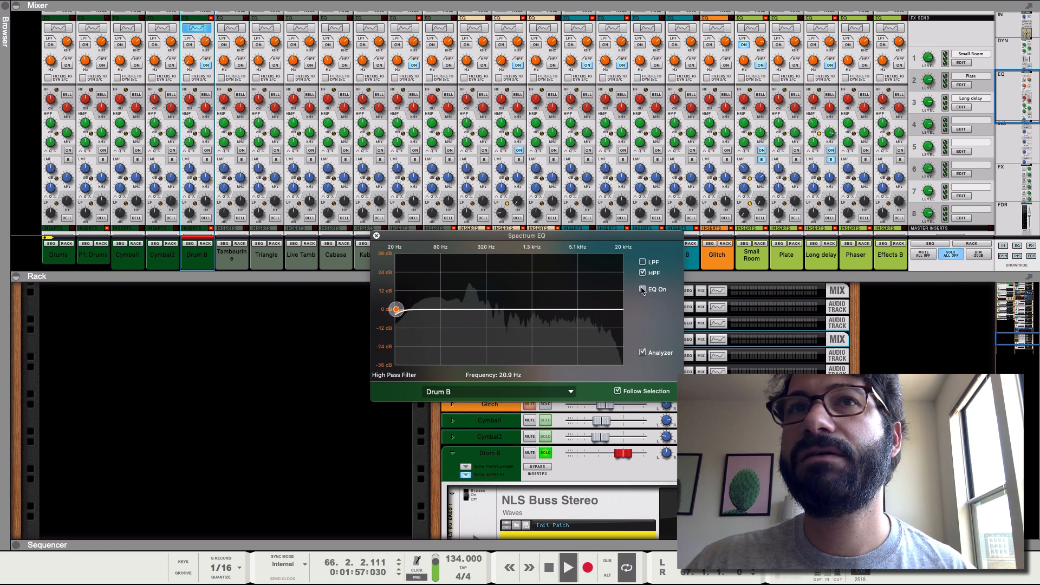
- Turn on Drum B's EQ with the LF bell, boost the lows about 4.76 dB near 46.4 Hz, and unsolo the channel
click(643, 290)
click(643, 324)
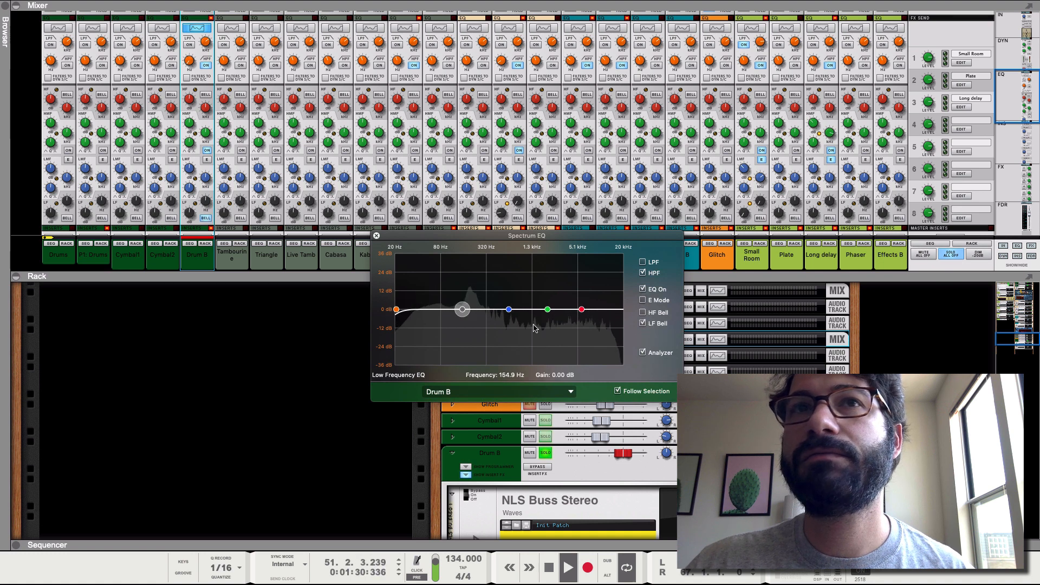
mouse_move(426, 306)
mouse_down()
mouse_move(428, 283)
mouse_move(425, 305)
mouse_up()
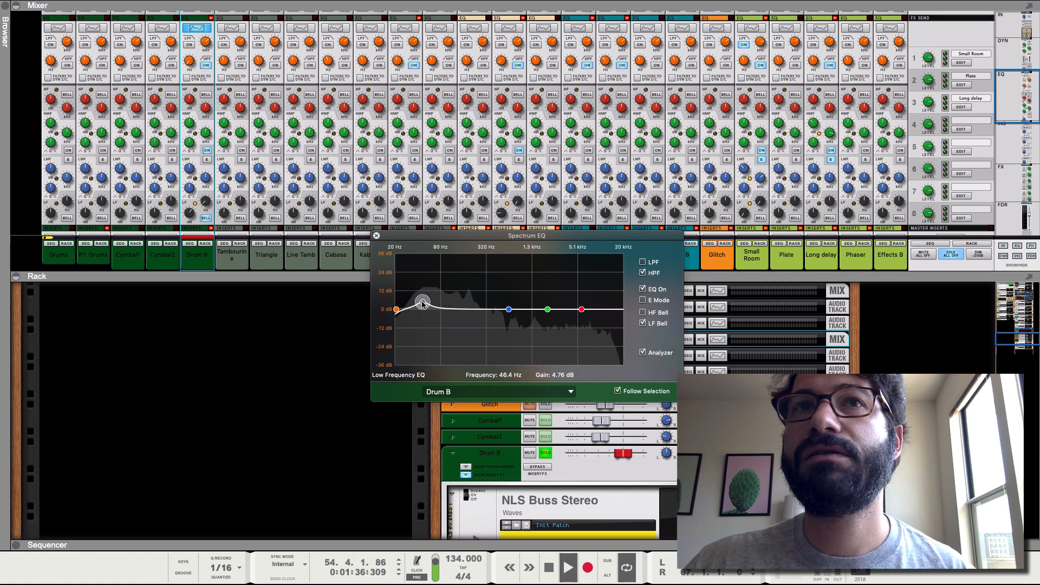
scroll(216, 168, down, 5)
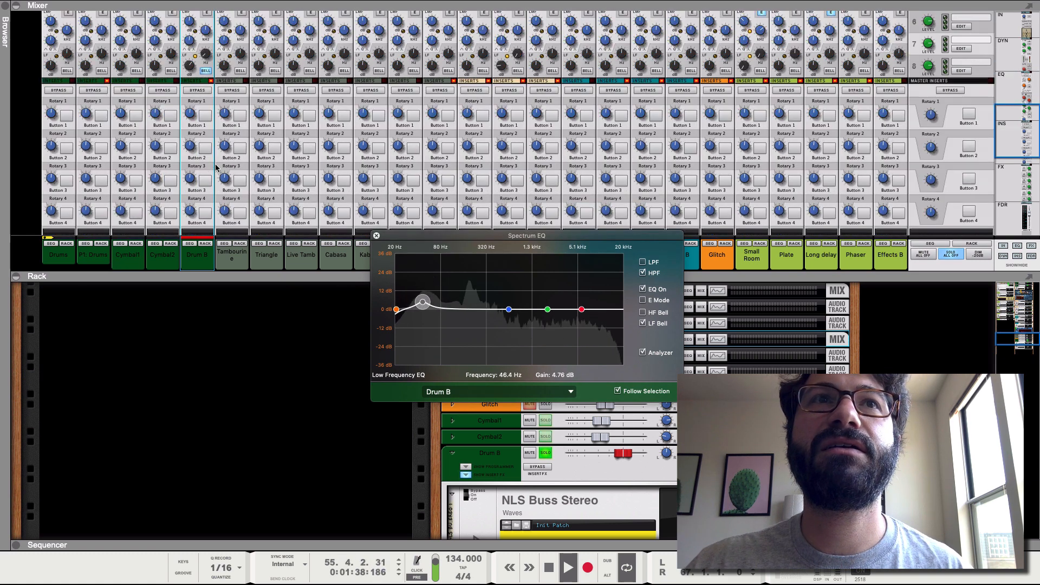
scroll(215, 167, down, 4)
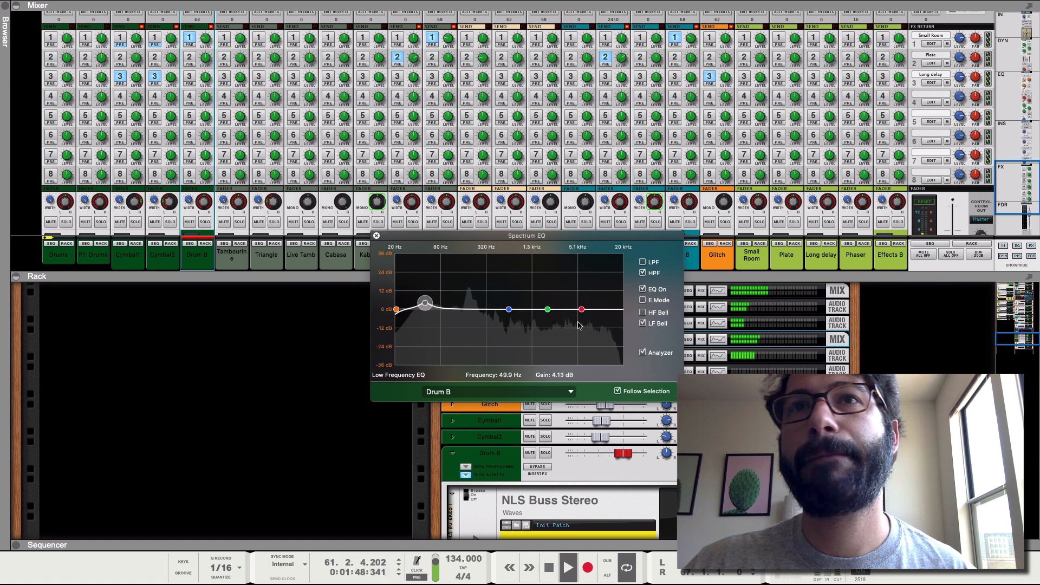
- Compare Drum B's LF band as shelf and bell, keeping the bell, and cut the low mids to about -1.27 dB at 200 Hz
click(643, 324)
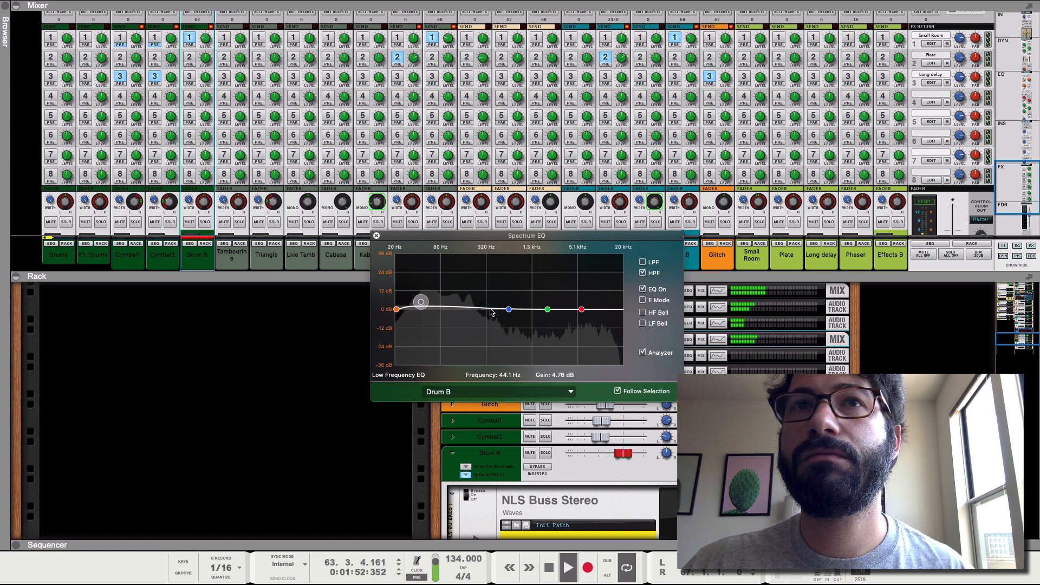
drag(509, 309, 471, 311)
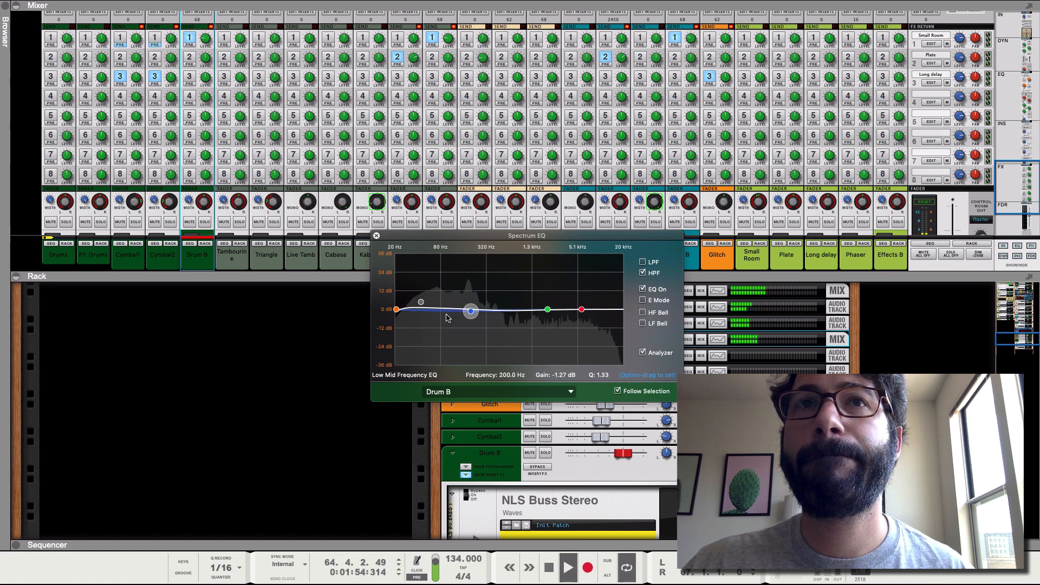
click(643, 323)
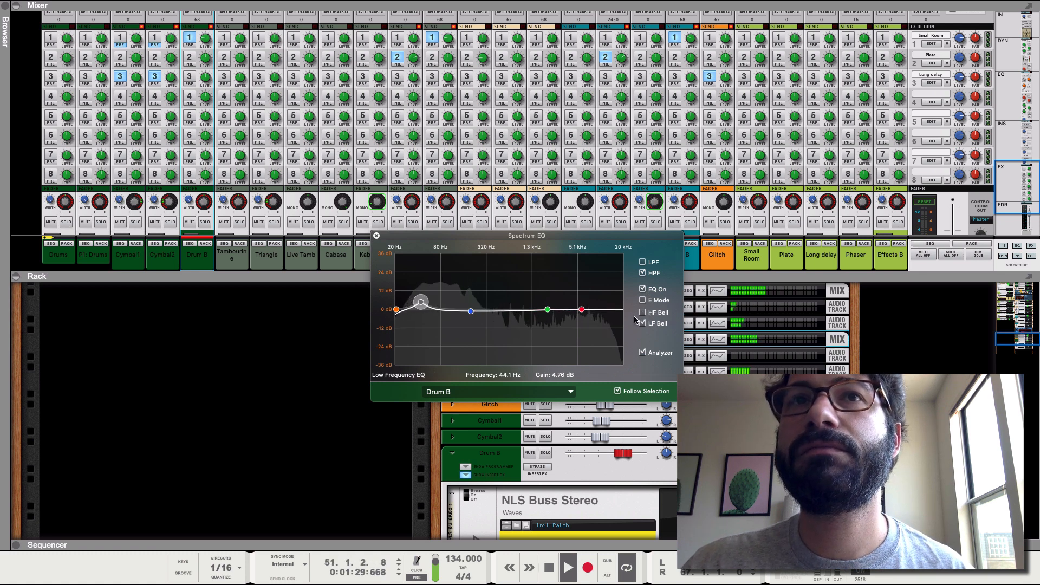
- Close Drum B's Spectrum EQ, check the channel levels in the fader section, and stop playback
click(378, 236)
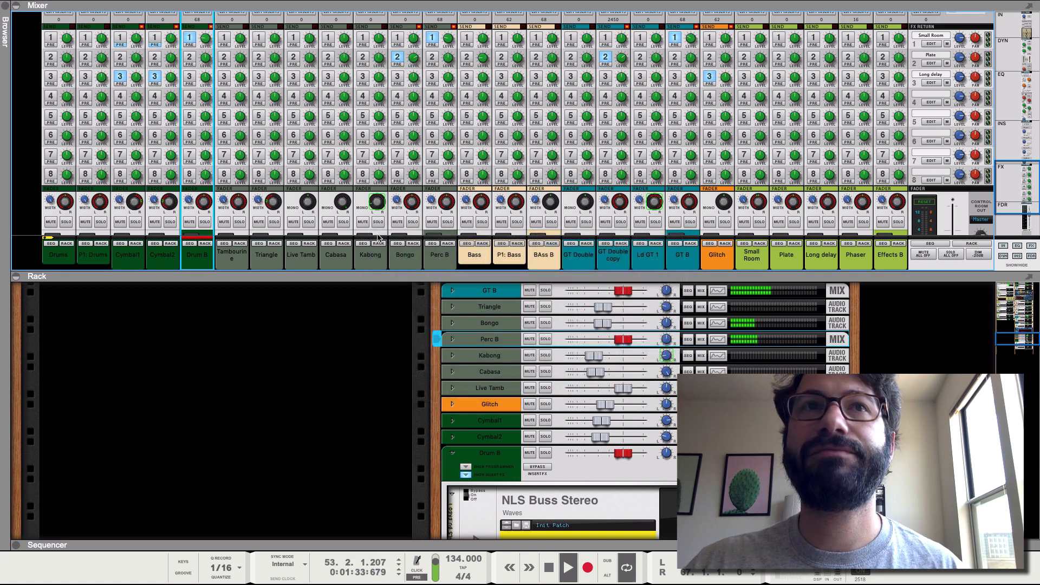
scroll(428, 220, down, 5)
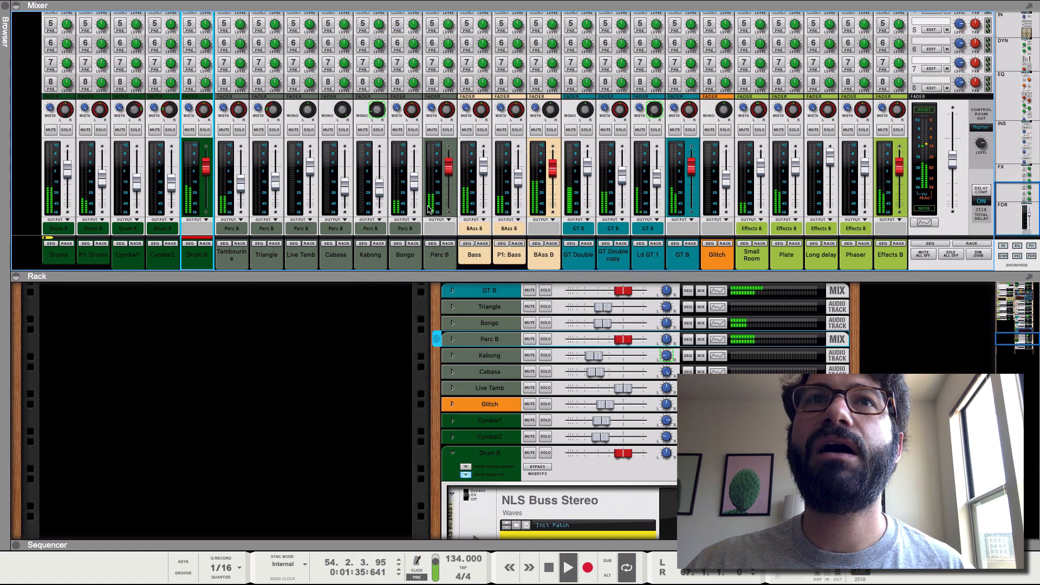
key(space)
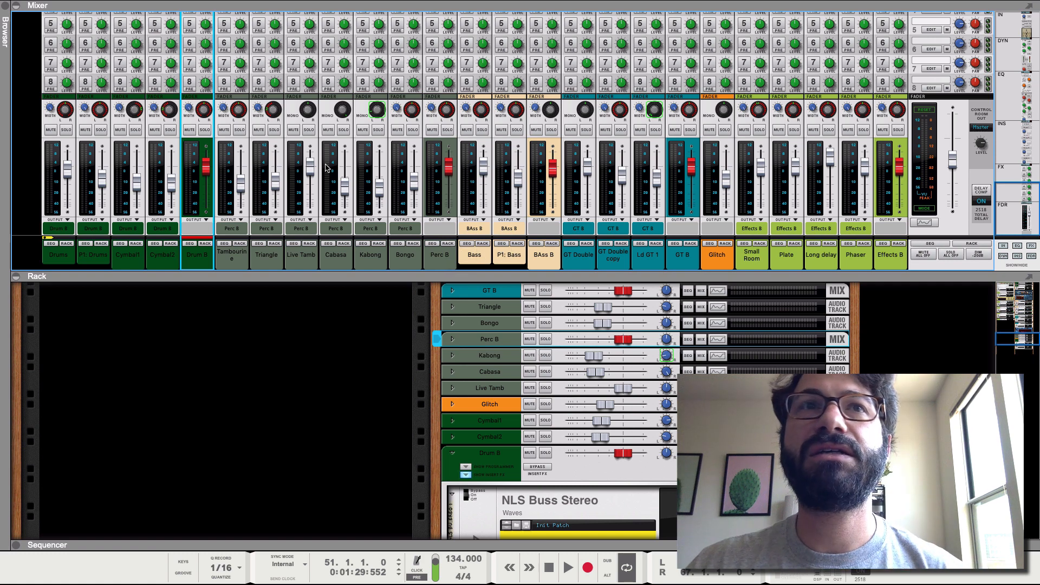
- Open the Bongo channel's Spectrum EQ and, while the mix plays, raise its fader to about 2.18 dB
scroll(361, 166, up, 1)
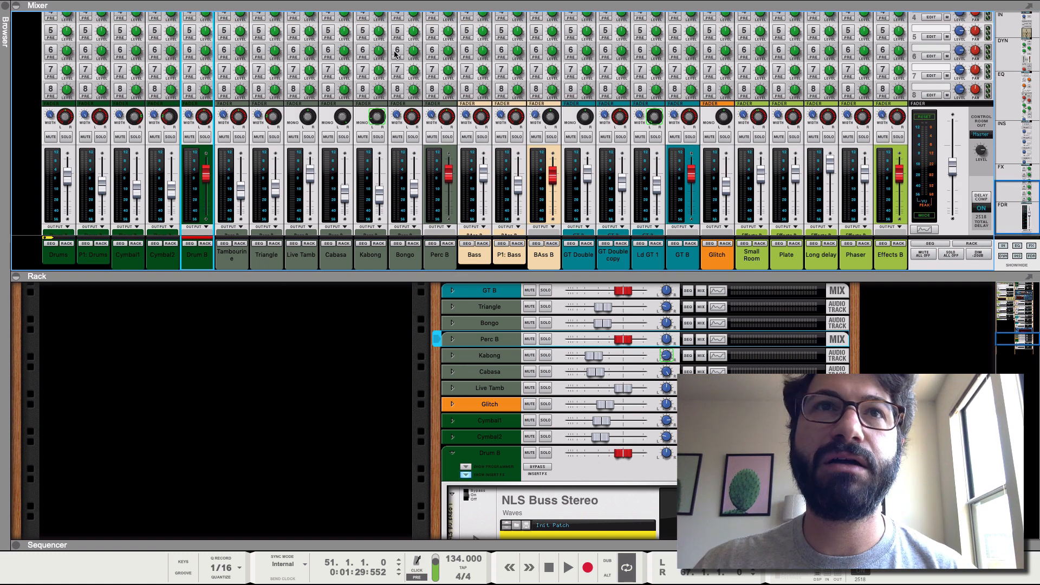
scroll(357, 134, up, 5)
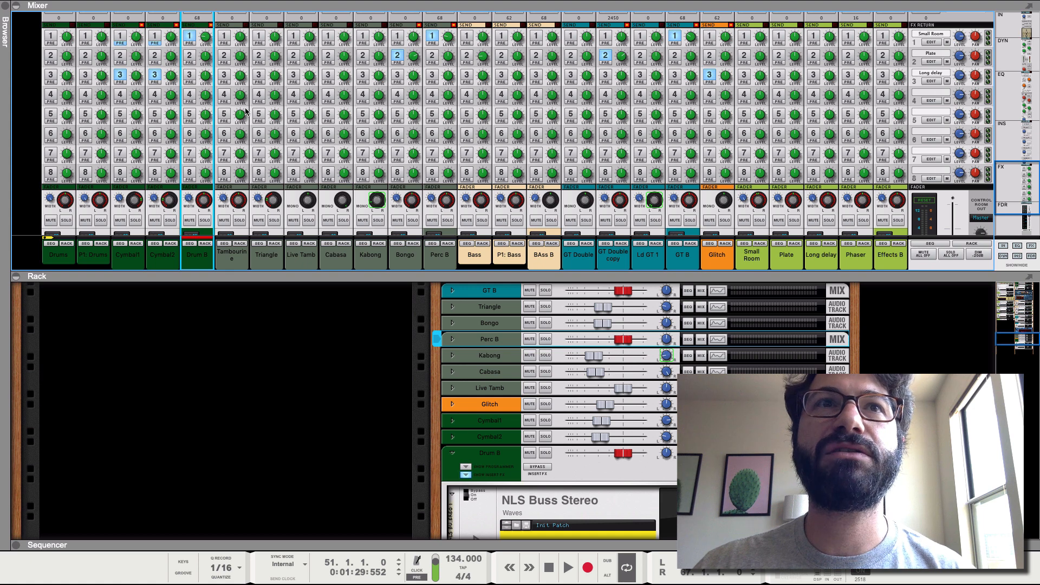
scroll(373, 78, up, 4)
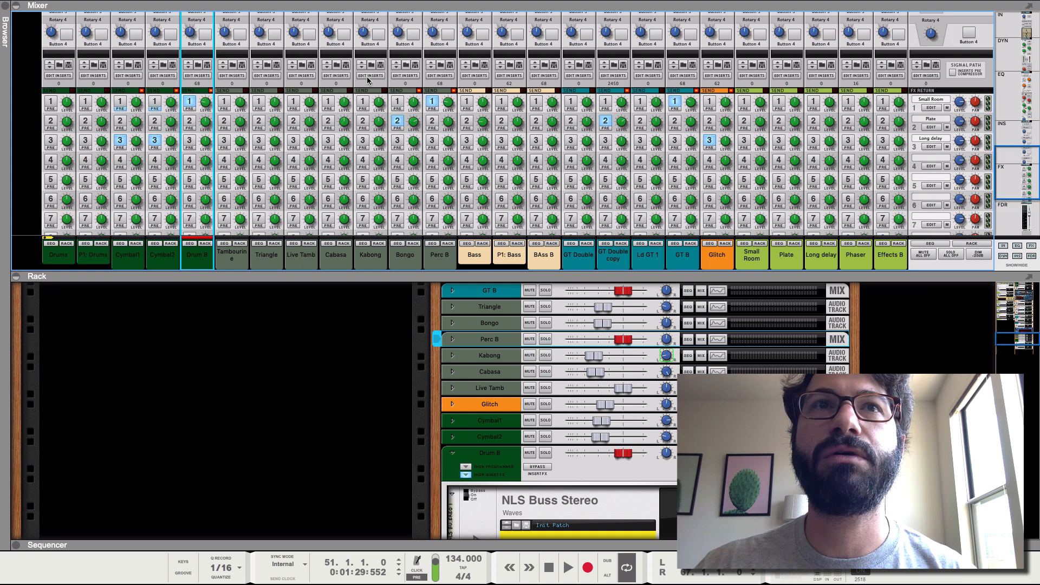
scroll(374, 108, up, 12)
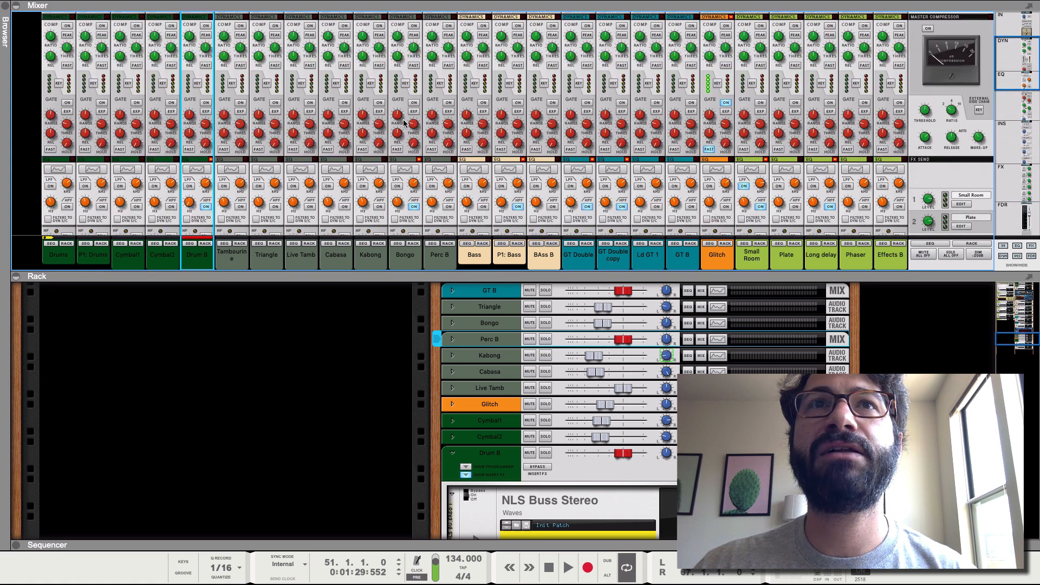
click(405, 158)
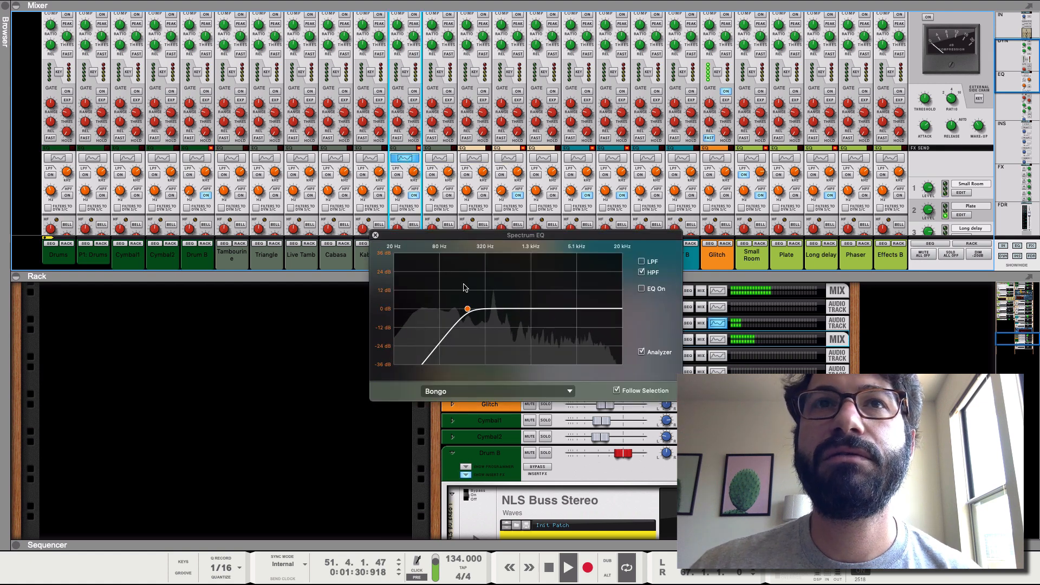
scroll(416, 188, down, 5)
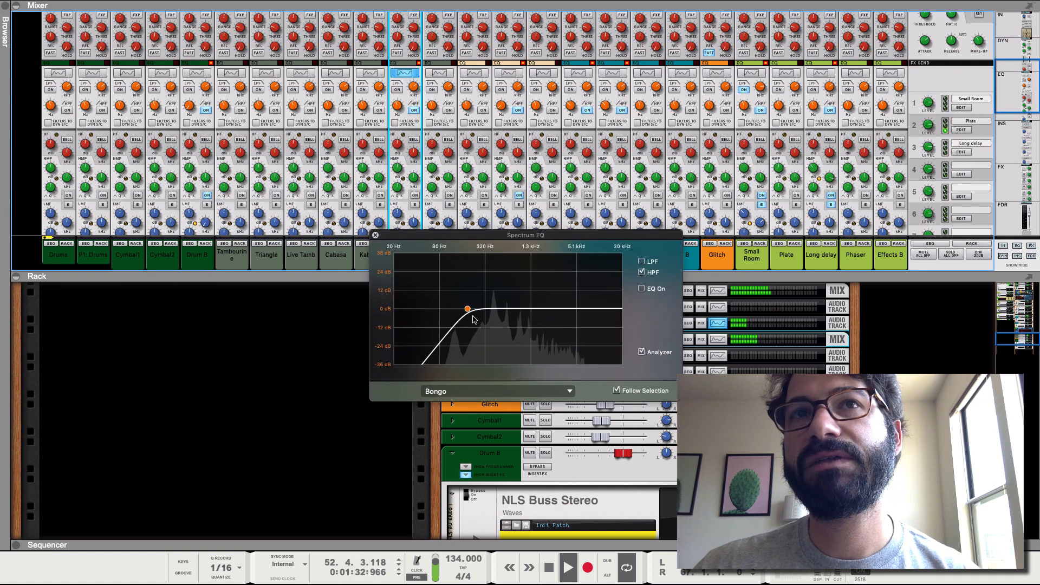
click(476, 311)
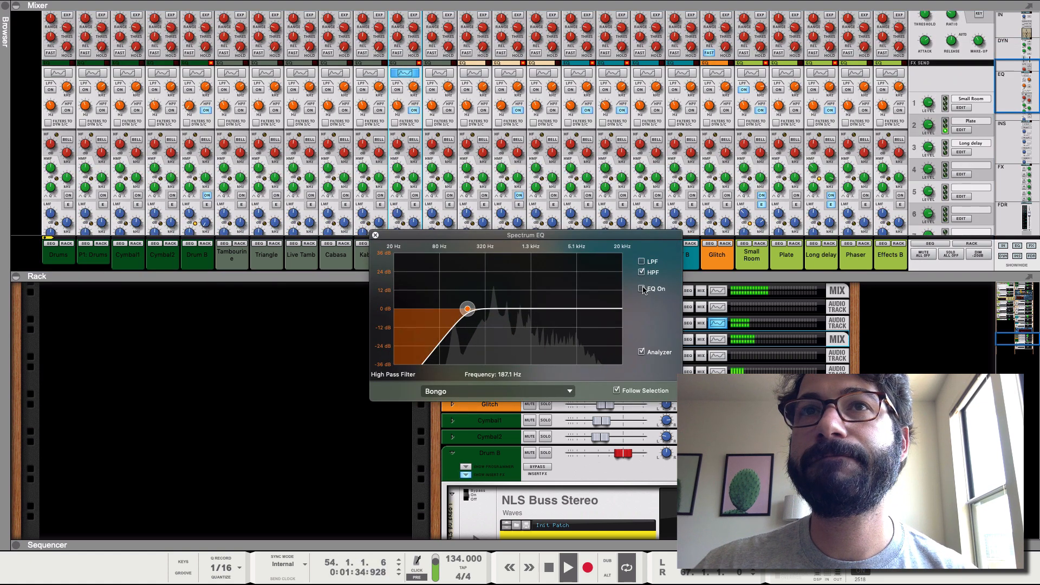
scroll(404, 162, down, 10)
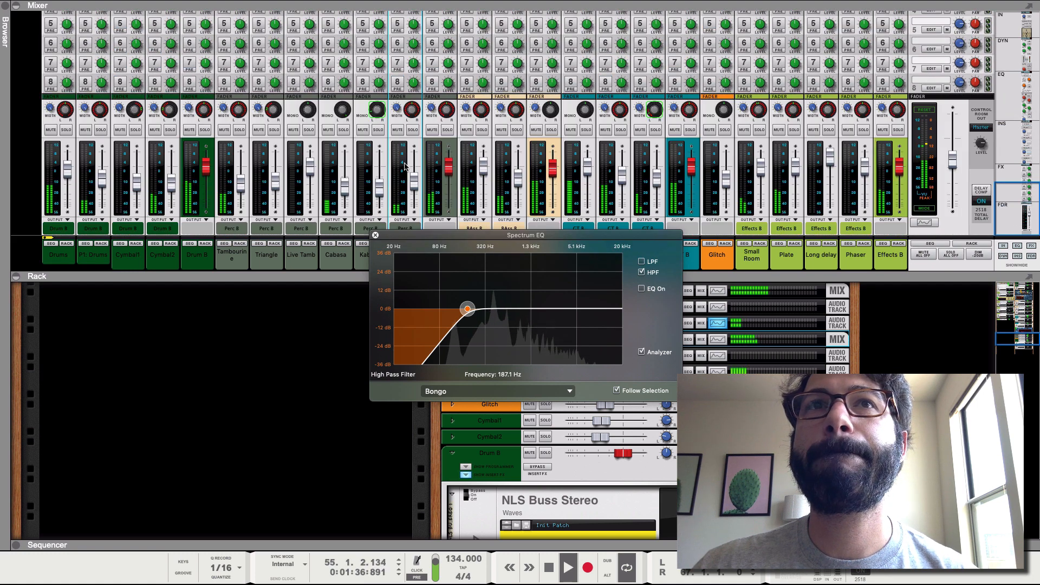
drag(412, 181, 413, 158)
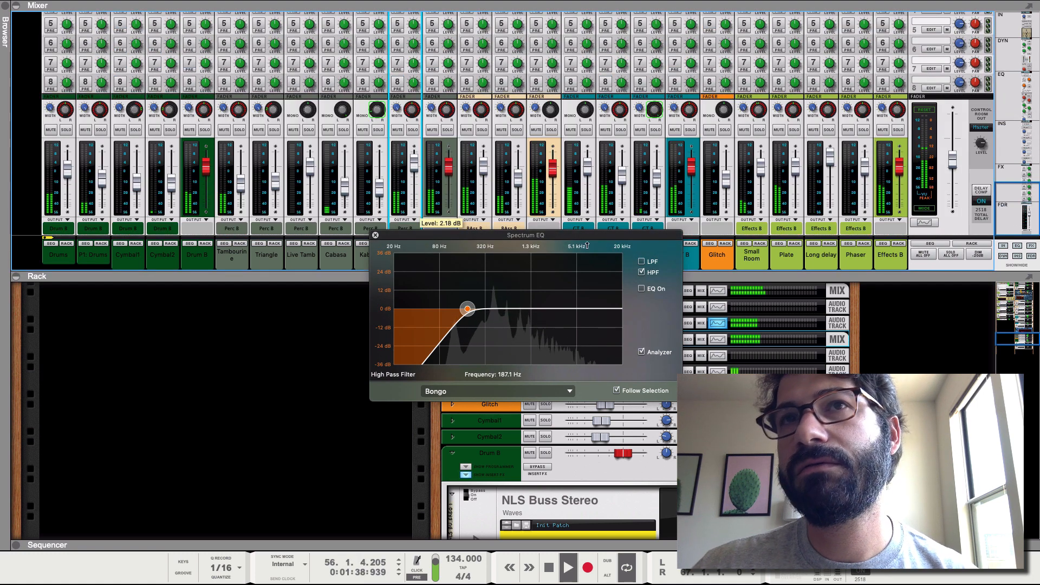
- Turn on Bongo's EQ in E Mode and cut the low mids to about -5.40 dB at 395.4 Hz
click(642, 289)
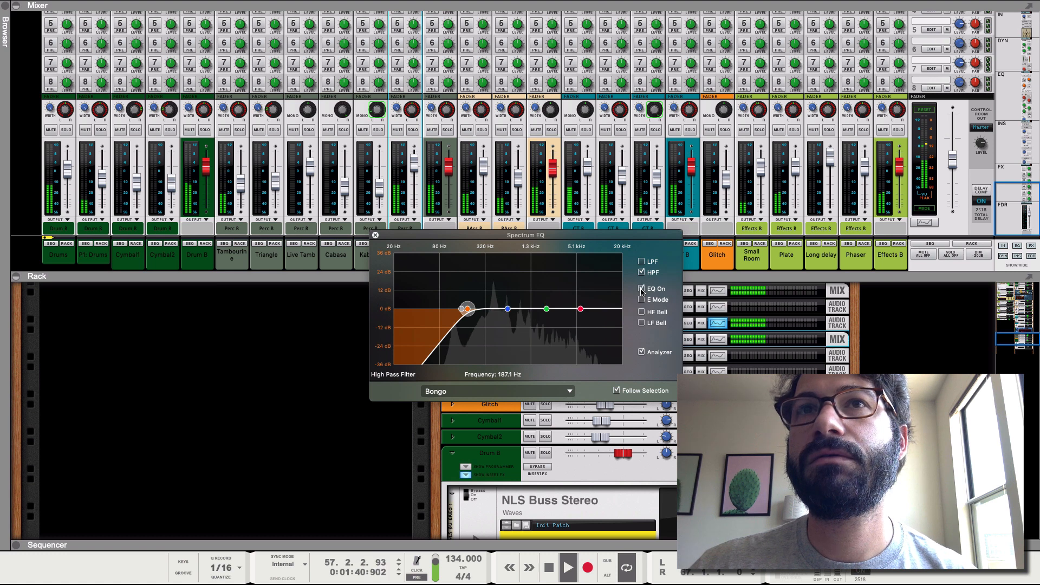
click(642, 299)
click(508, 309)
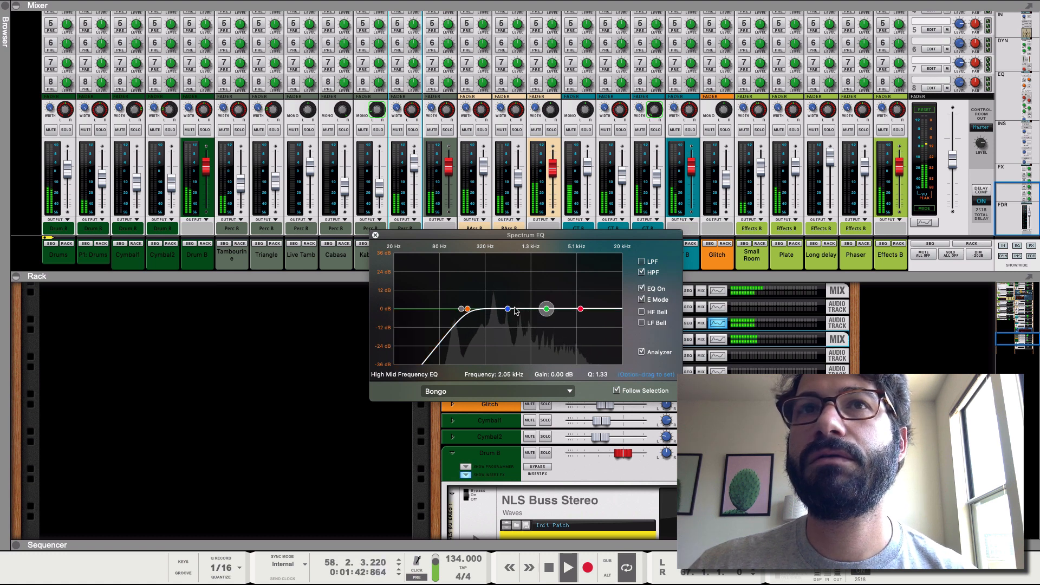
drag(509, 311, 491, 322)
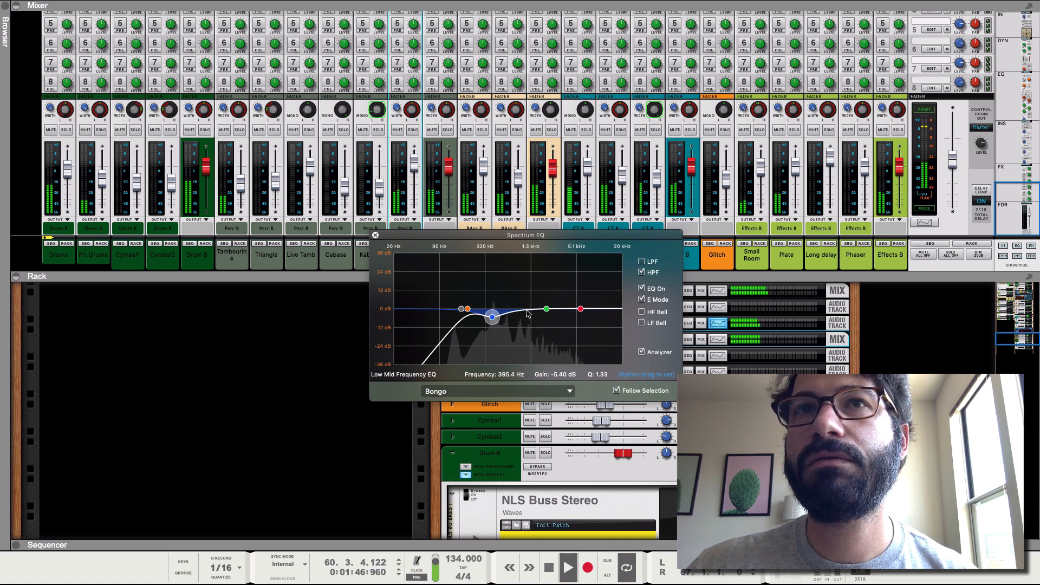
- Check Bongo's Plate send and adjust its send level
scroll(400, 174, up, 8)
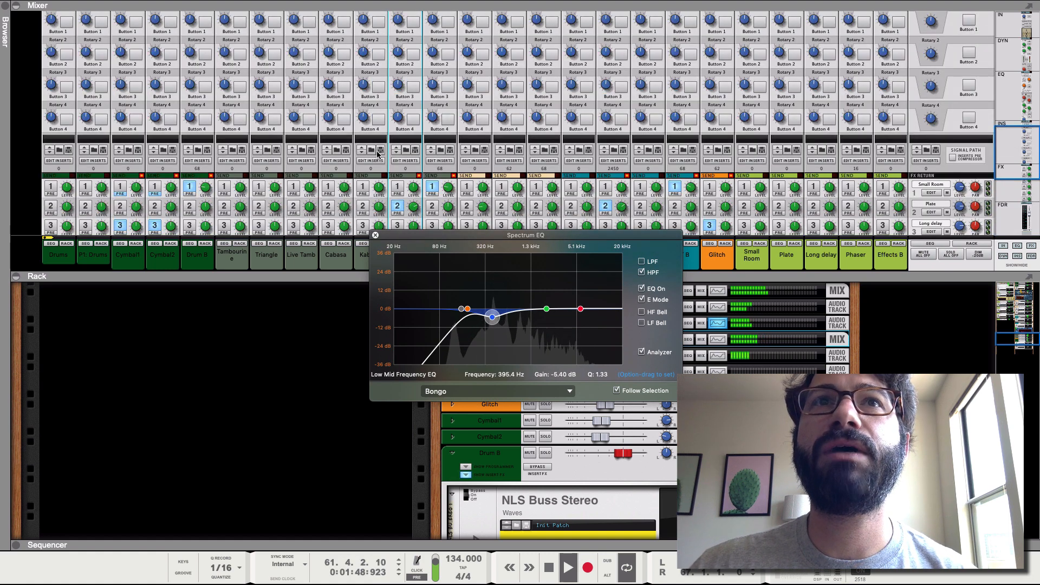
click(399, 133)
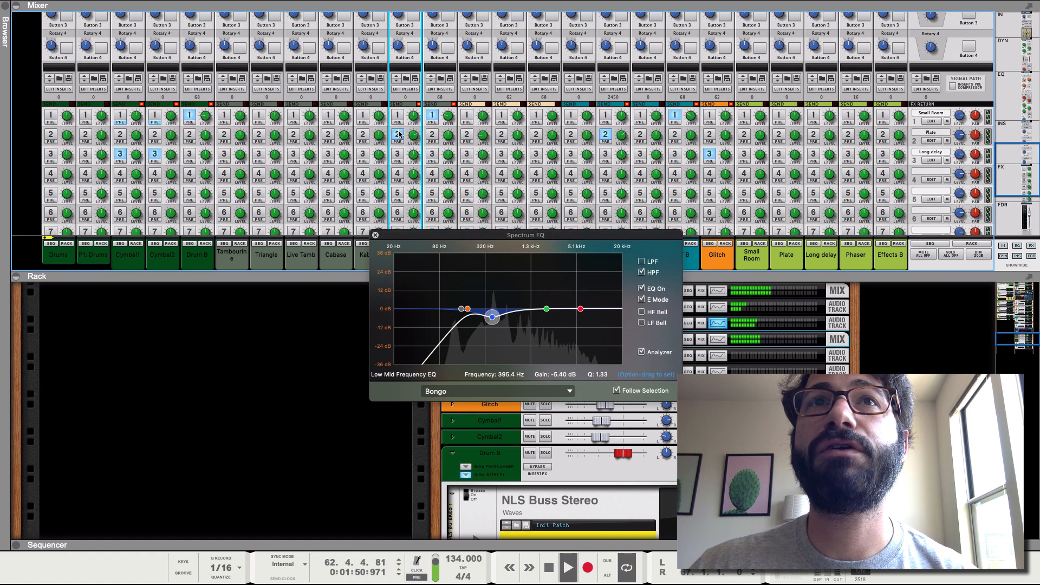
drag(411, 137, 412, 145)
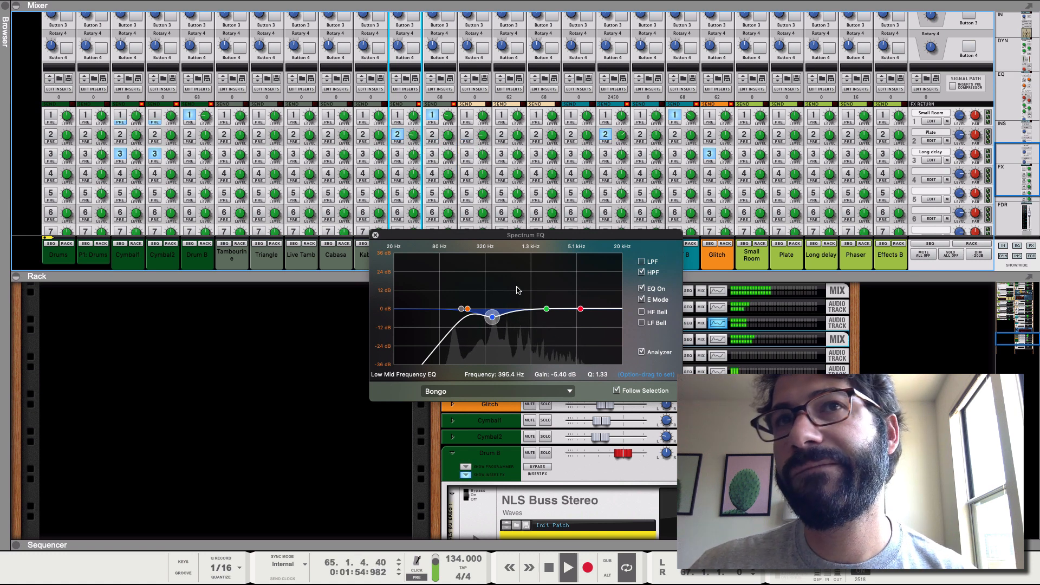
- Boost Bongo's high-frequency shelf slightly and cut its high mids to about -3.81 dB at 4.75 kHz
drag(580, 312, 580, 298)
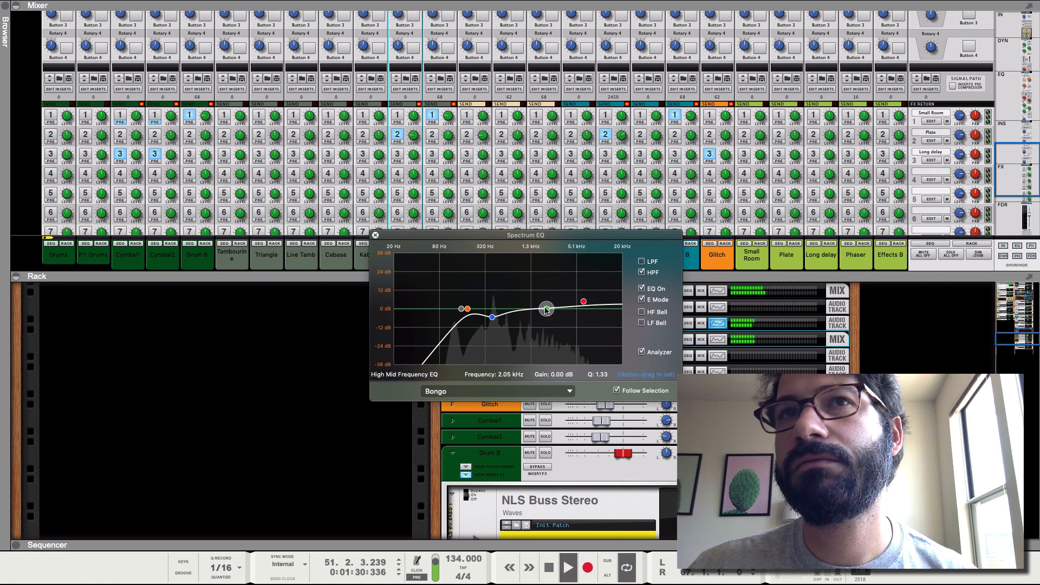
mouse_move(548, 304)
mouse_down()
mouse_move(572, 280)
mouse_move(554, 303)
mouse_up()
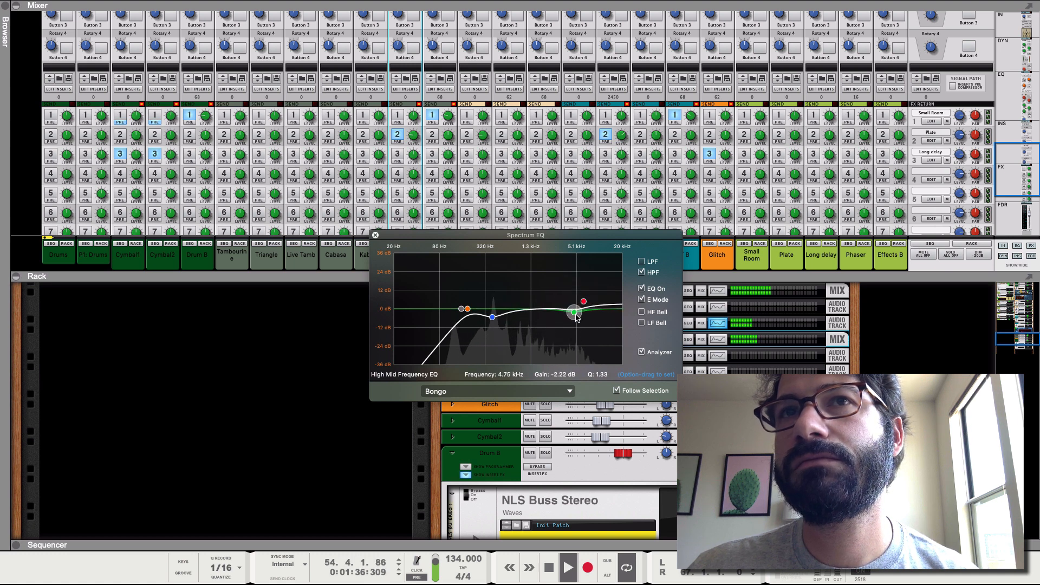
- Turn off Bongo's Plate send and close its Spectrum EQ
click(399, 135)
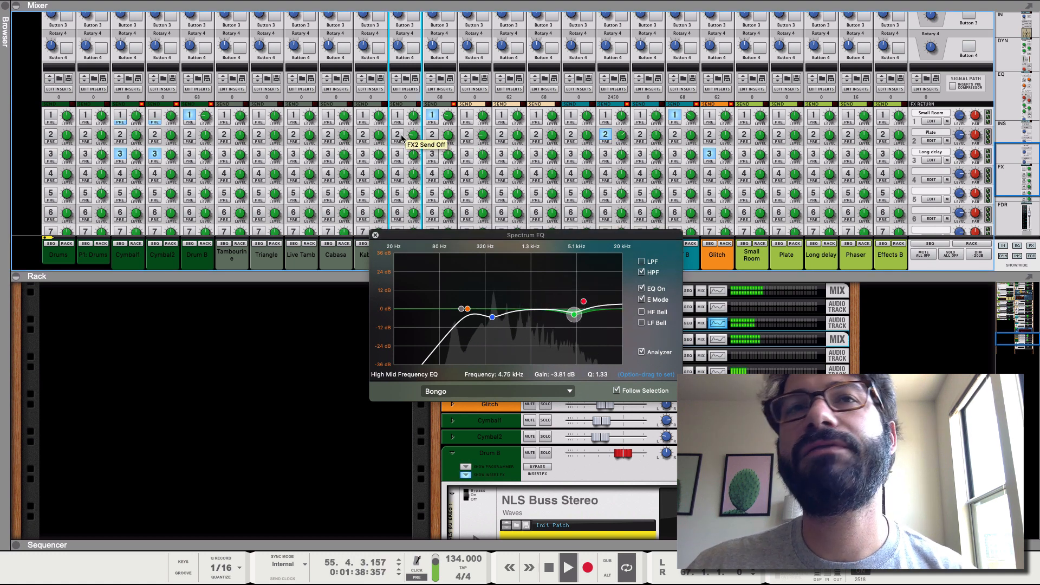
click(375, 235)
scroll(389, 185, down, 5)
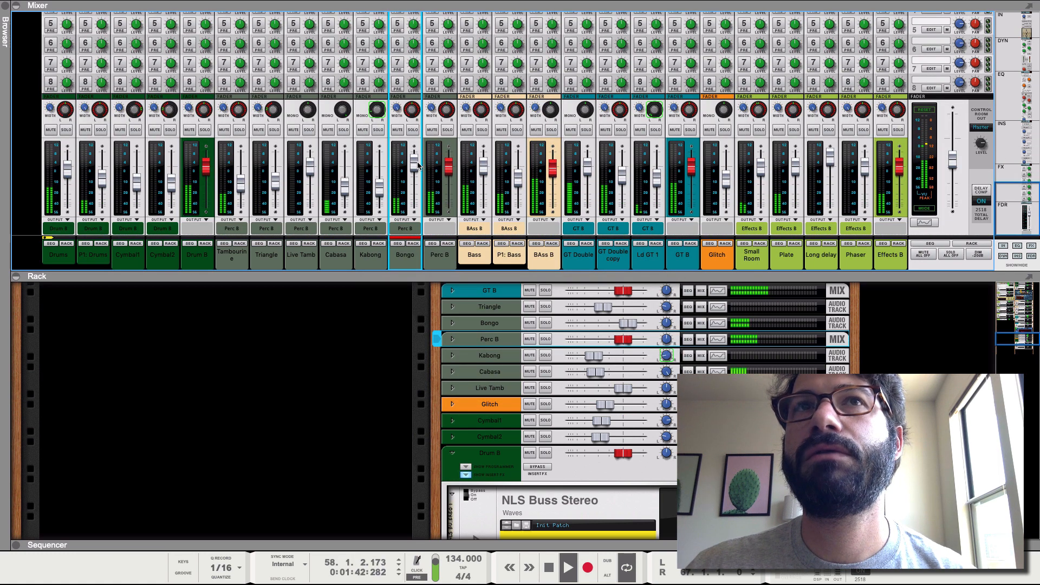
scroll(410, 75, up, 5)
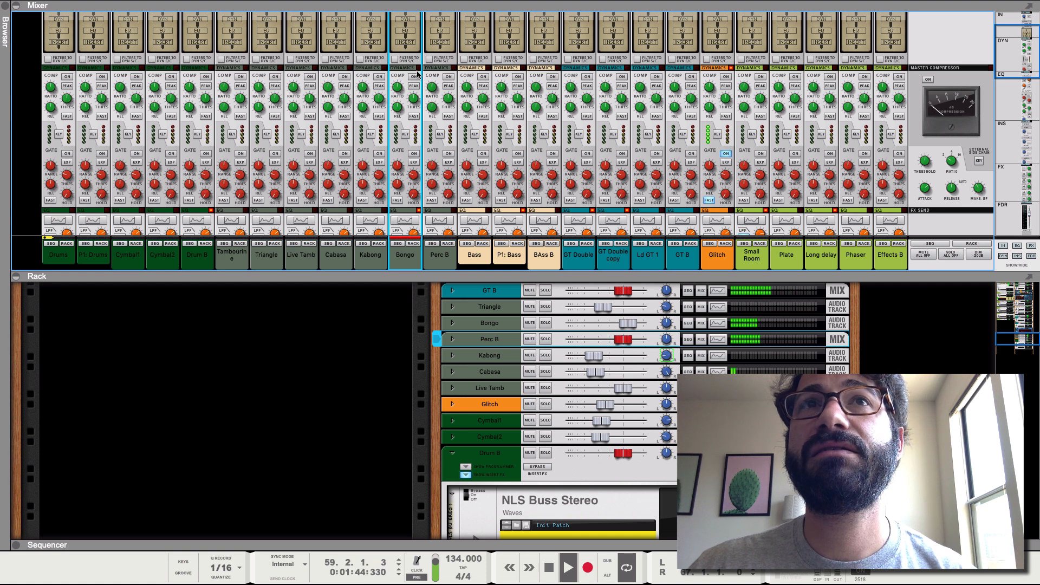
- Turn on Bongo's compressor with Peak detection and Fast release, and adjust its ratio and threshold
click(415, 77)
drag(417, 101, 383, 22)
drag(398, 88, 394, 1)
click(411, 86)
mouse_move(412, 97)
mouse_down()
mouse_move(413, 117)
mouse_move(414, 109)
mouse_up()
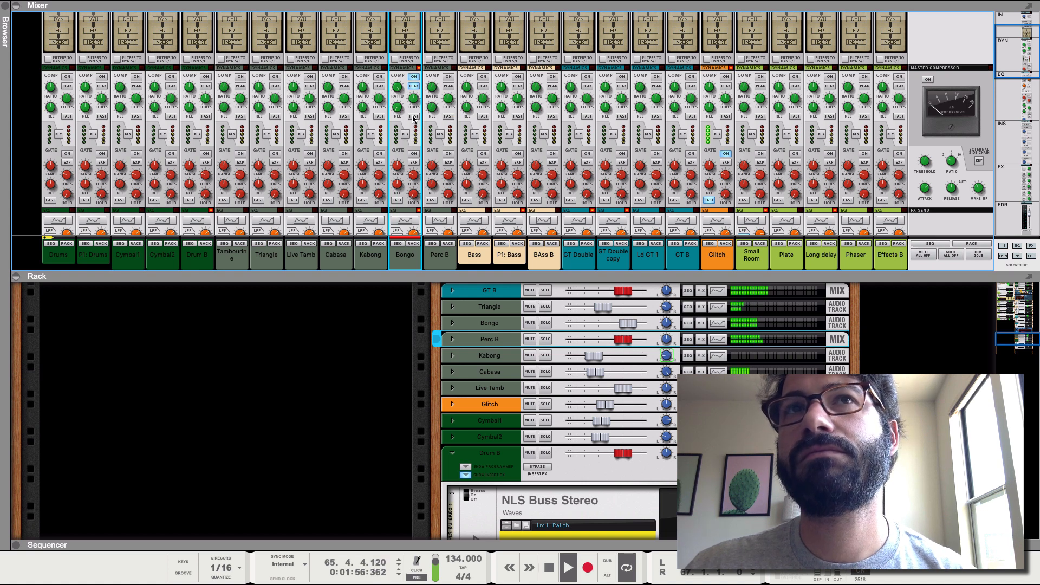
click(414, 116)
- Solo Bongo and pull its channel fader down slightly
scroll(427, 159, down, 15)
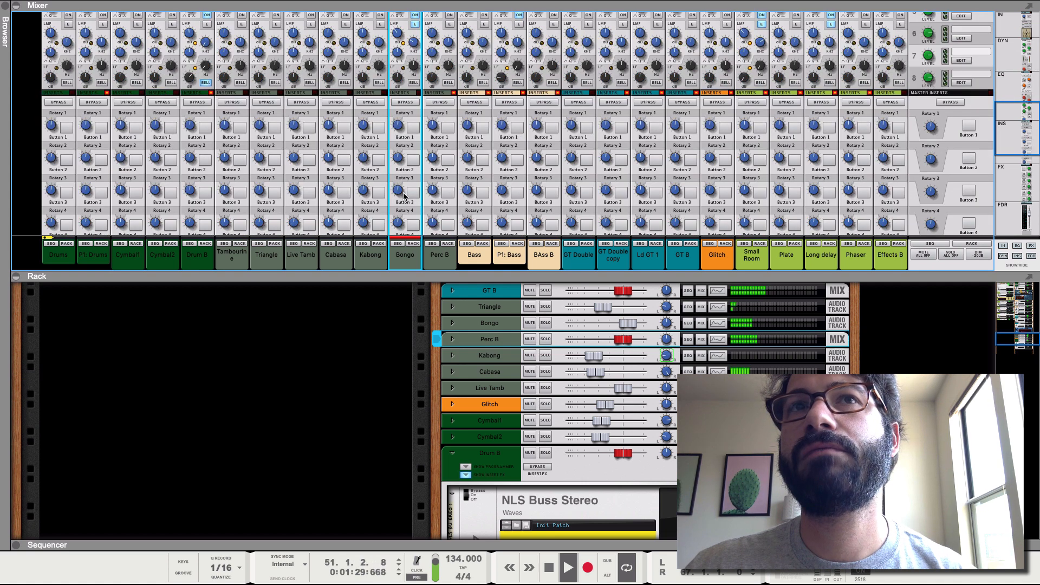
click(413, 134)
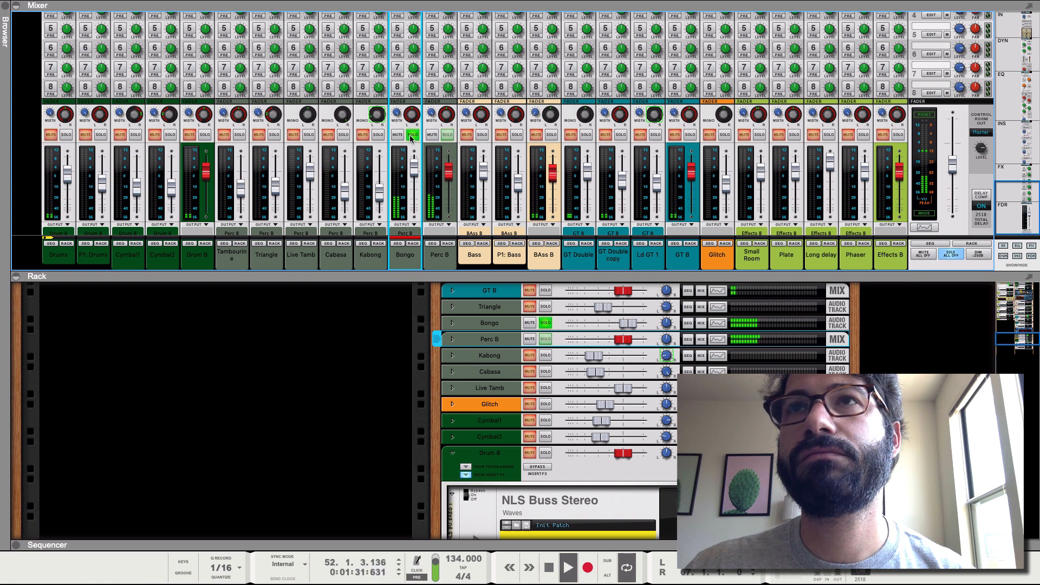
scroll(386, 82, up, 5)
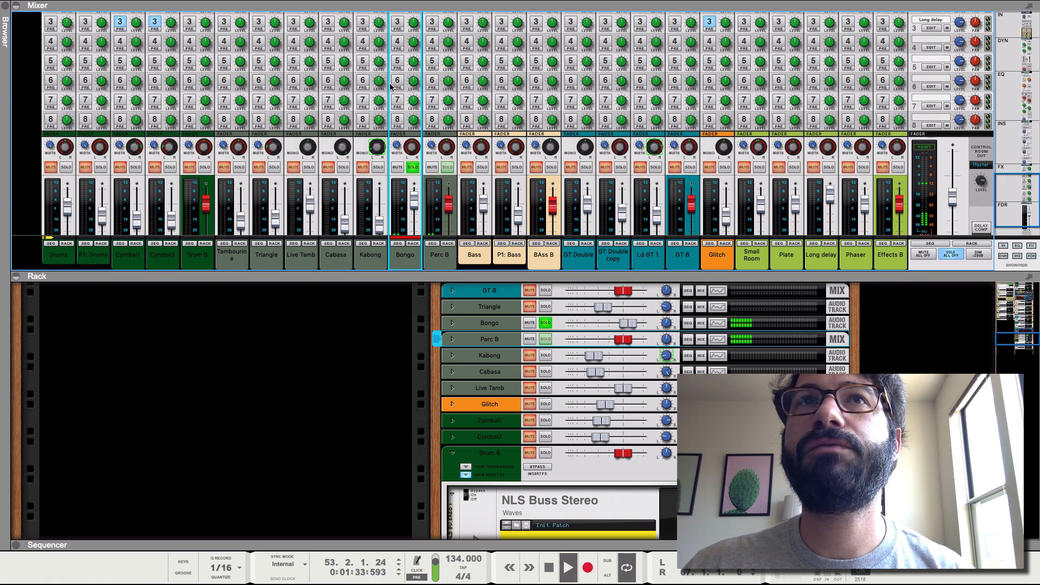
scroll(392, 86, up, 3)
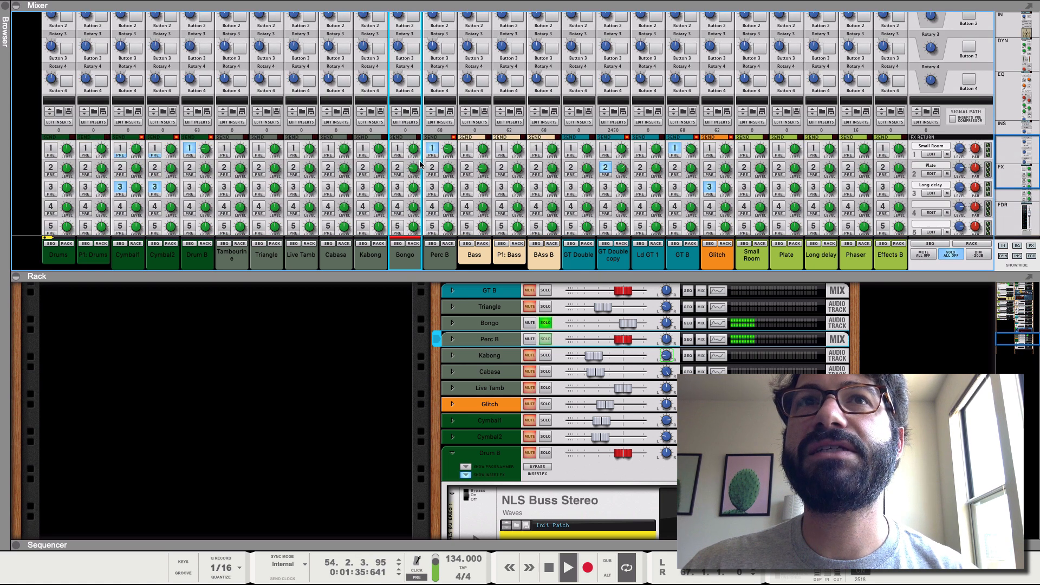
scroll(420, 164, down, 8)
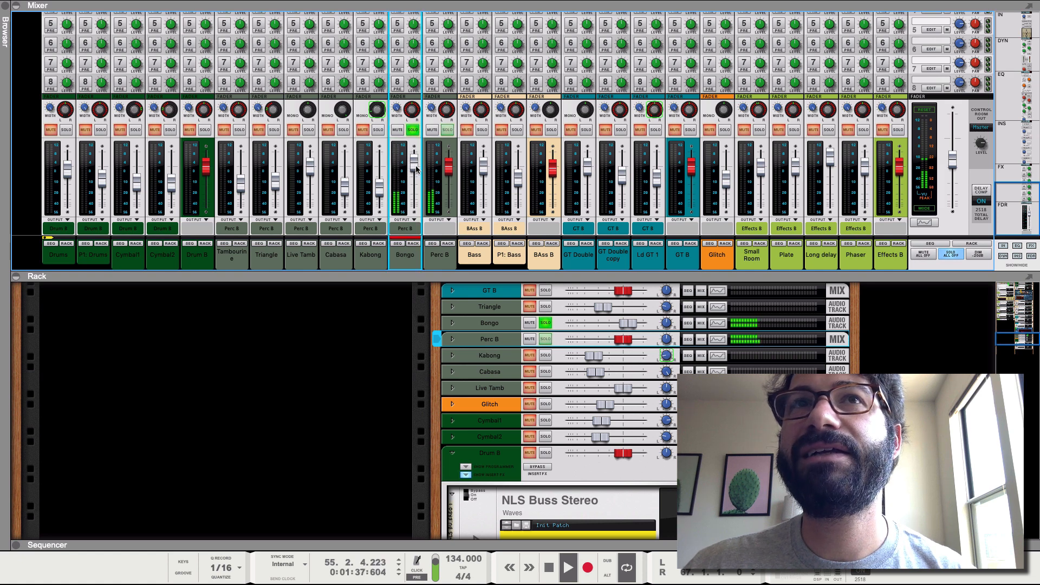
drag(416, 169, 416, 179)
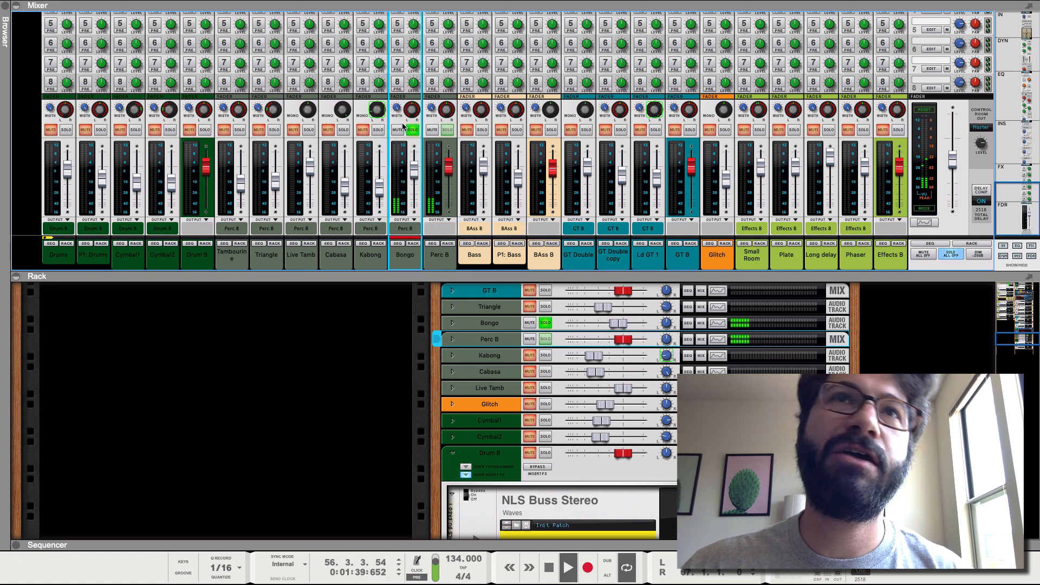
- Raise Bongo's high-pass filter to about 320 Hz, shift its low-frequency band to about 228.2 Hz, and close the Spectrum EQ
scroll(403, 126, up, 8)
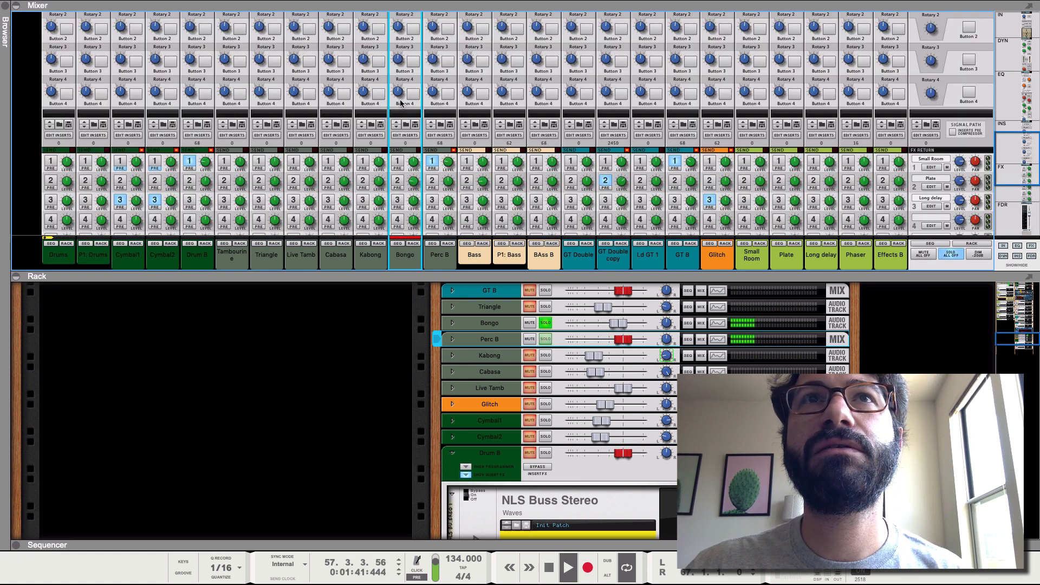
scroll(401, 103, down, 8)
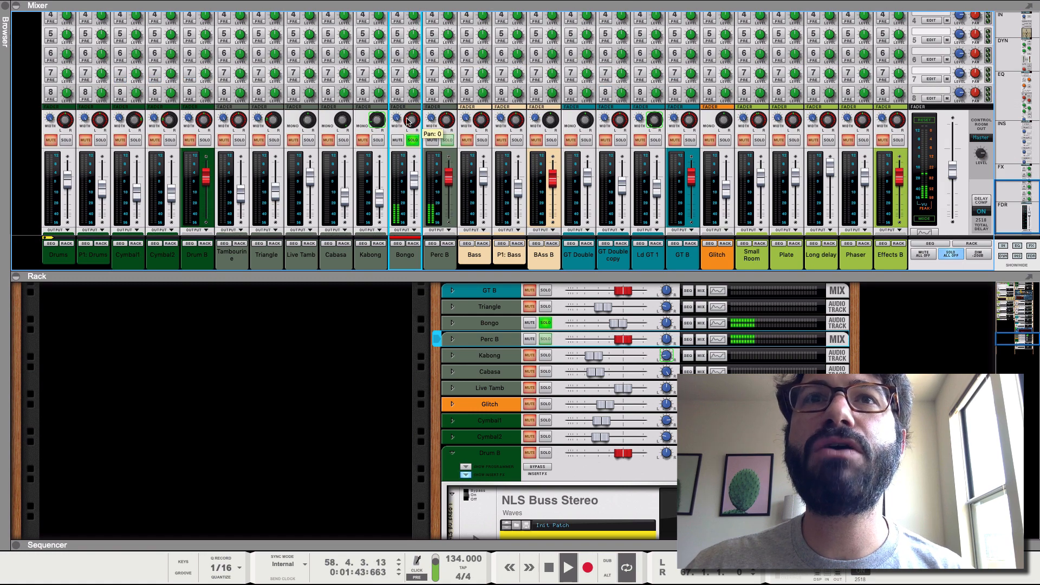
scroll(401, 103, up, 8)
scroll(396, 91, up, 8)
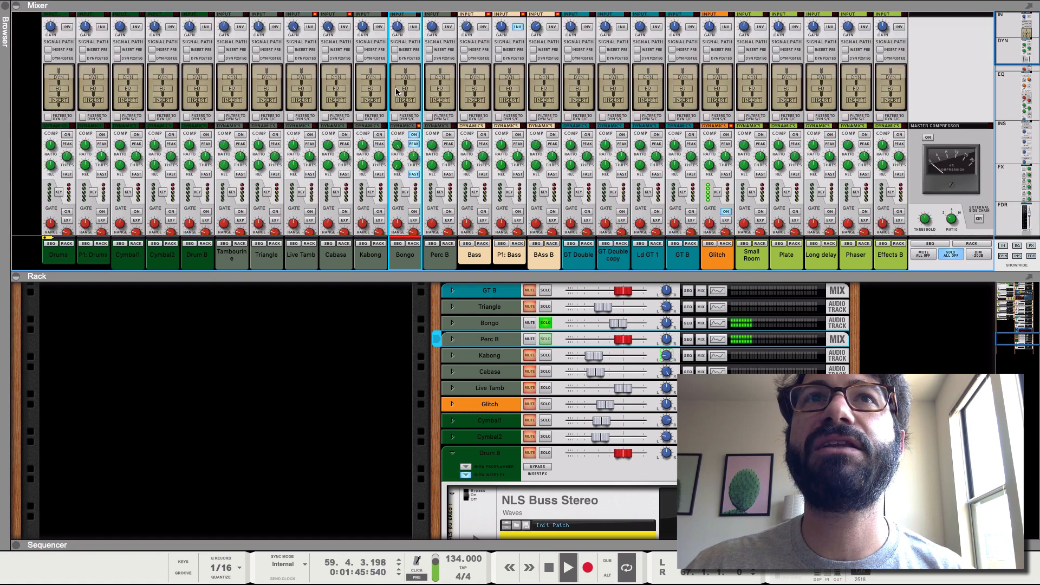
scroll(420, 136, down, 5)
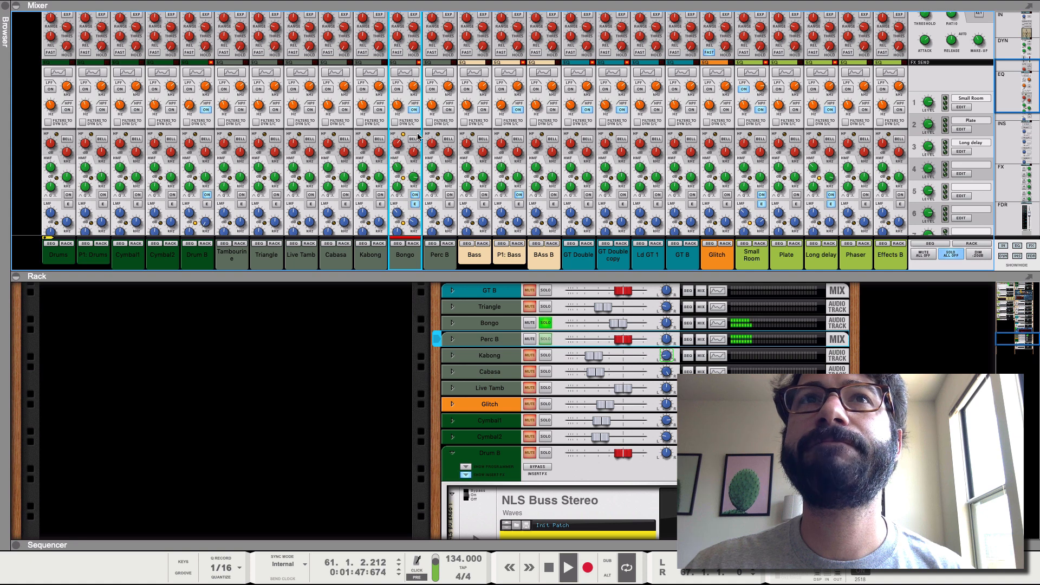
click(404, 77)
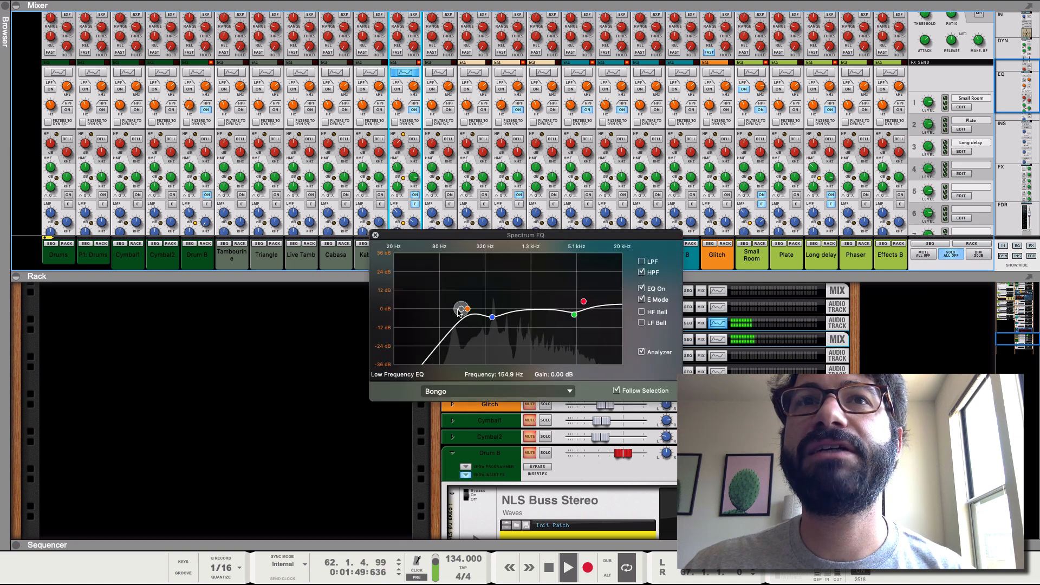
drag(467, 309, 484, 309)
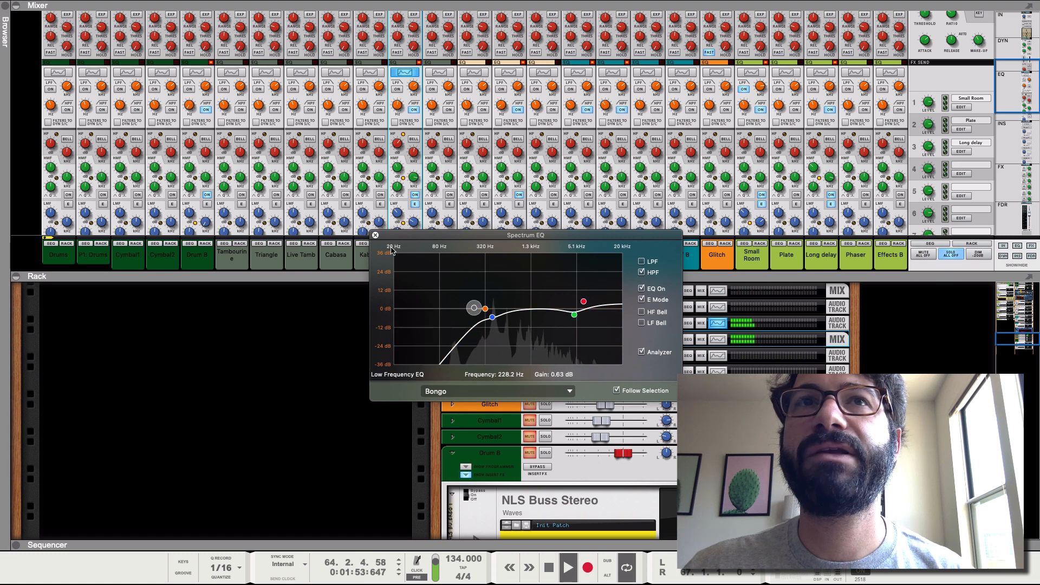
click(376, 235)
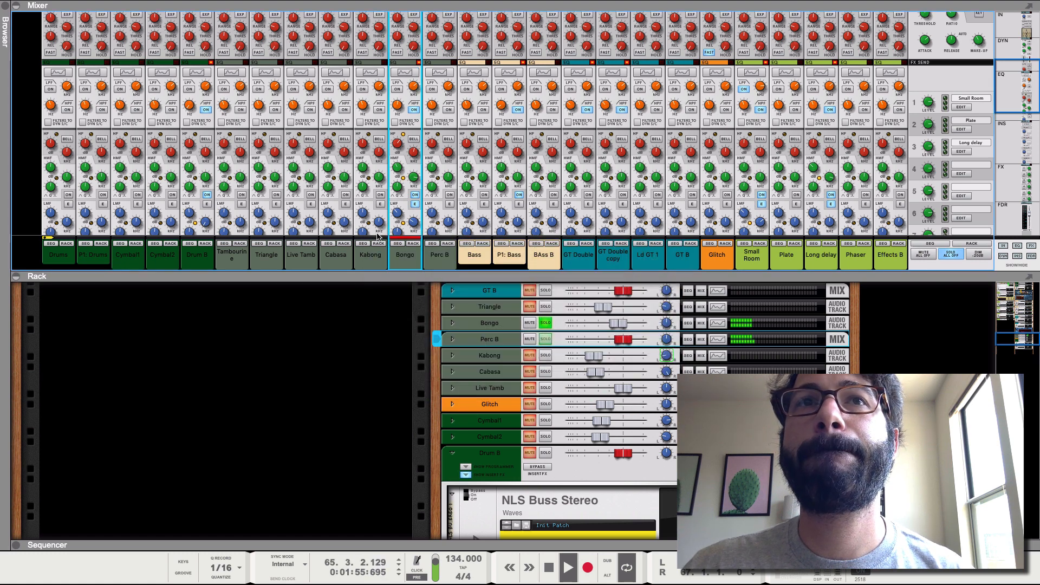
- Unsolo Bongo and lower its fader a little further within the full mix
scroll(420, 129, down, 5)
click(417, 129)
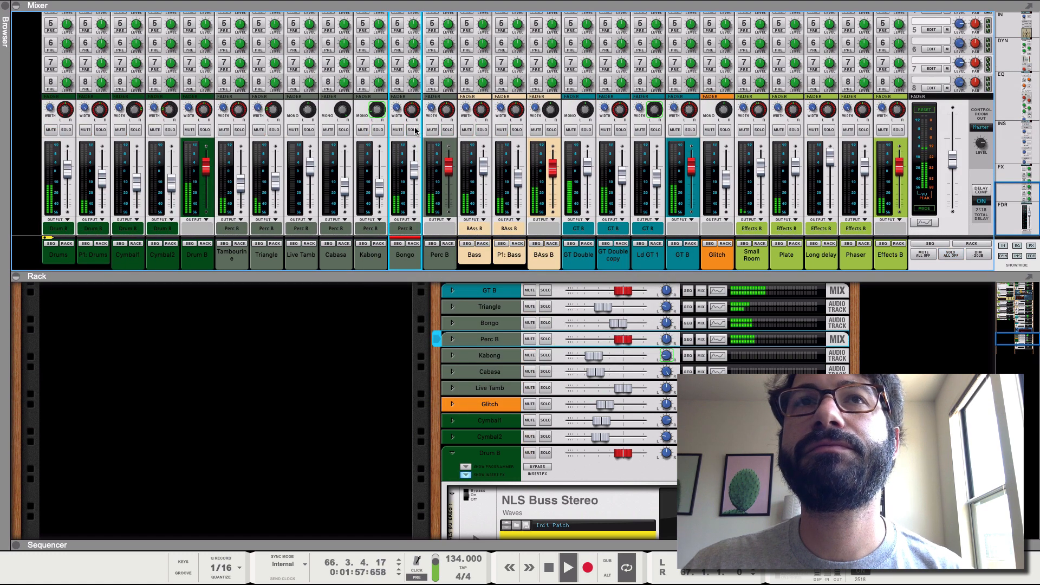
drag(414, 177, 414, 185)
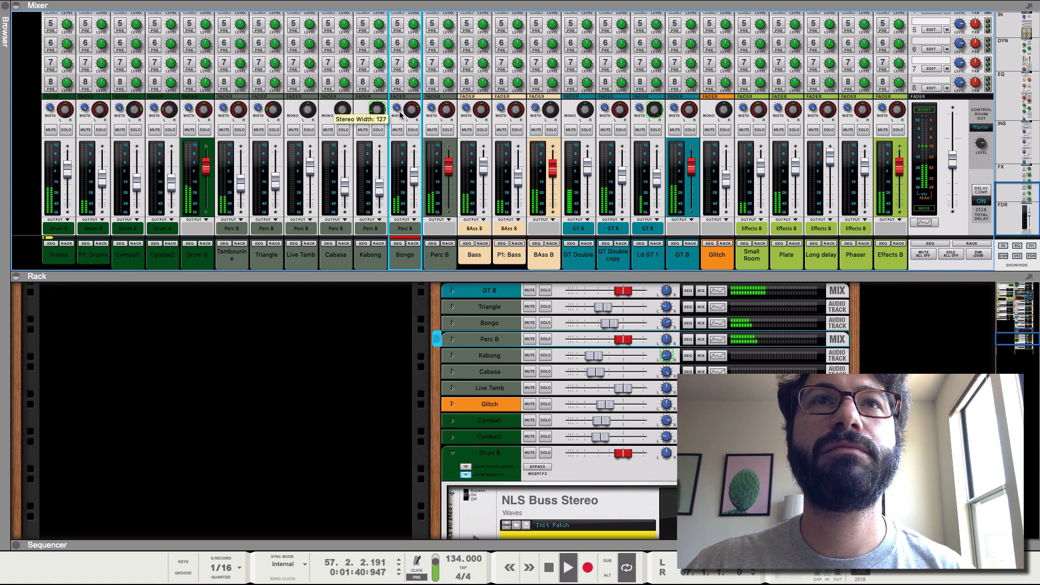
- Turn on Tambourine's EQ and cut its high-frequency shelf to about -6.98 dB at 6.21 kHz
scroll(239, 108, up, 1)
scroll(238, 108, up, 8)
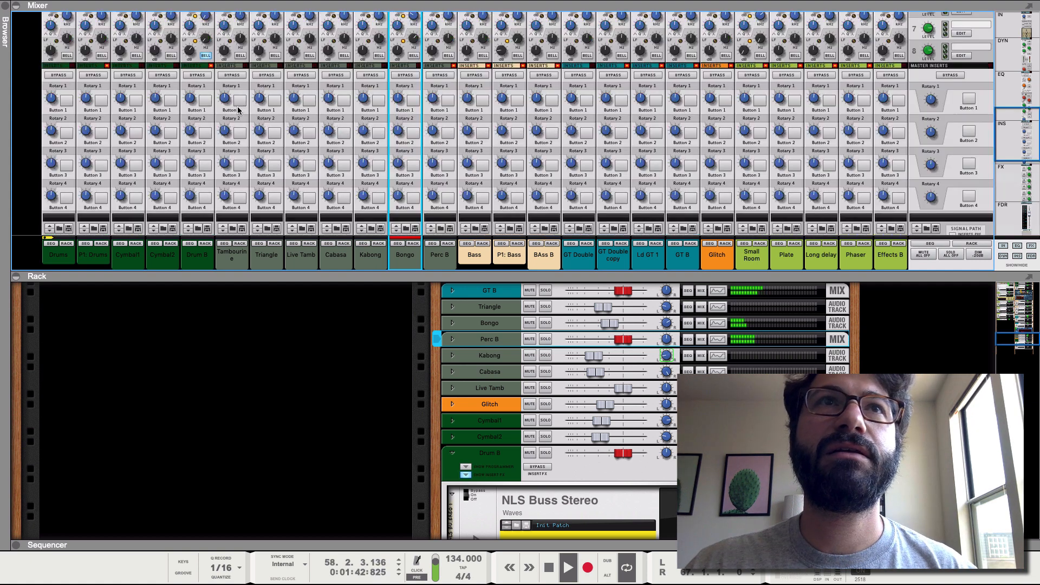
scroll(233, 61, up, 1)
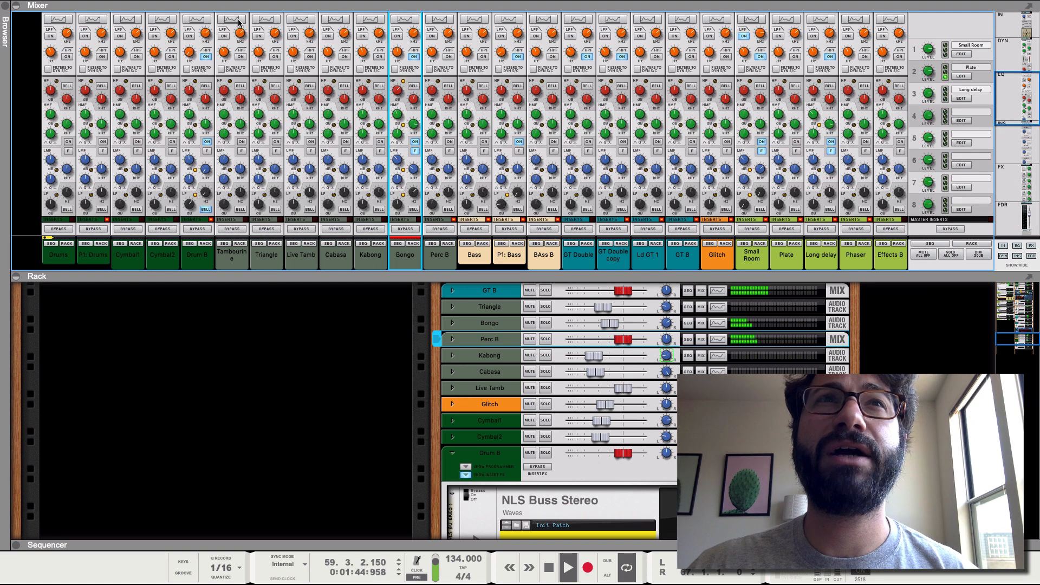
click(232, 20)
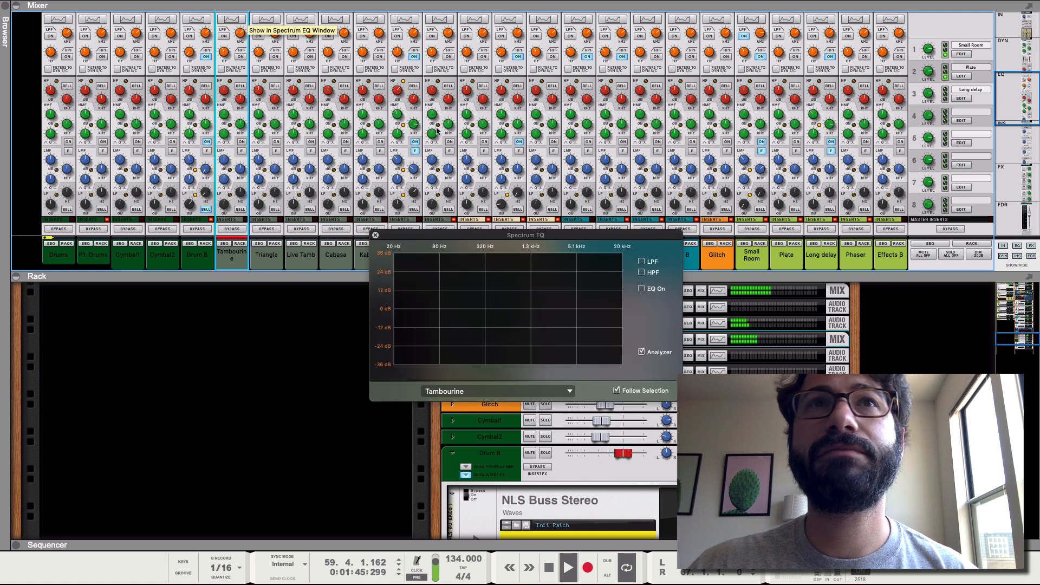
click(641, 288)
drag(584, 310, 583, 319)
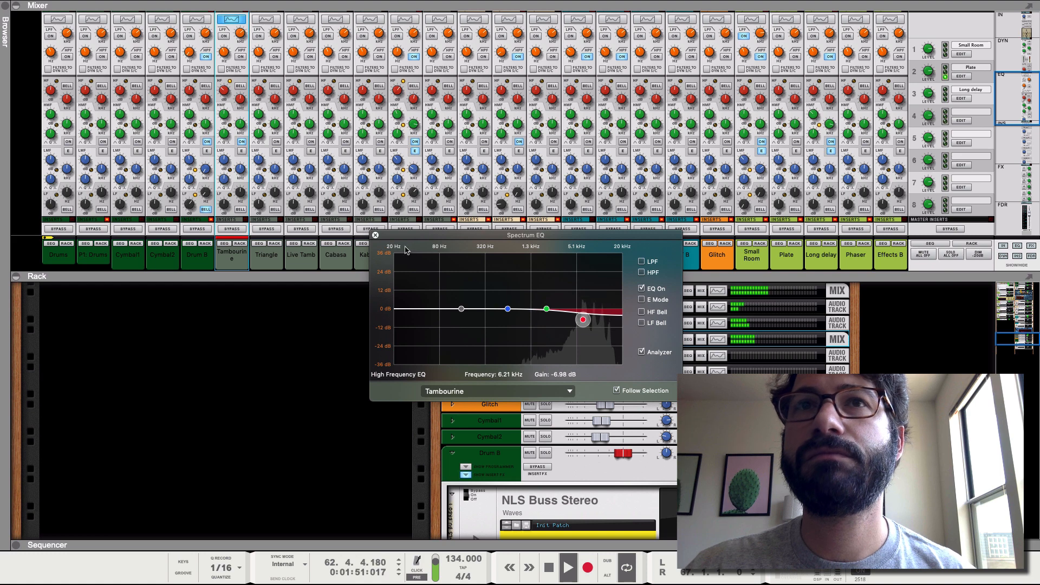
click(375, 235)
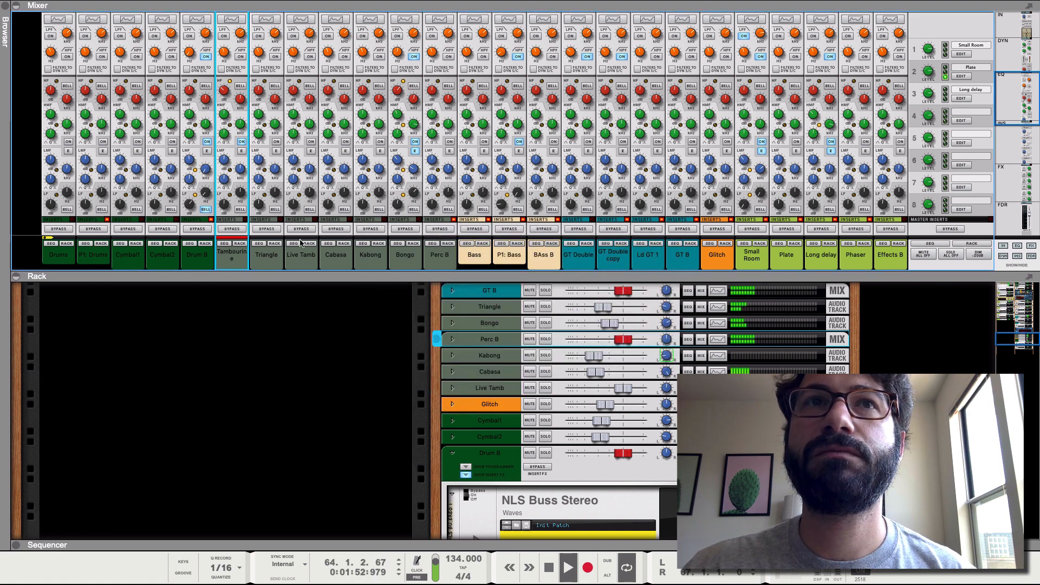
- Enable Triangle's high-pass filter in the Spectrum EQ and set it to about 241.3 Hz
scroll(312, 201, down, 1)
scroll(259, 112, up, 5)
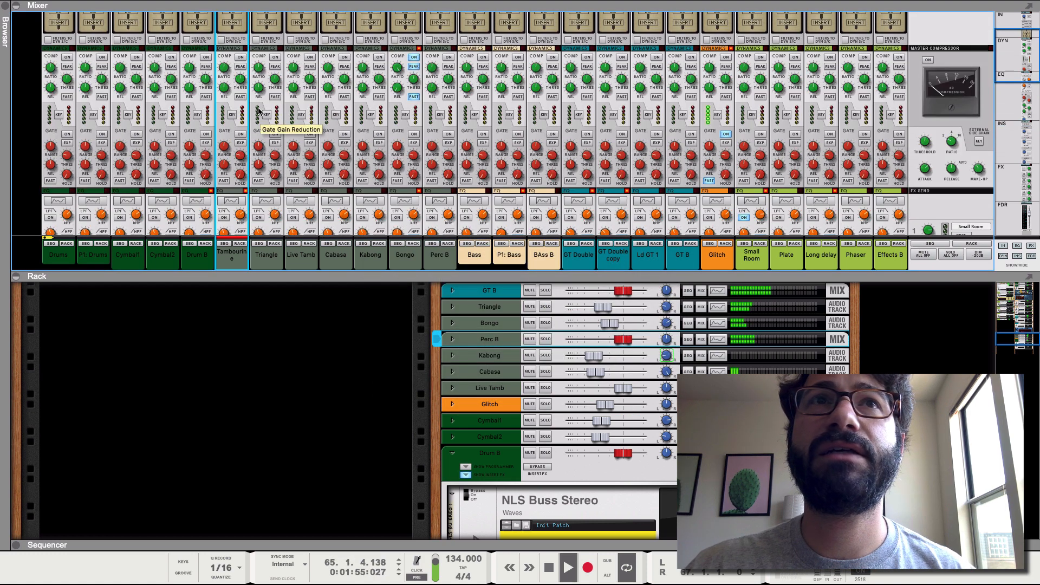
click(266, 201)
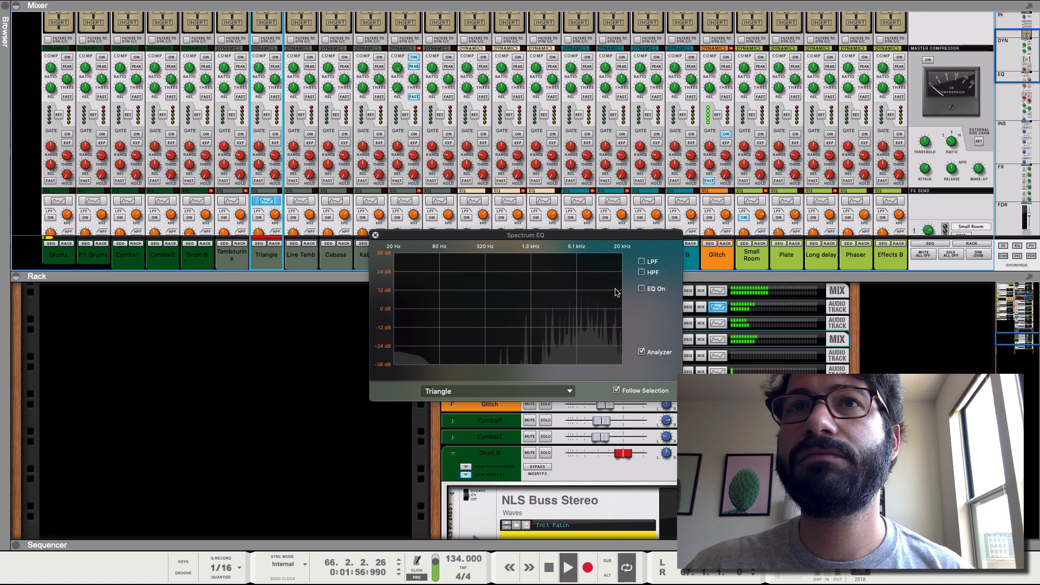
click(642, 273)
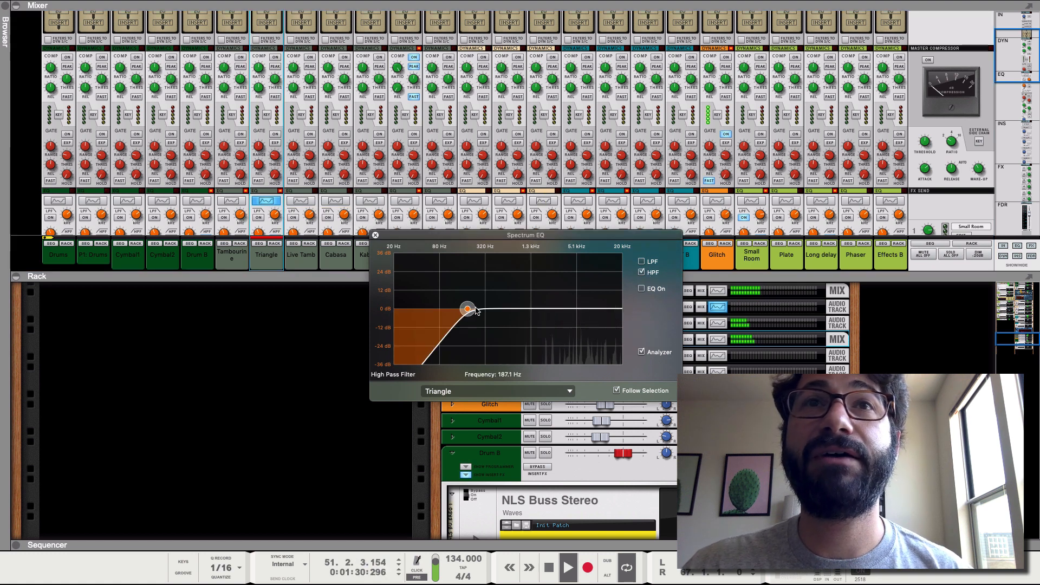
drag(467, 309, 476, 309)
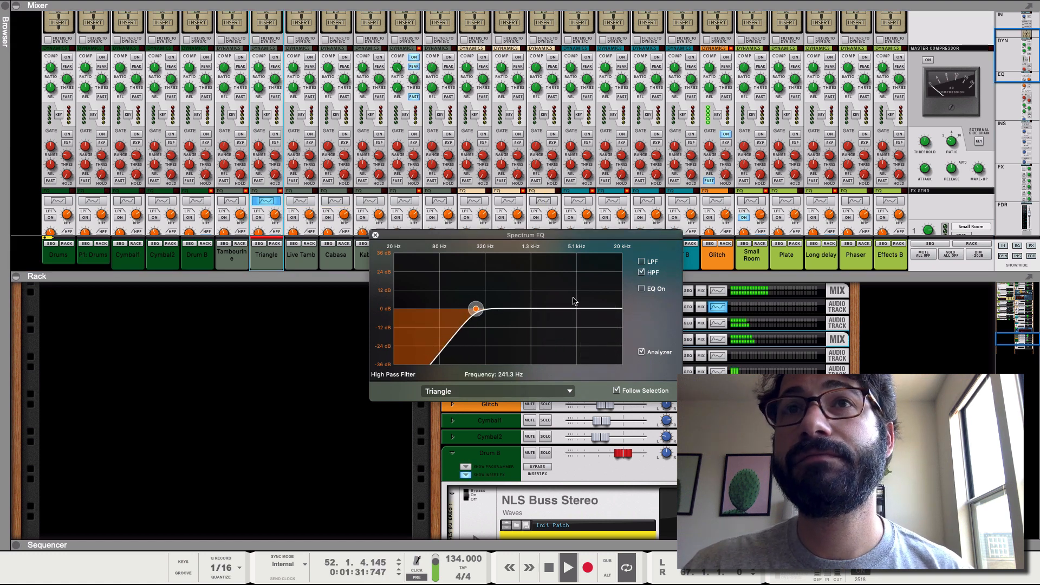
- Turn on Triangle's EQ with HF Bell and cut the high frequencies to about -6.98 dB at 9.99 kHz
click(642, 290)
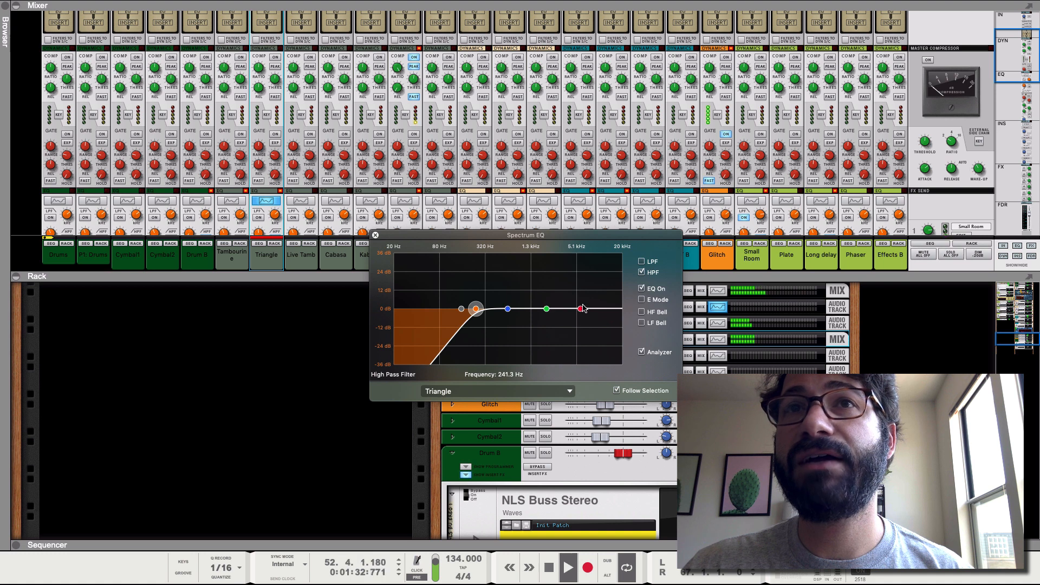
click(642, 315)
mouse_move(583, 311)
mouse_down()
mouse_move(606, 314)
mouse_move(598, 321)
mouse_up()
click(375, 235)
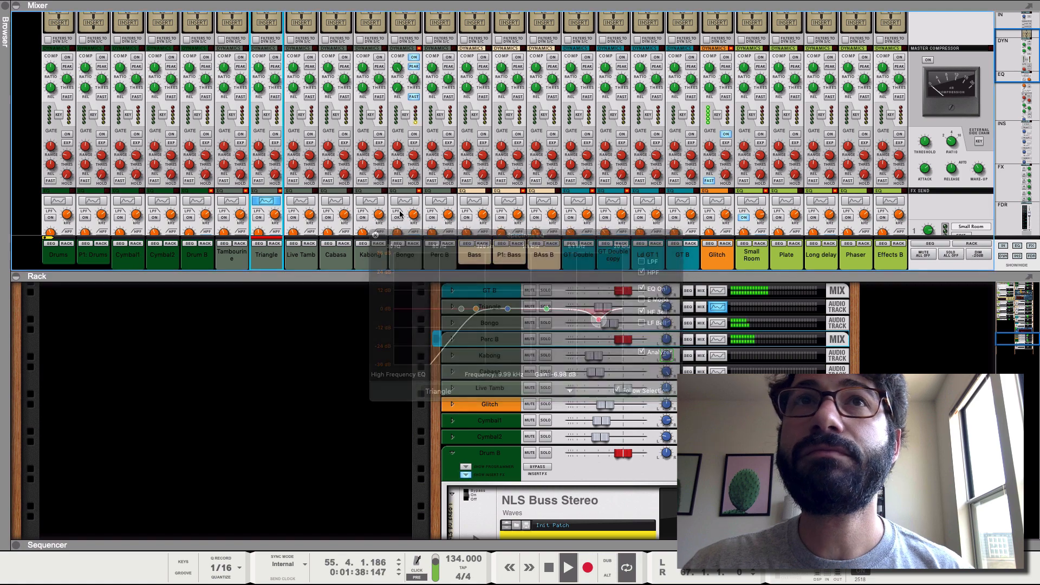
- Turn on BAss B's EQ, cut its low-frequency shelf to about -12.38 dB at 40 Hz, and move the low-mid band lower with a slight boost
scroll(447, 260, down, 1)
scroll(447, 260, down, 5)
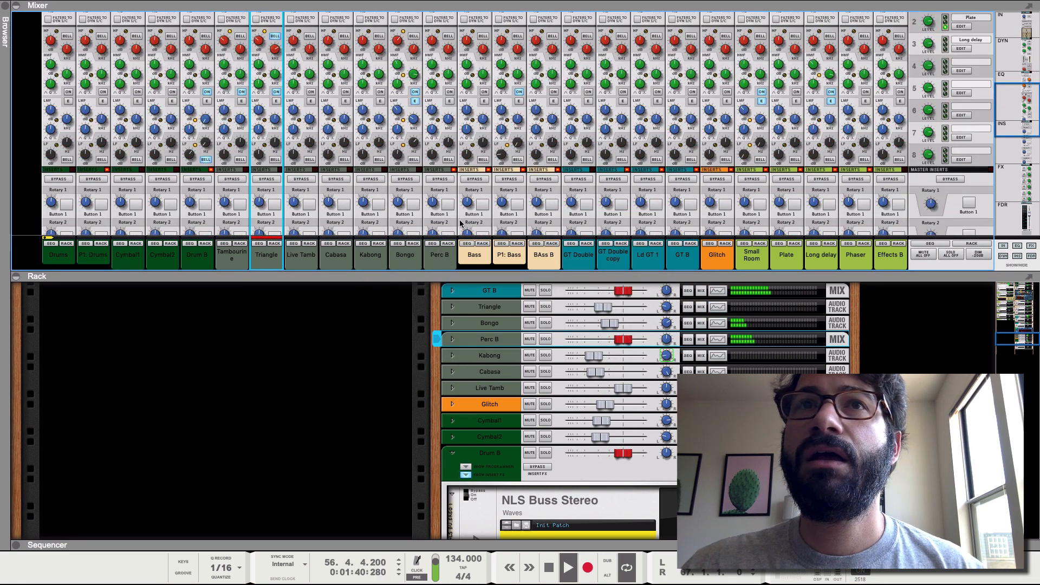
scroll(544, 130, up, 5)
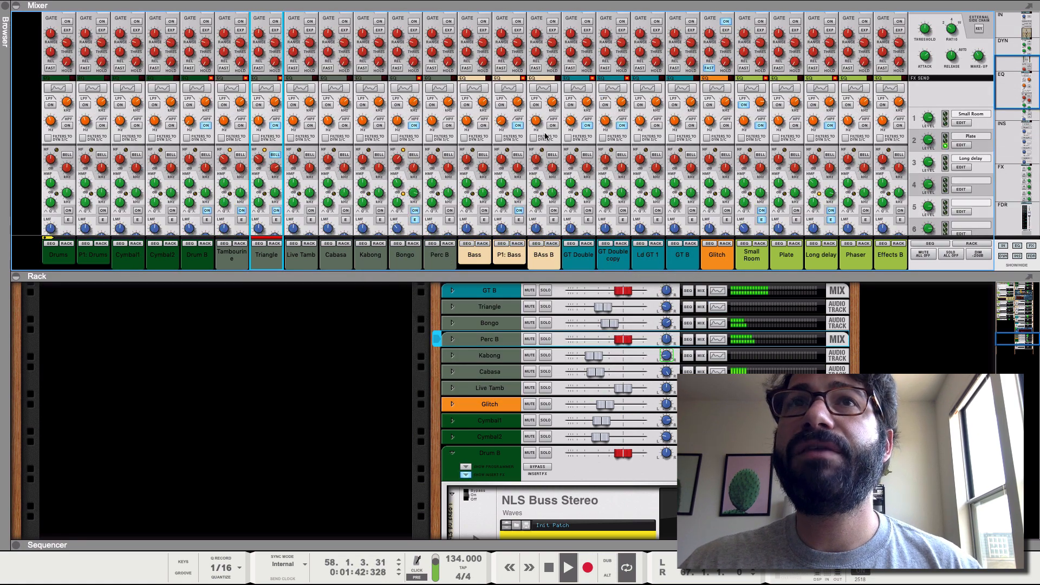
click(544, 89)
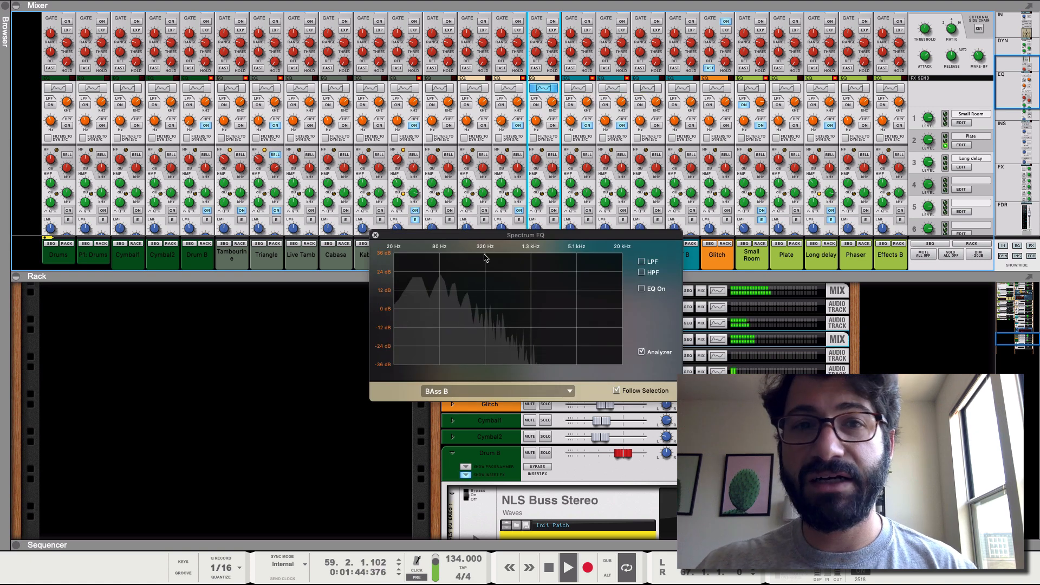
click(642, 290)
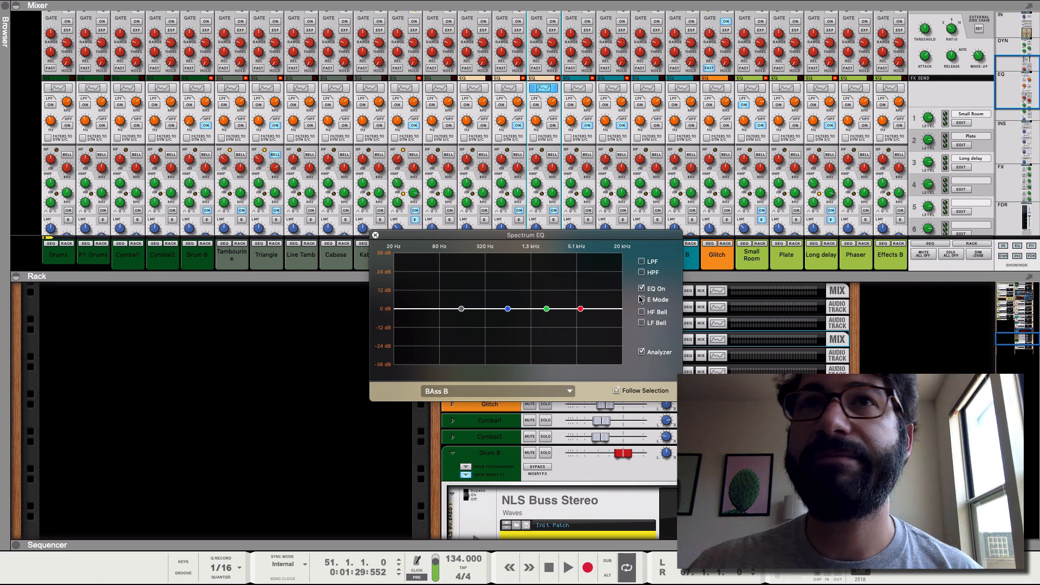
key(space)
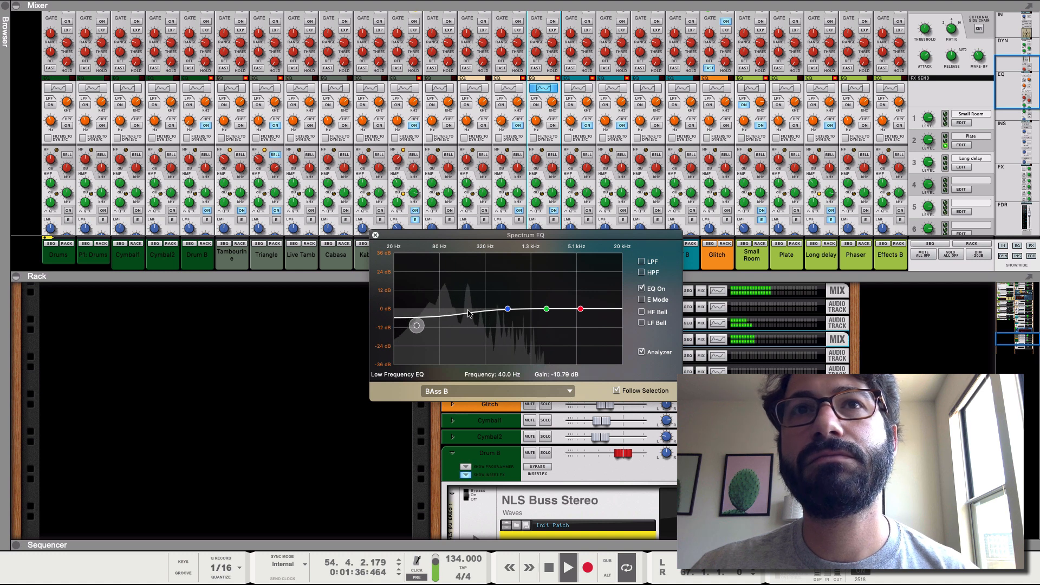
drag(510, 312, 452, 308)
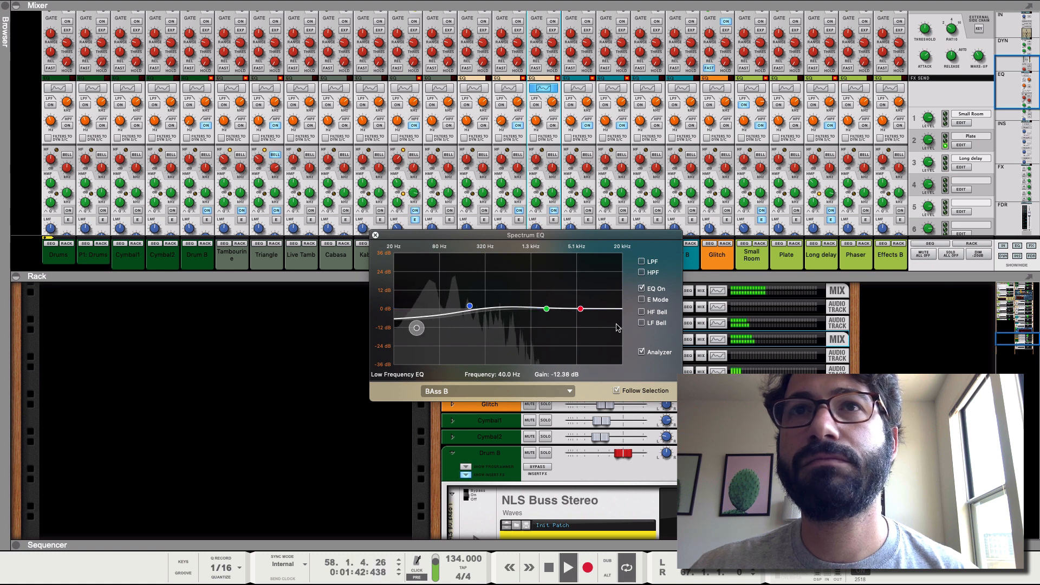
- Enable E Mode on BAss B's EQ, sweep the low-mid band, and cut it about -3.49 dB at 250.1 Hz with Q 2.50
click(642, 300)
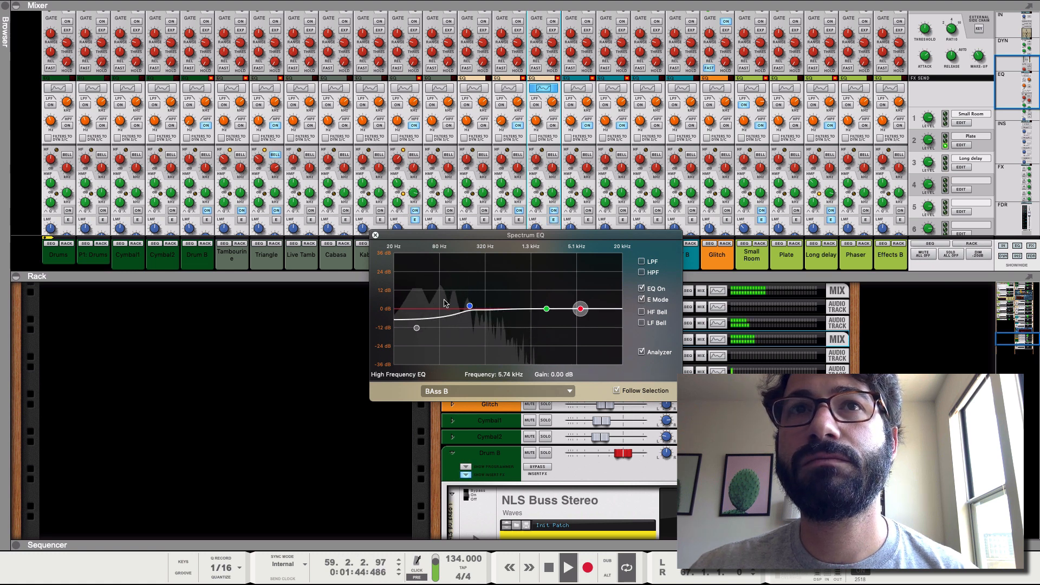
drag(470, 306, 469, 310)
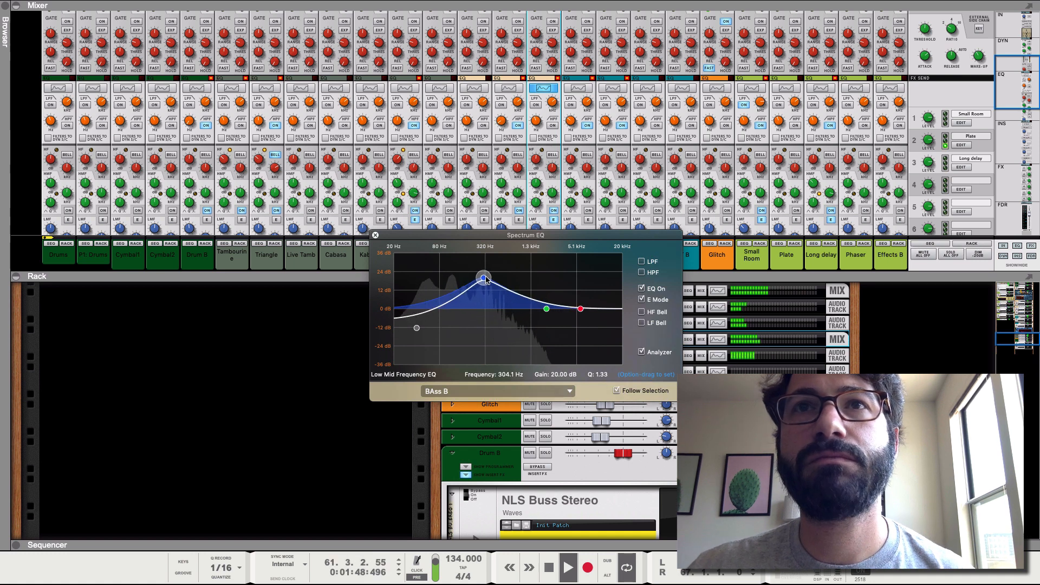
drag(484, 289, 484, 309)
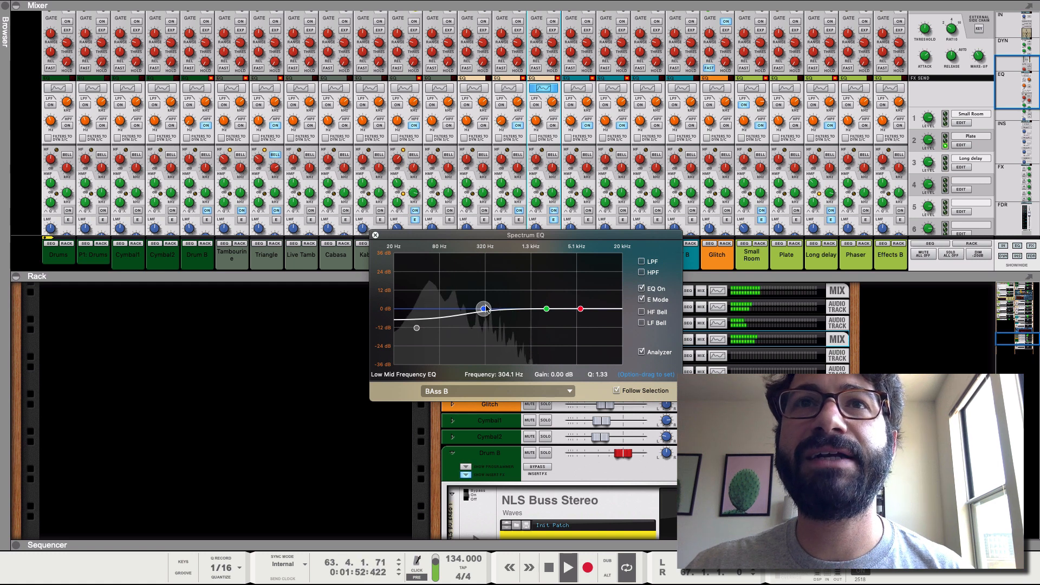
drag(483, 308, 475, 279)
drag(475, 239, 479, 181)
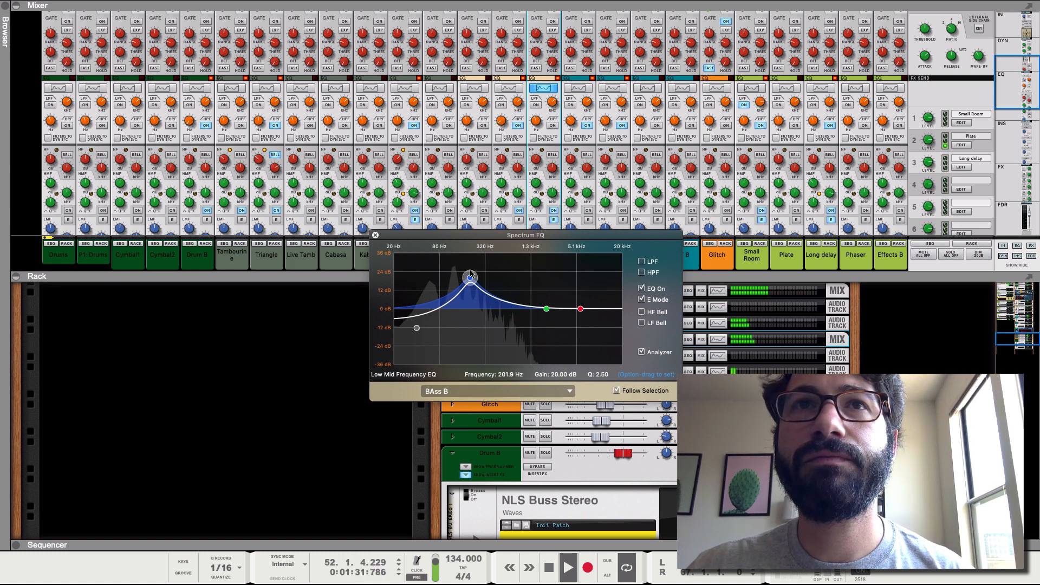
drag(479, 277, 491, 274)
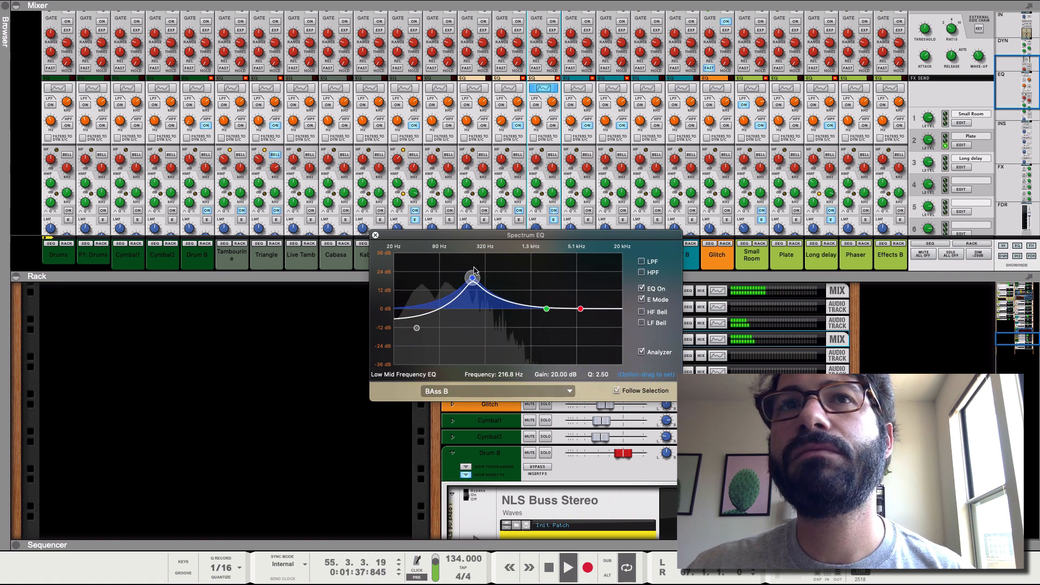
key(space)
drag(476, 273, 479, 307)
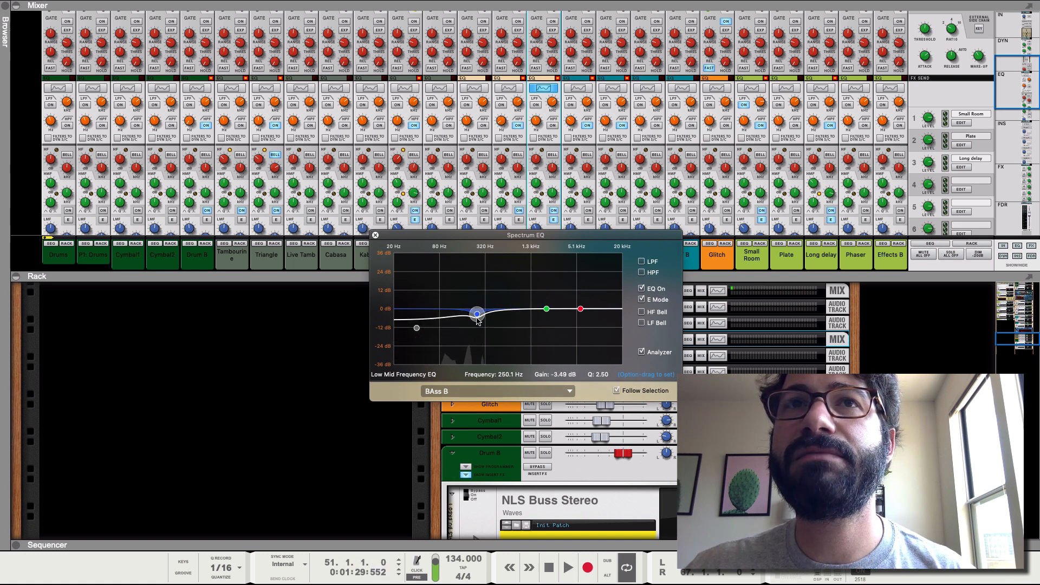
- Enable BAss B's high-pass filter at about 34.5 Hz and ease the low-frequency shelf cut to about -6 dB
click(416, 328)
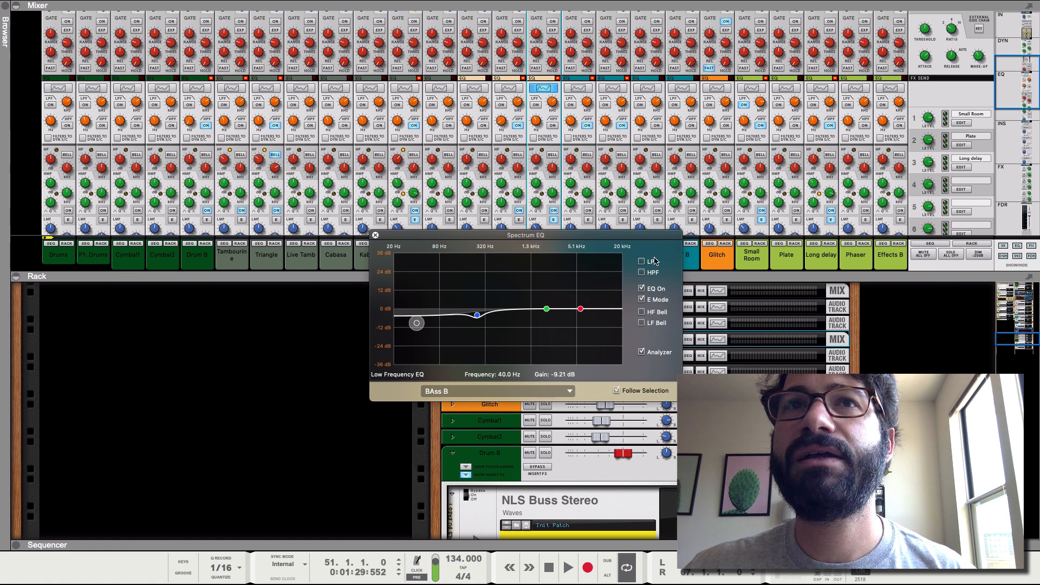
click(641, 272)
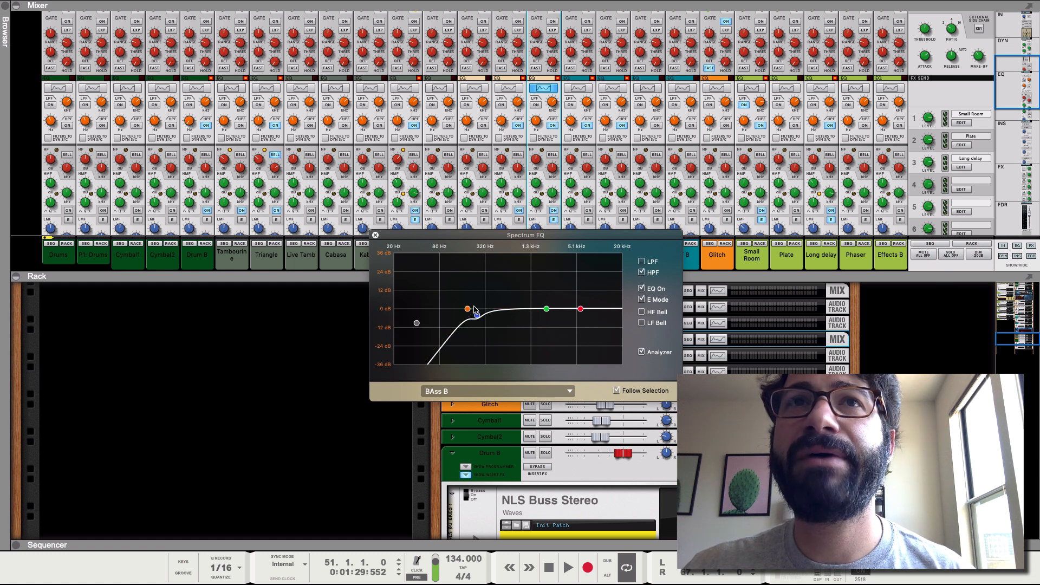
drag(470, 305, 414, 311)
key(space)
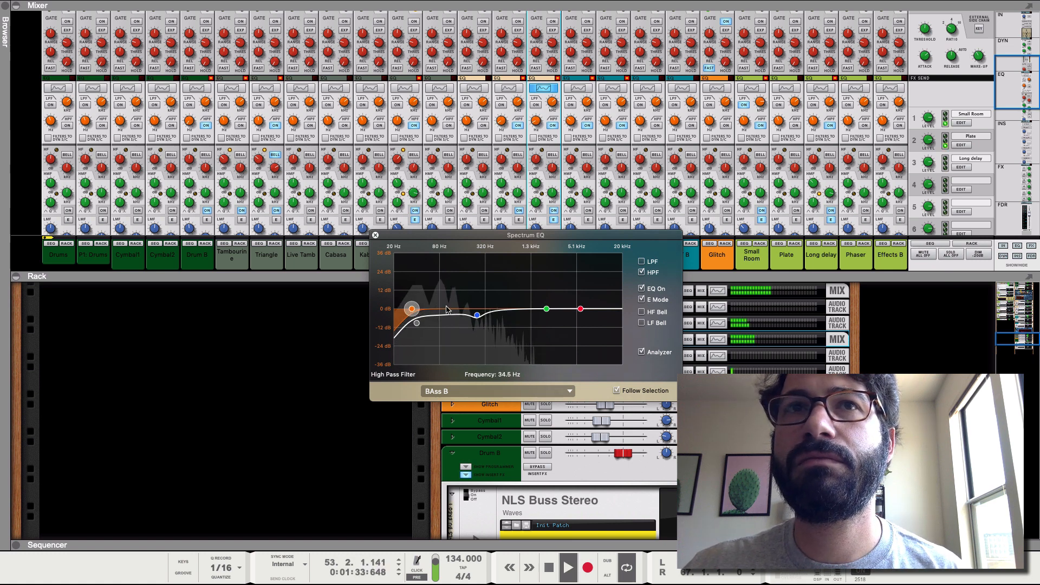
drag(411, 310, 443, 311)
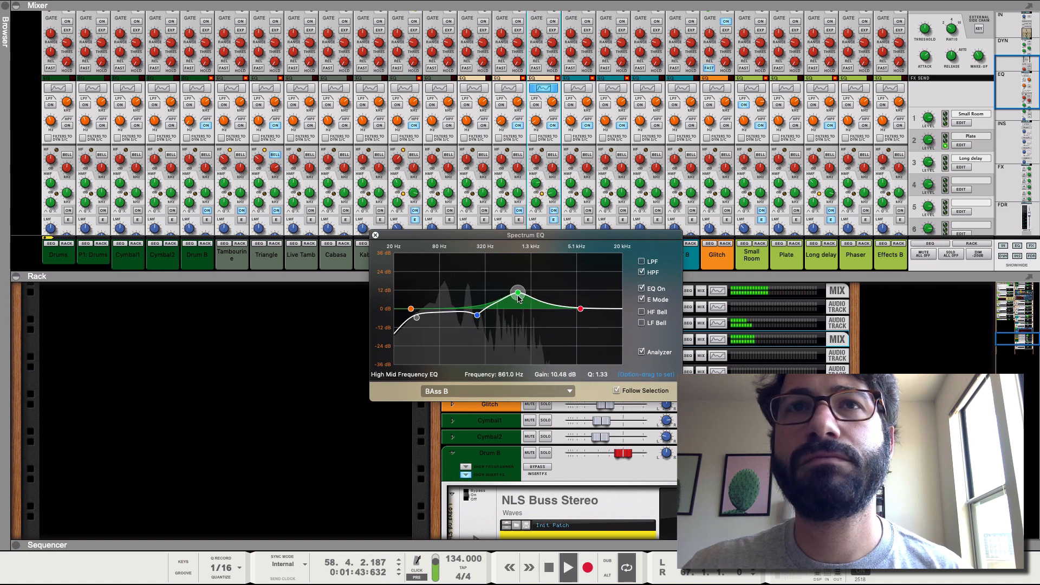
- Boost BAss B's high-mid band about 3.81 dB at 765.2 Hz with Q 2.50 and cut its high shelf to about -13.97 dB at 22 kHz
drag(518, 296, 515, 217)
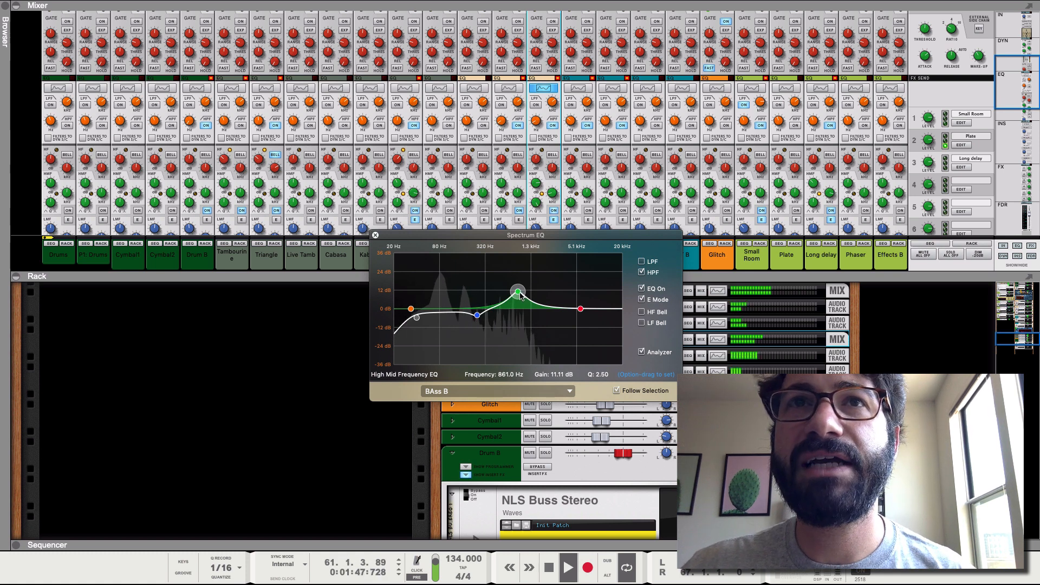
drag(507, 302, 515, 307)
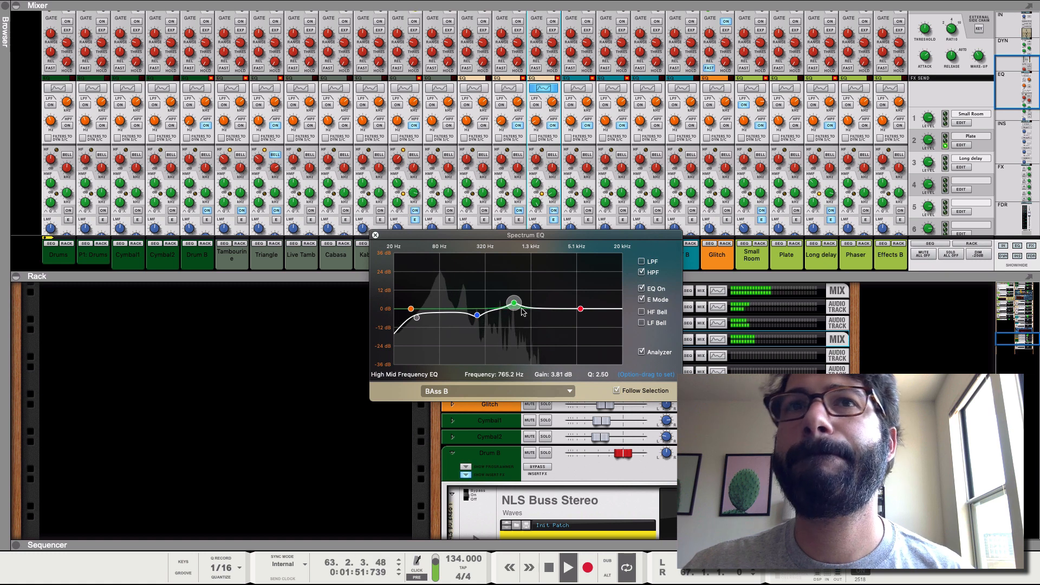
drag(580, 309, 626, 336)
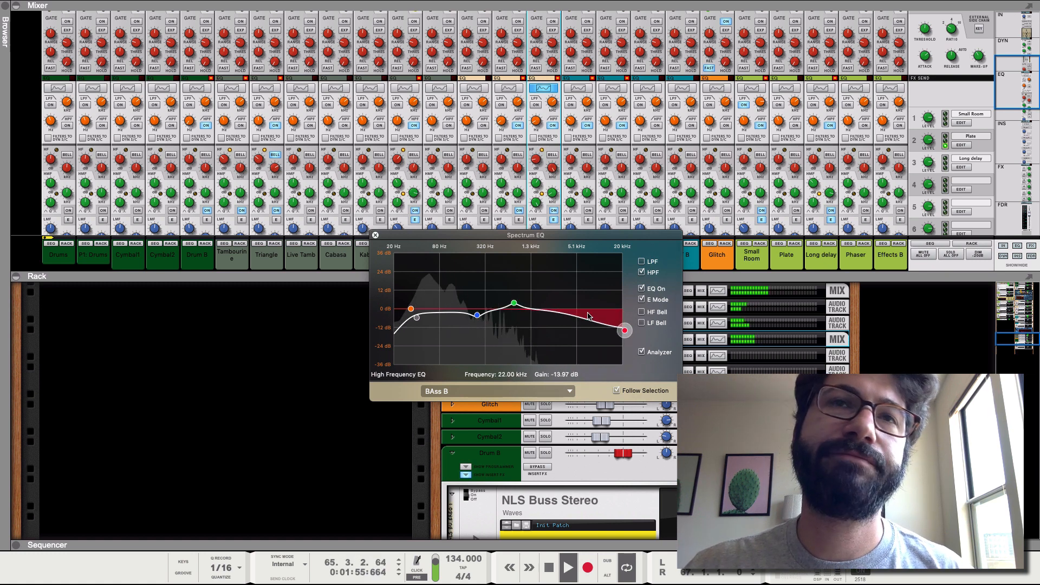
click(375, 236)
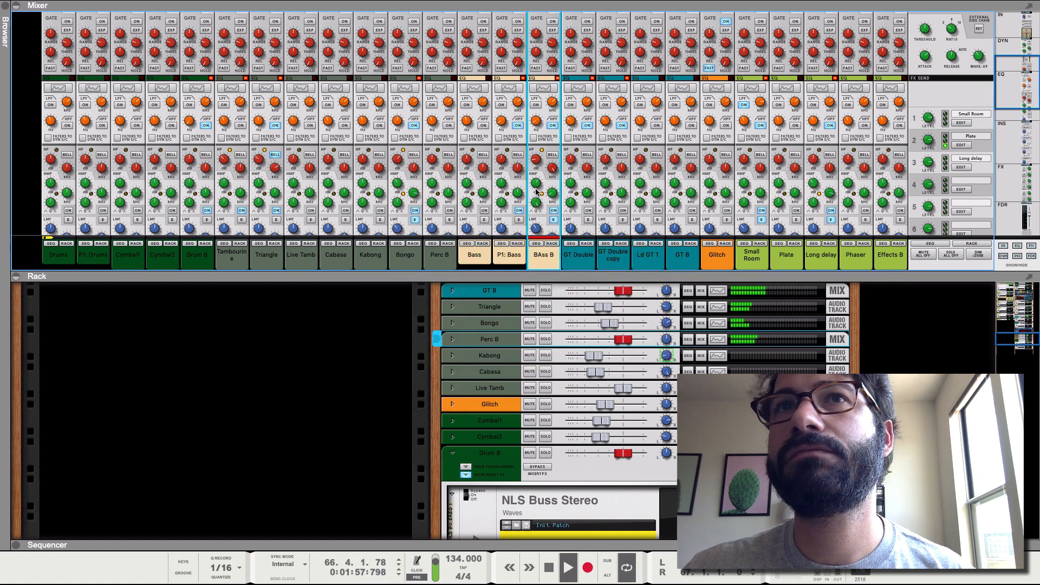
- Solo the GT B bus to hear the guitars on their own
scroll(537, 191, down, 10)
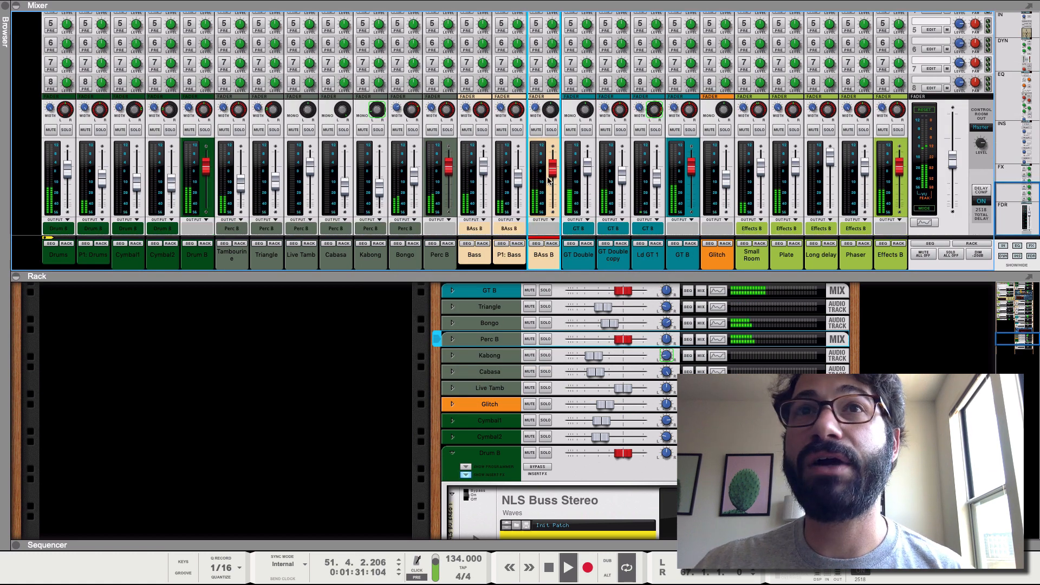
click(691, 131)
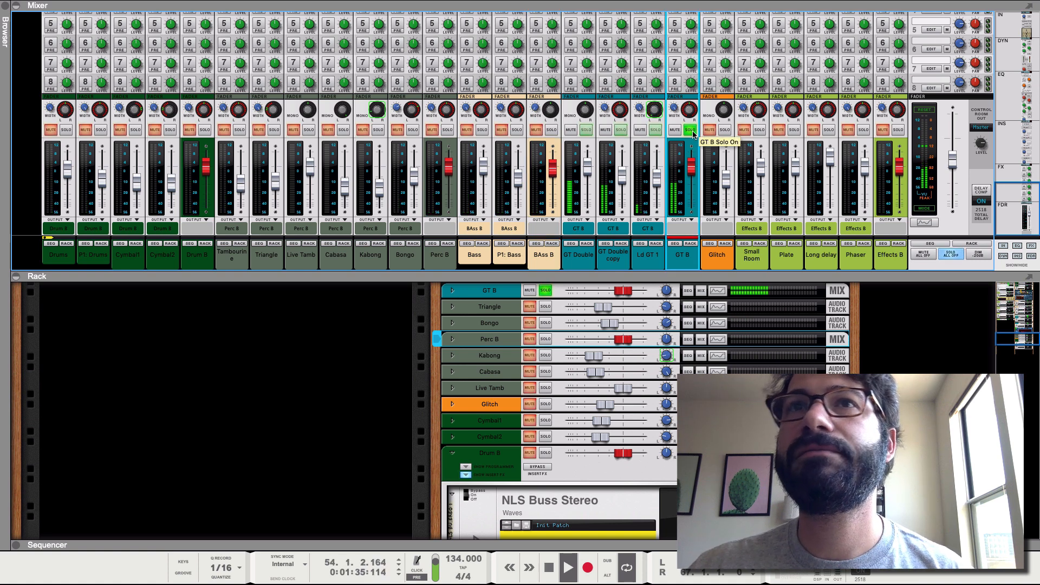
scroll(672, 127, up, 3)
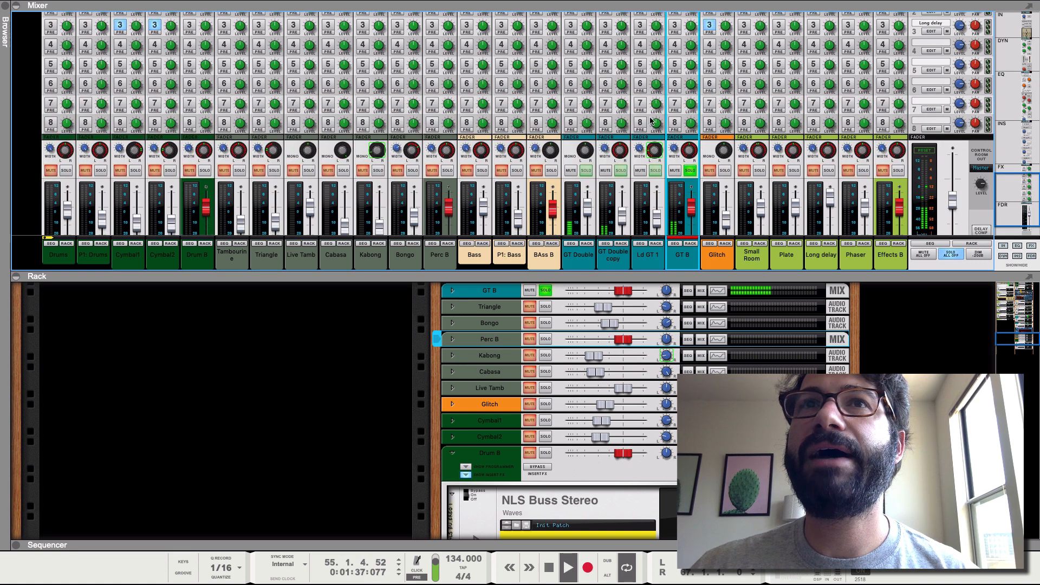
scroll(585, 162, down, 2)
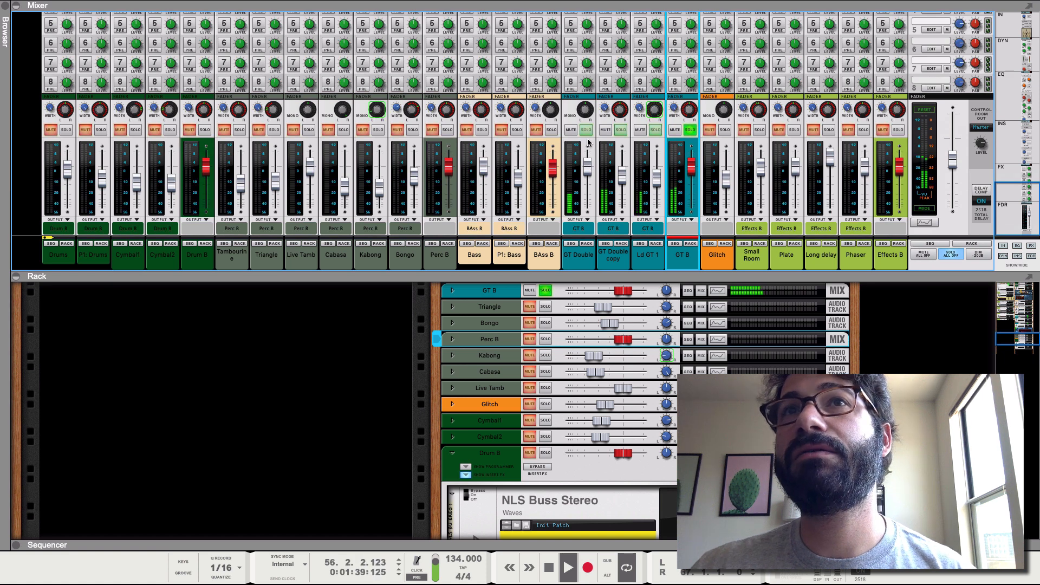
- Compare GT Double and GT Double copy by soloing them in turn, and clear the solos including GT B's
click(586, 130)
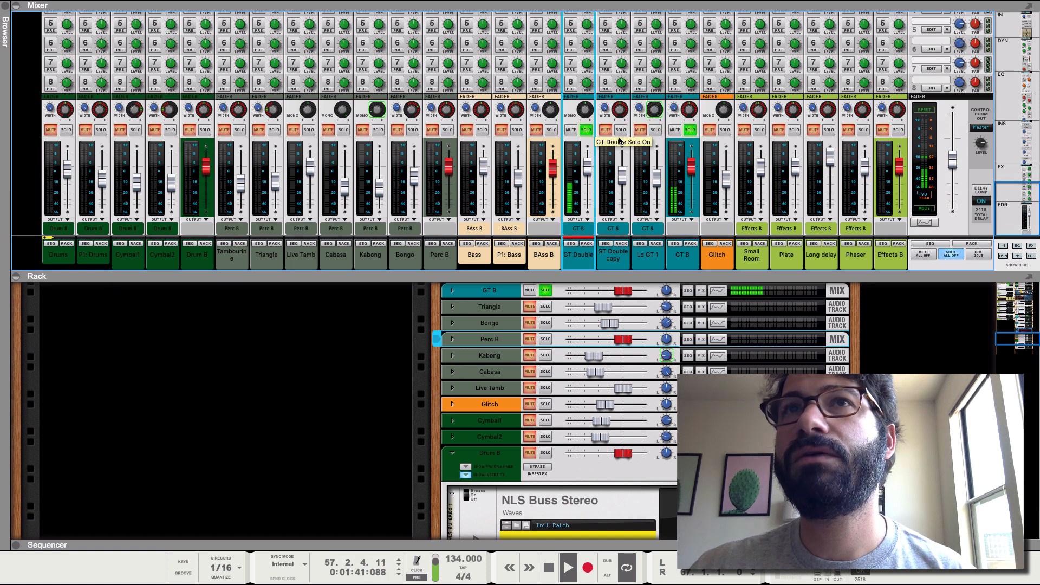
click(620, 130)
click(586, 130)
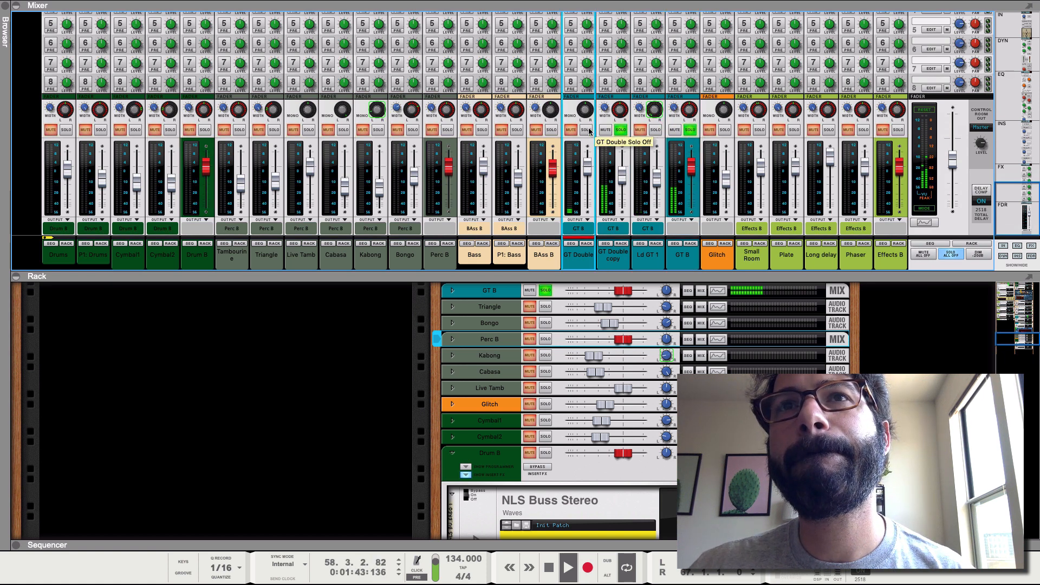
click(586, 130)
click(620, 130)
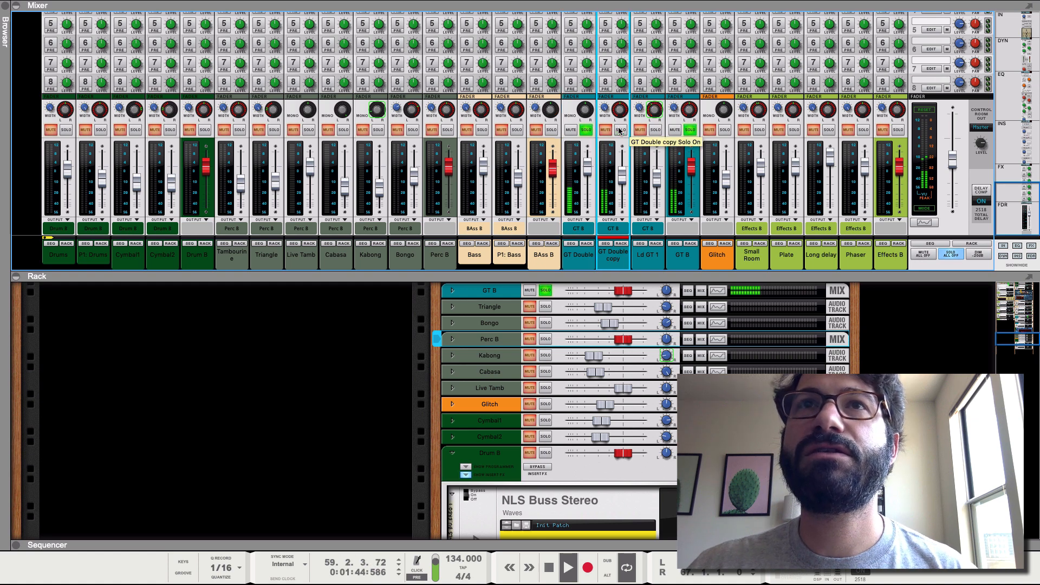
scroll(682, 157, up, 1)
click(691, 143)
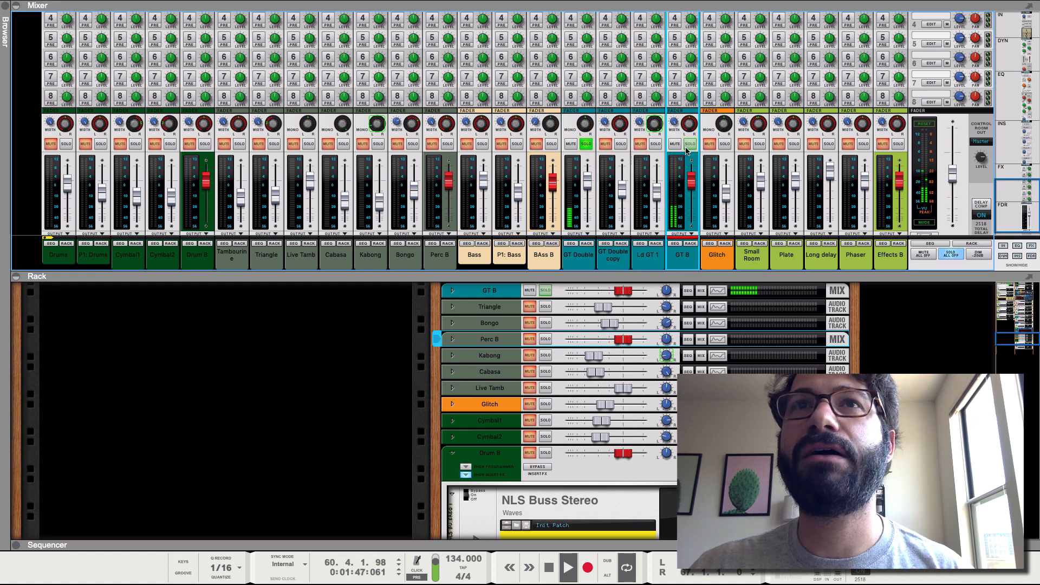
click(586, 144)
- Turn on GT Double's EQ with E Mode in the Spectrum EQ and cut its low-frequency shelf to about -12 dB
scroll(587, 143, up, 5)
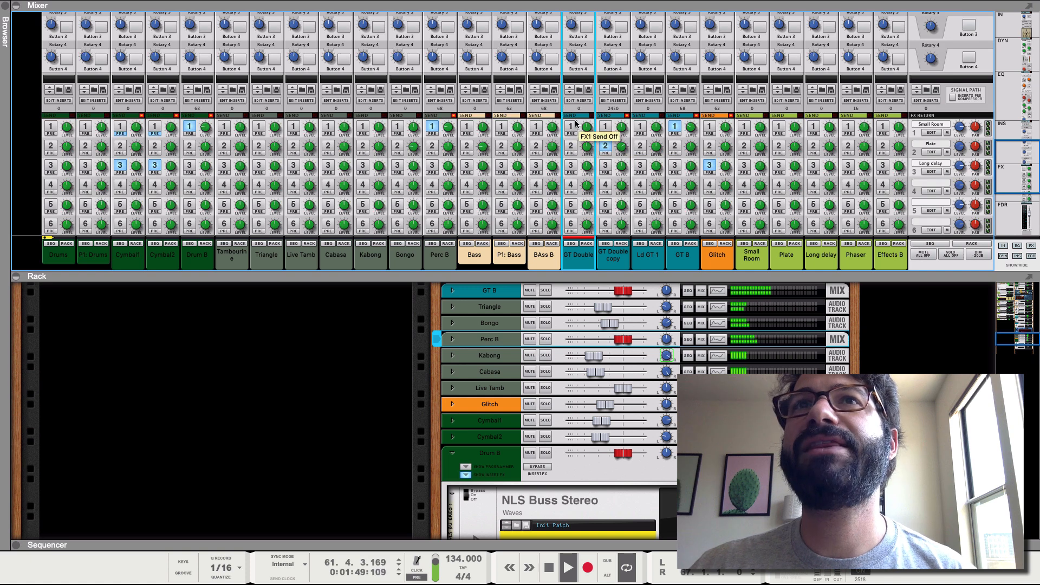
scroll(580, 130, up, 6)
scroll(576, 123, up, 5)
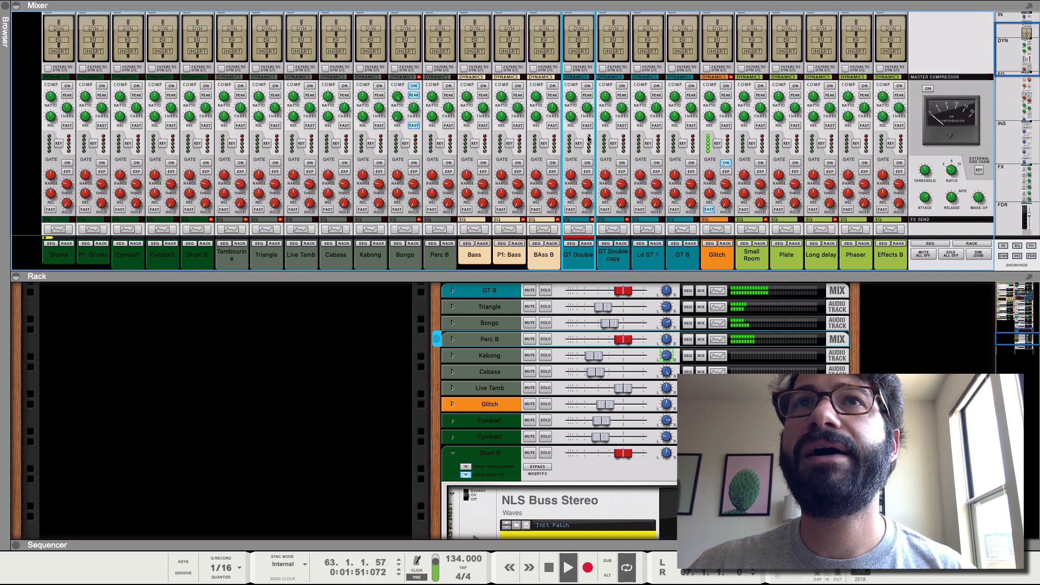
scroll(577, 138, up, 4)
click(577, 140)
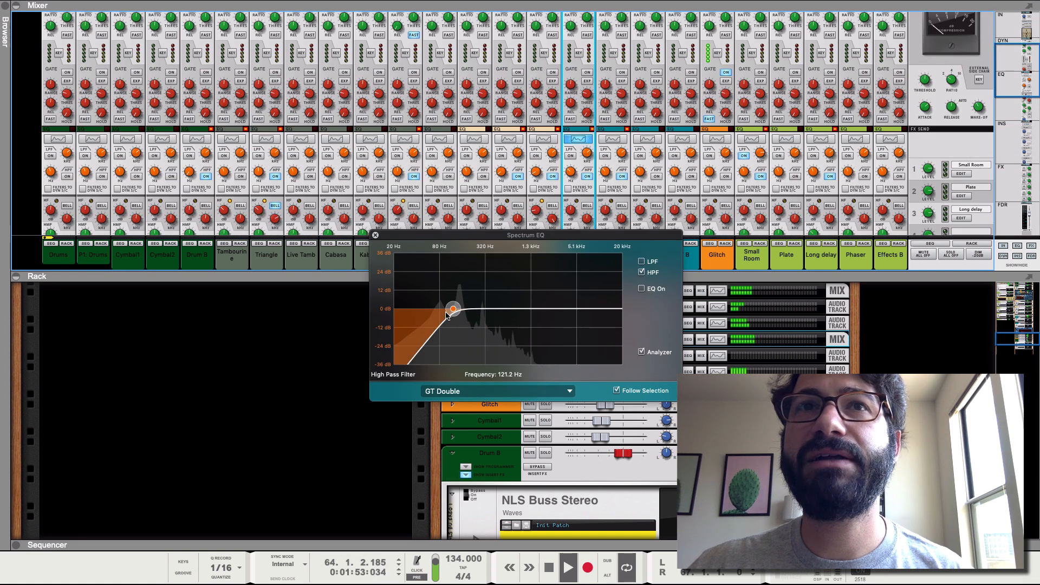
click(642, 289)
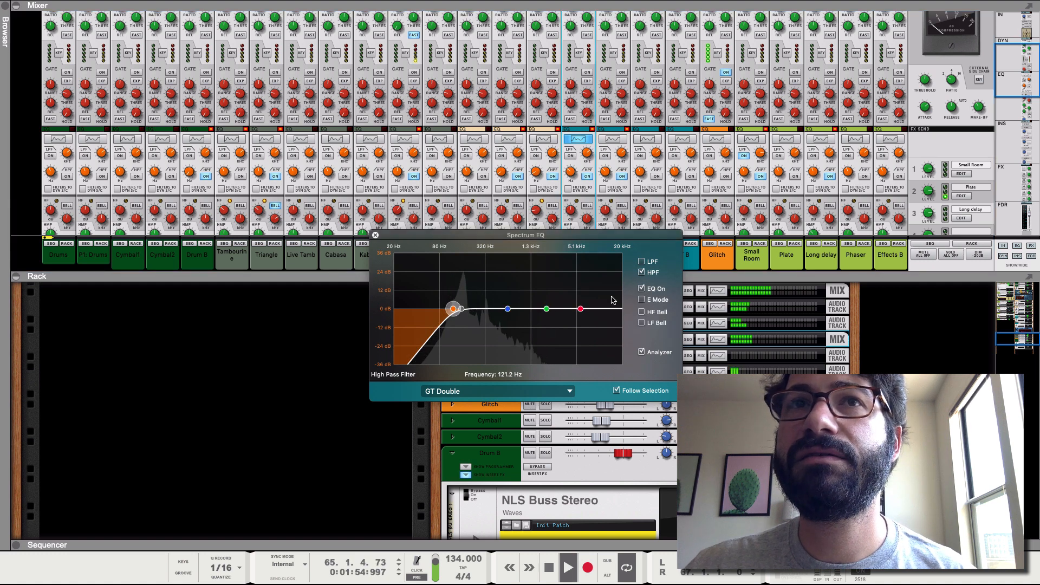
drag(453, 307, 449, 331)
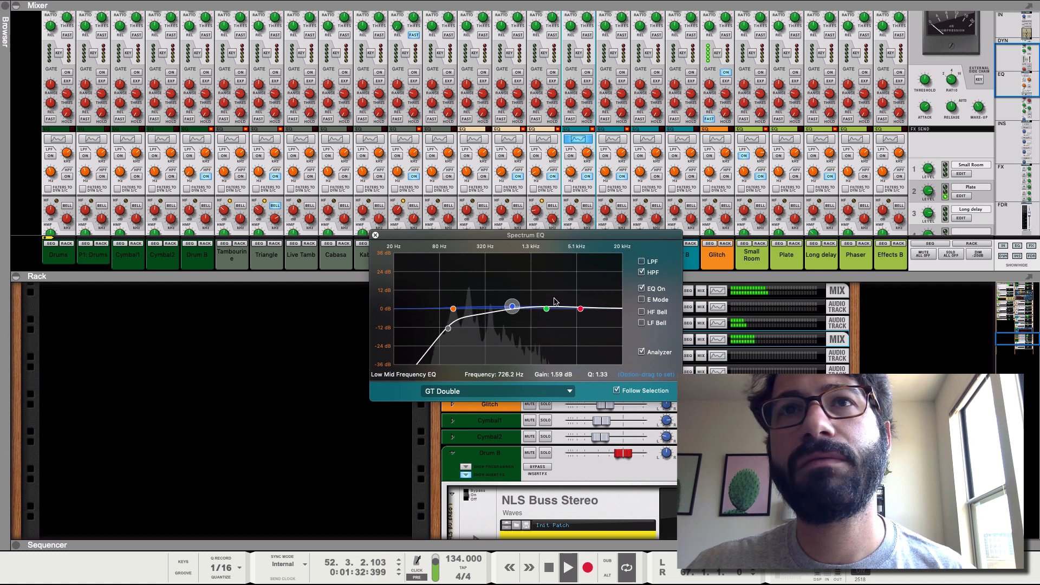
click(642, 300)
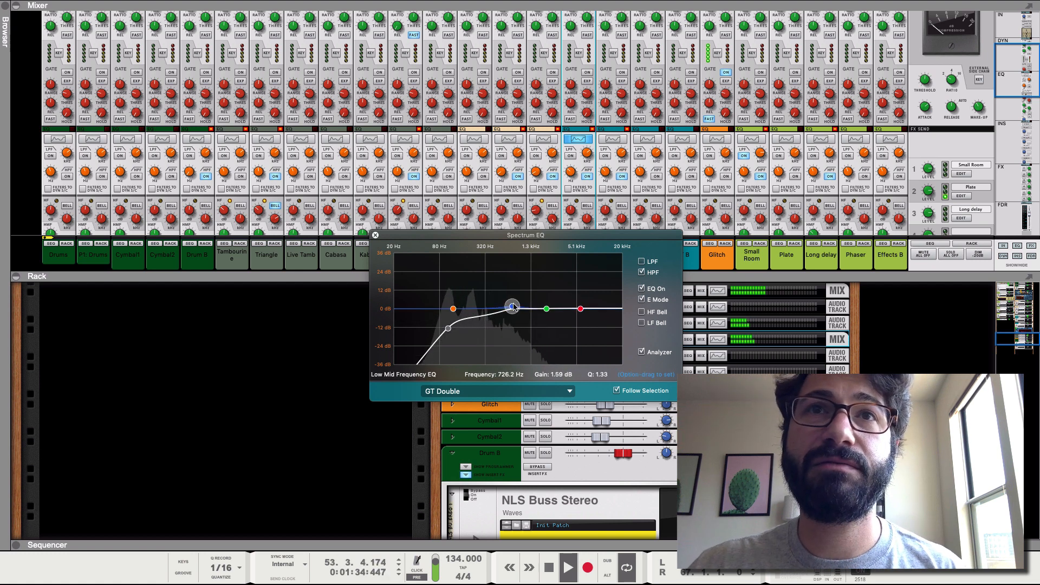
- Sweep GT Double's low-mid band and place it near 320 Hz with a slight boost
drag(499, 294, 550, 323)
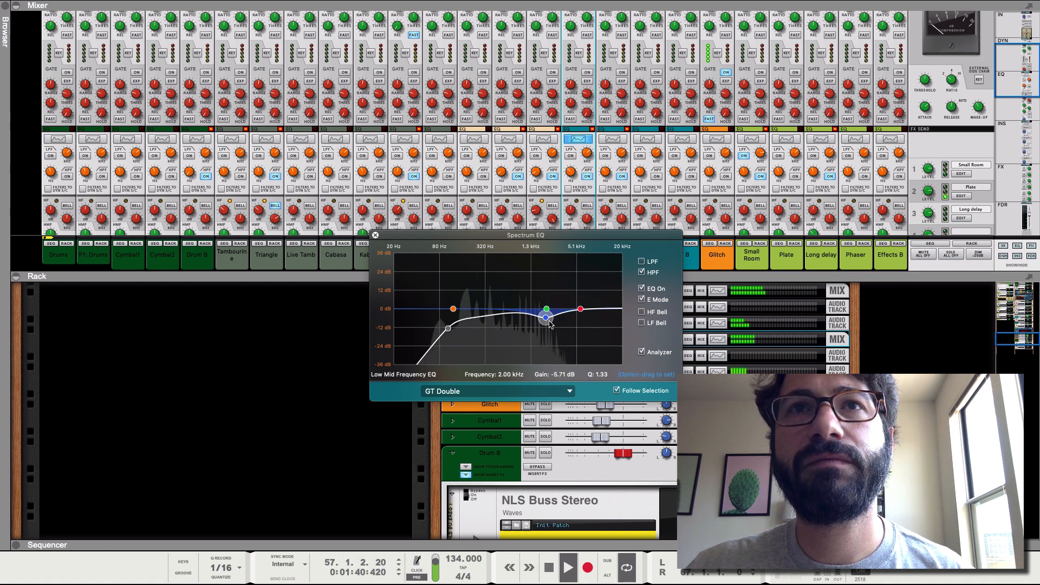
click(453, 309)
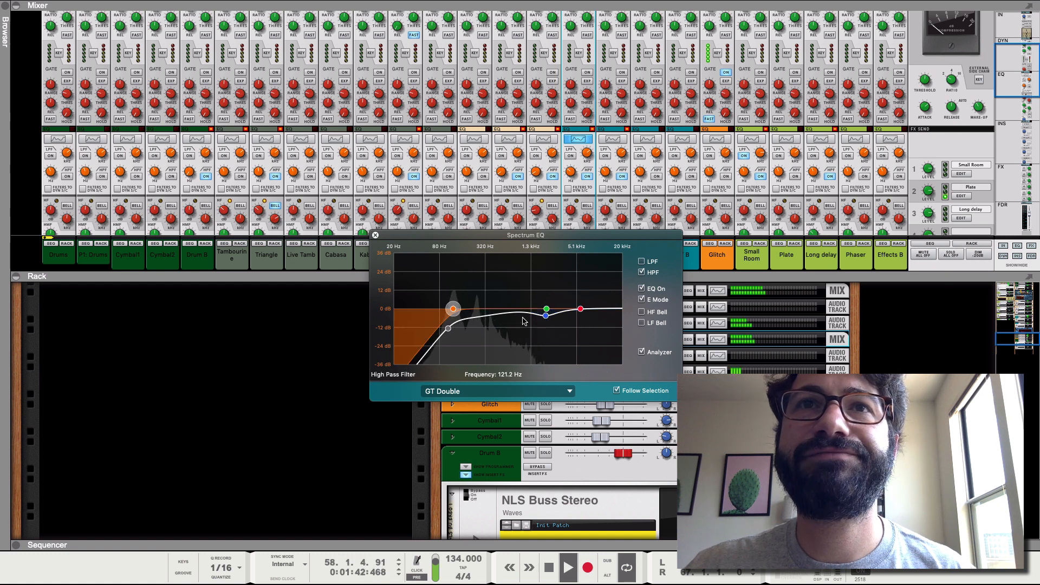
drag(546, 316, 461, 302)
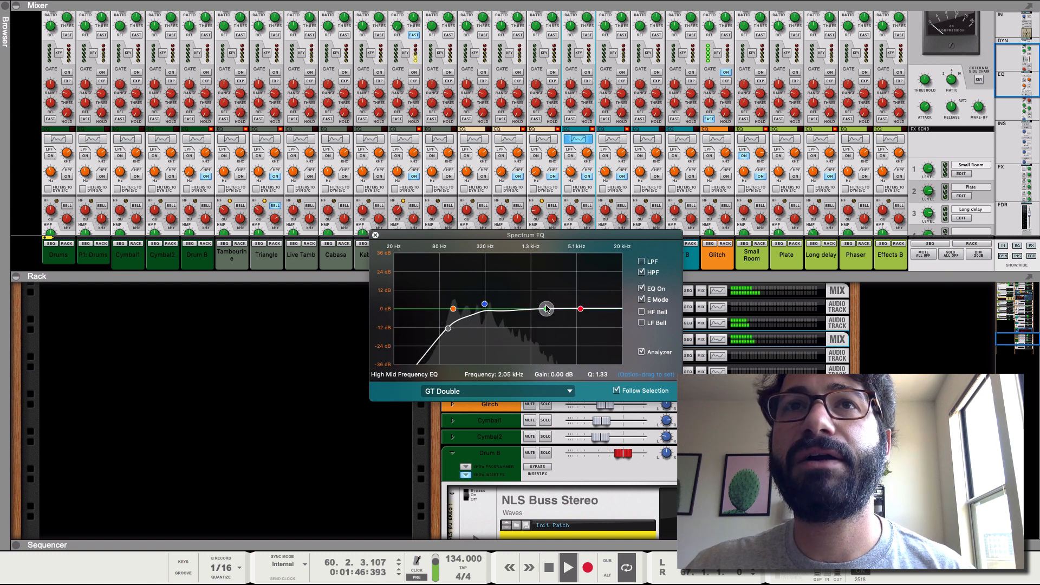
- Cut GT Double's high-mid band slightly at about 1.69 kHz and its high-frequency shelf to about -7.62 dB at 4.18 kHz
drag(546, 309, 540, 310)
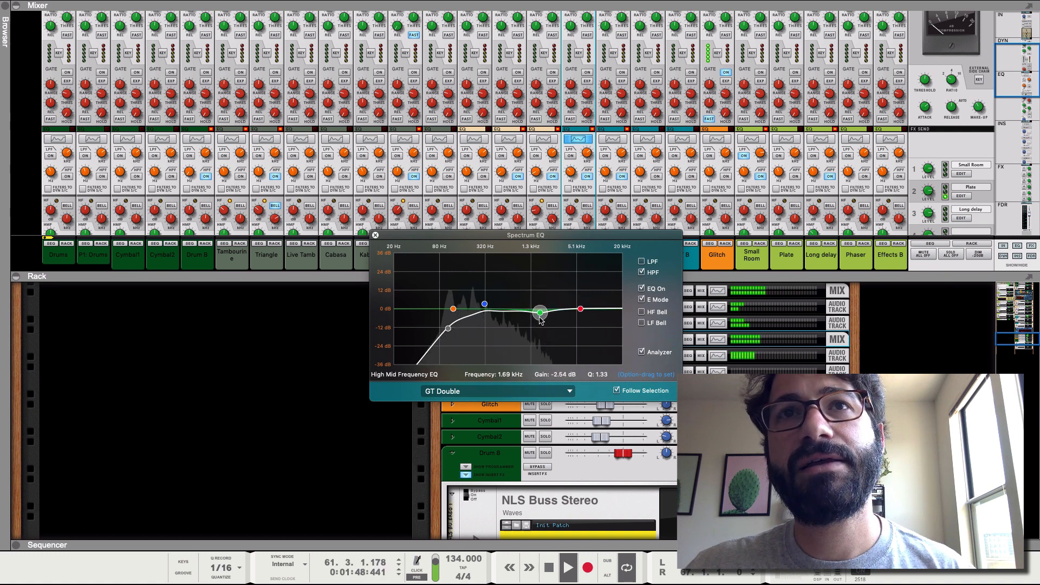
click(580, 308)
drag(580, 309, 570, 321)
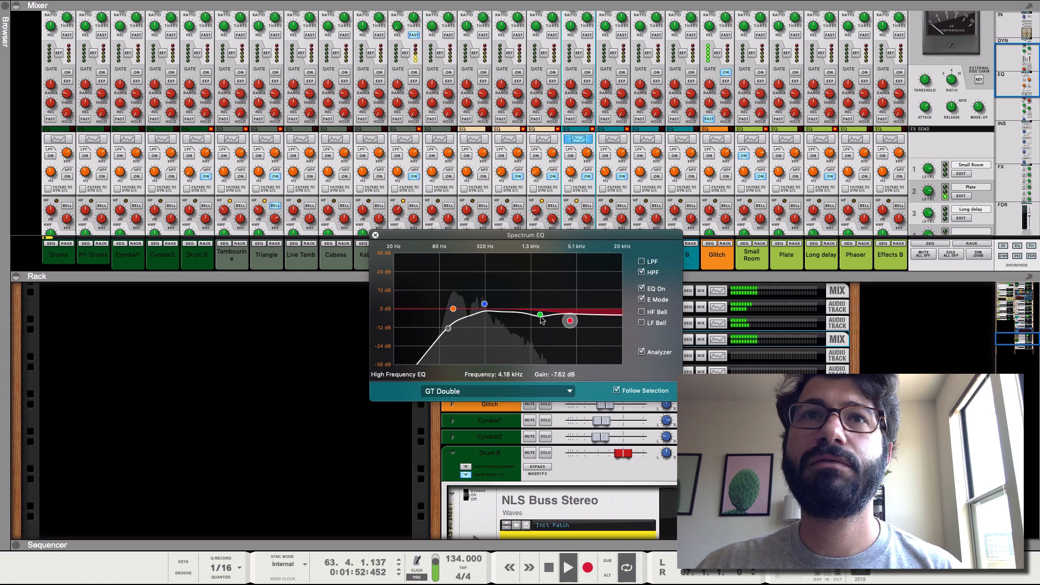
click(375, 235)
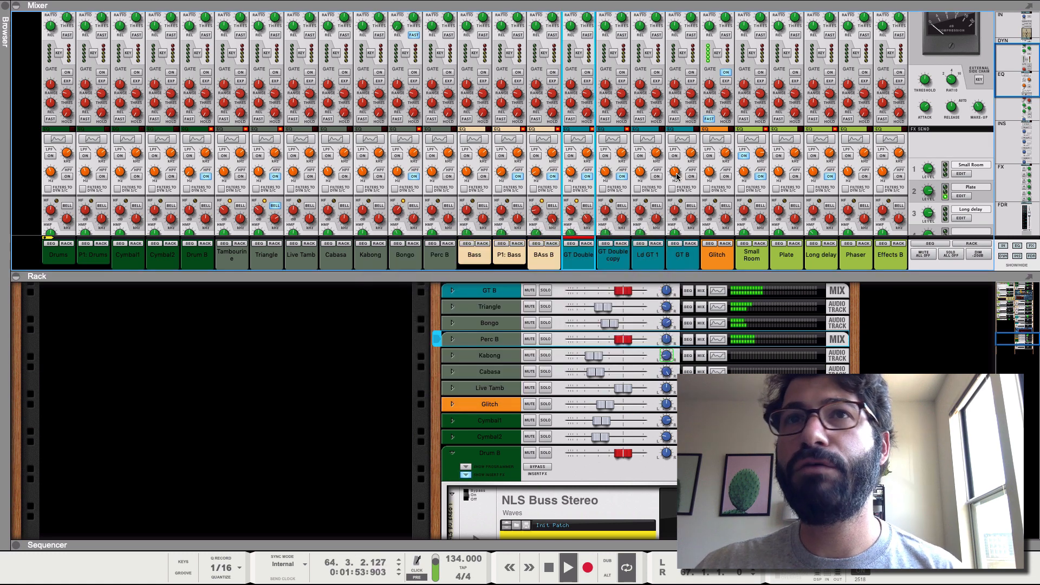
- Turn on GT Double copy's EQ, raise its high-frequency shelf to about 4.44 dB at 1.50 kHz, and compare E Mode on and off
click(624, 144)
click(624, 144)
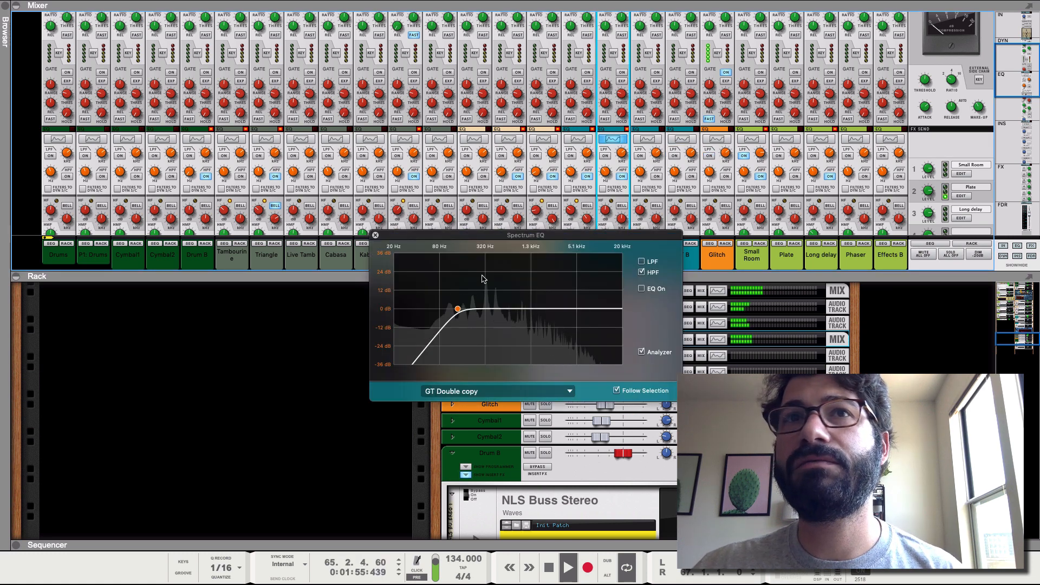
click(643, 290)
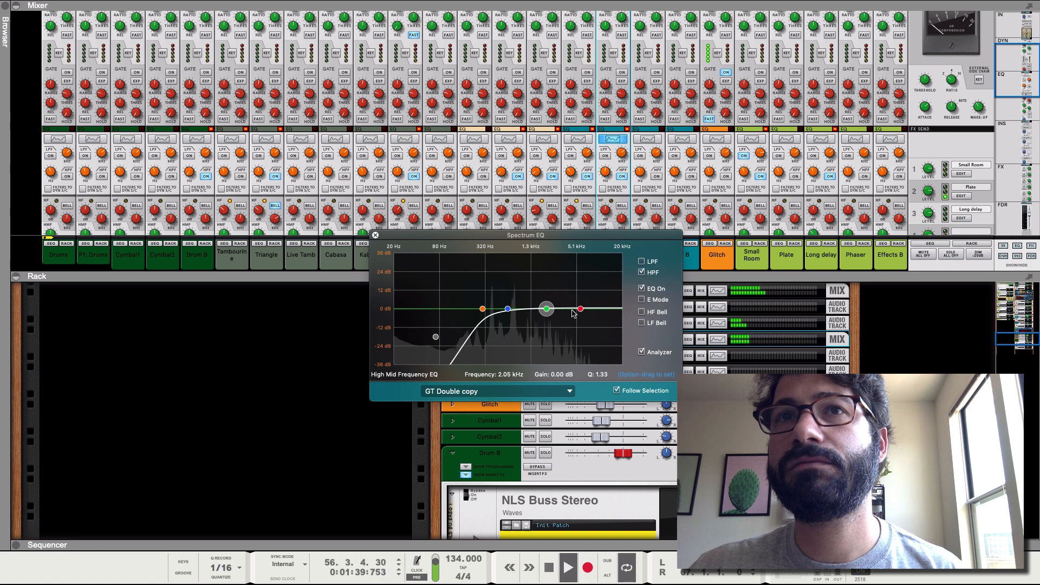
mouse_move(553, 298)
mouse_down()
mouse_move(516, 304)
mouse_move(535, 301)
mouse_move(520, 293)
mouse_move(527, 261)
mouse_move(560, 261)
mouse_move(560, 301)
mouse_up()
click(641, 300)
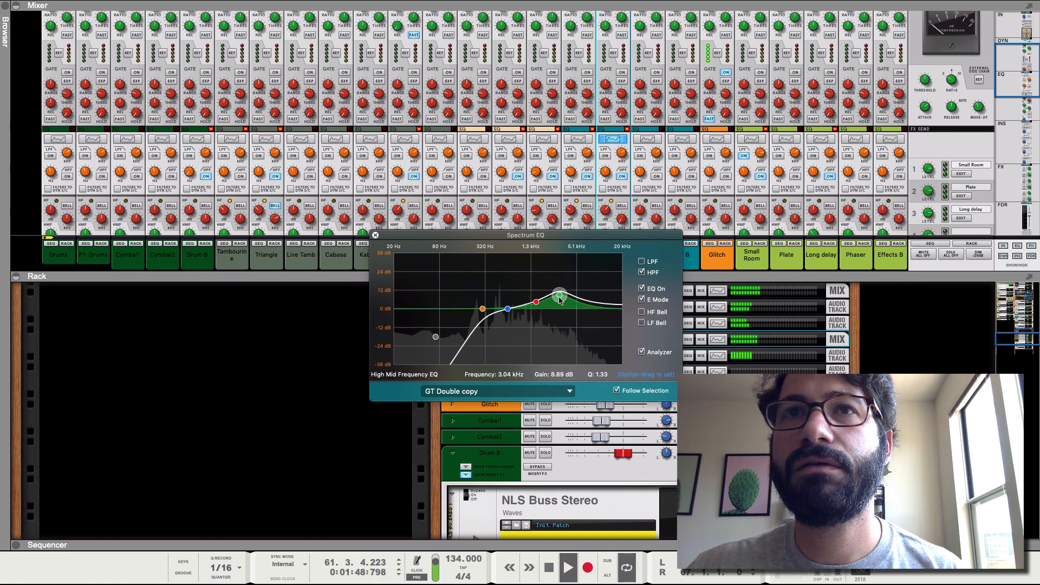
click(641, 300)
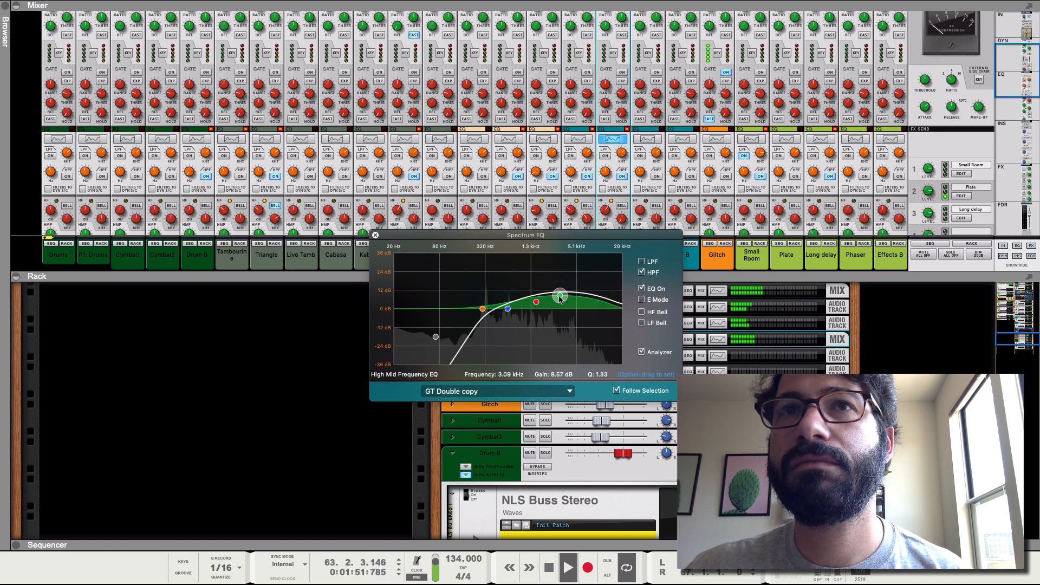
- Sweep GT Double copy's high-mid band with a strong boost, turn E Mode back on, and cut the band moderately near 650 Hz
drag(582, 303, 497, 291)
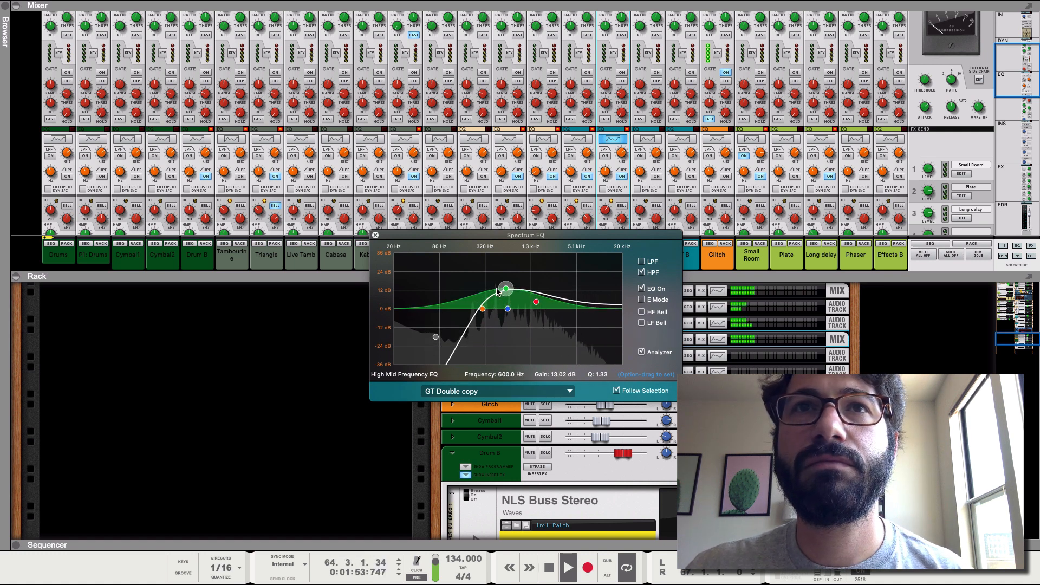
click(482, 309)
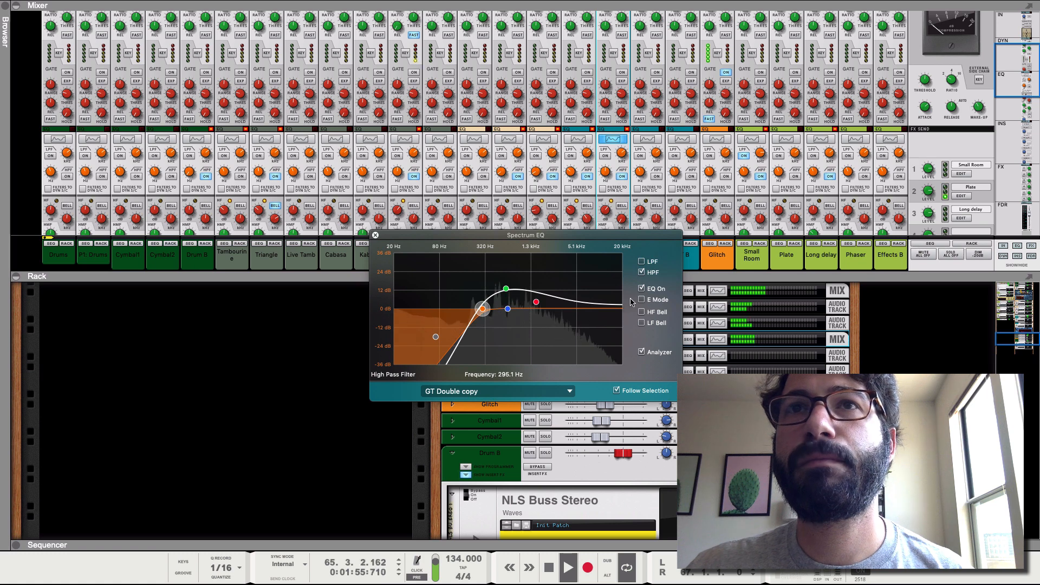
click(506, 288)
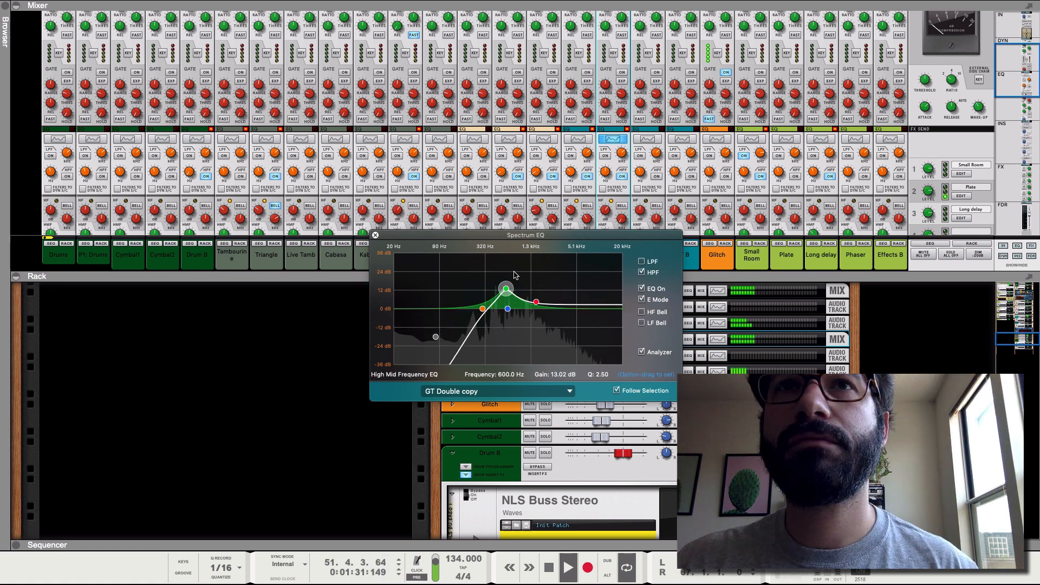
drag(506, 289, 570, 289)
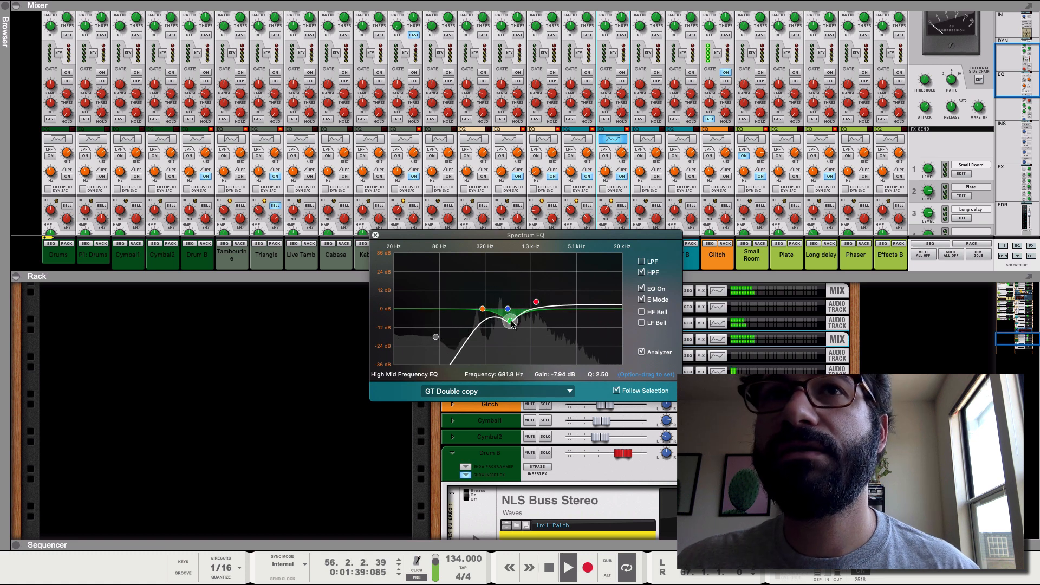
drag(510, 320, 510, 320)
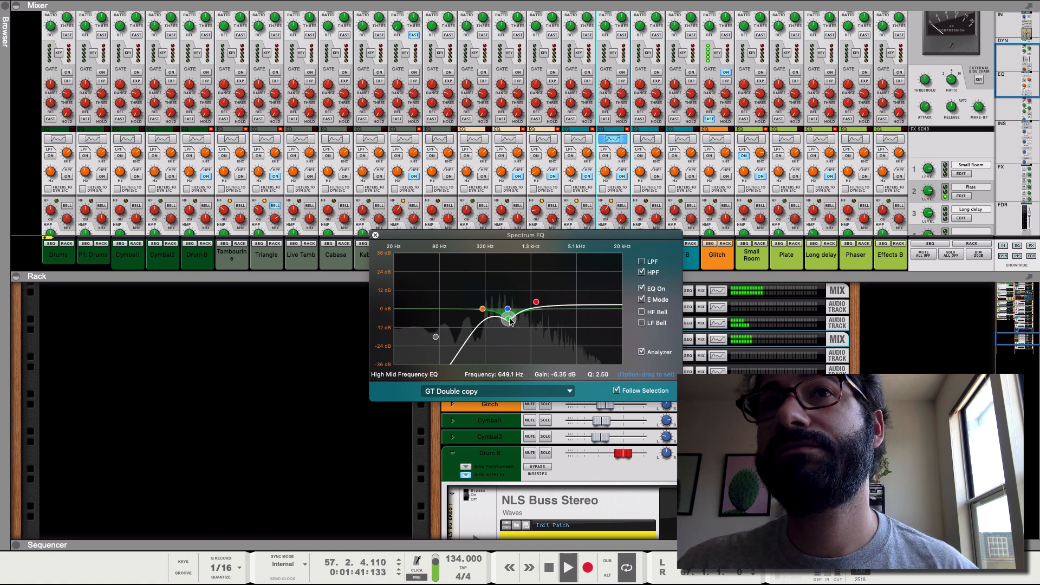
- Lower GT Double copy's high-pass filter to about 161.3 Hz and close the Spectrum EQ
click(483, 310)
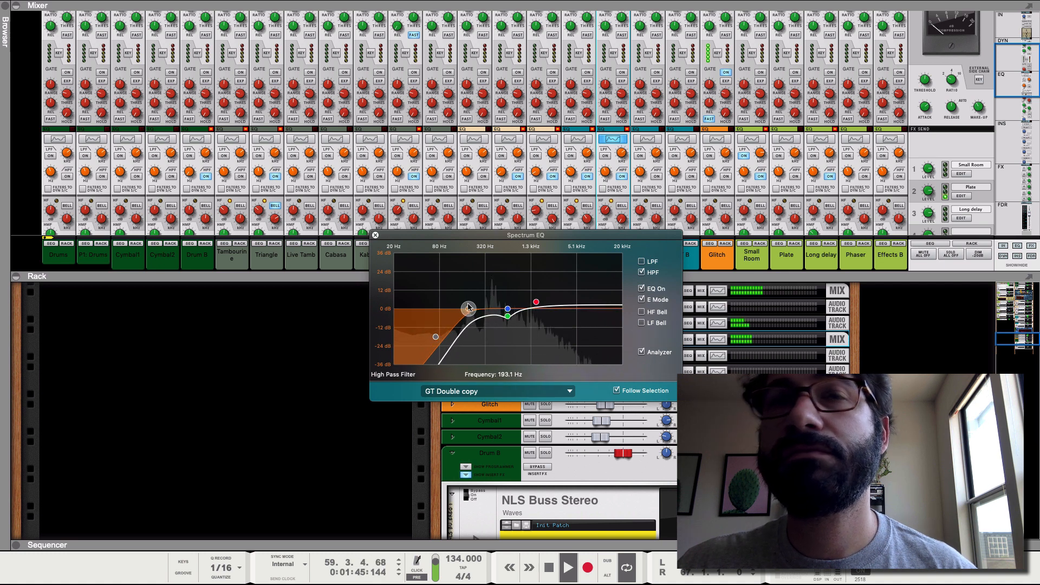
drag(471, 308, 462, 309)
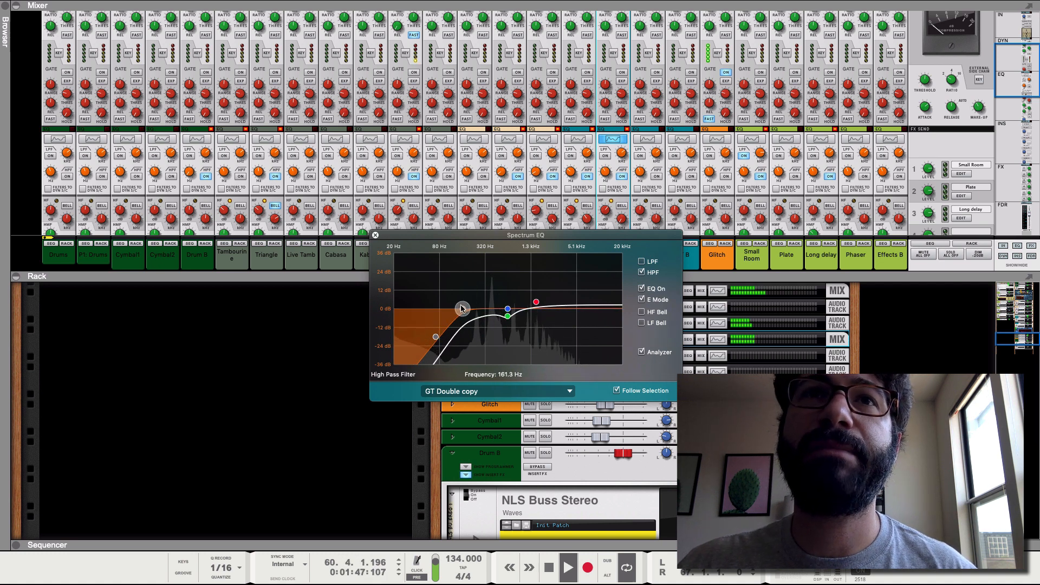
click(536, 302)
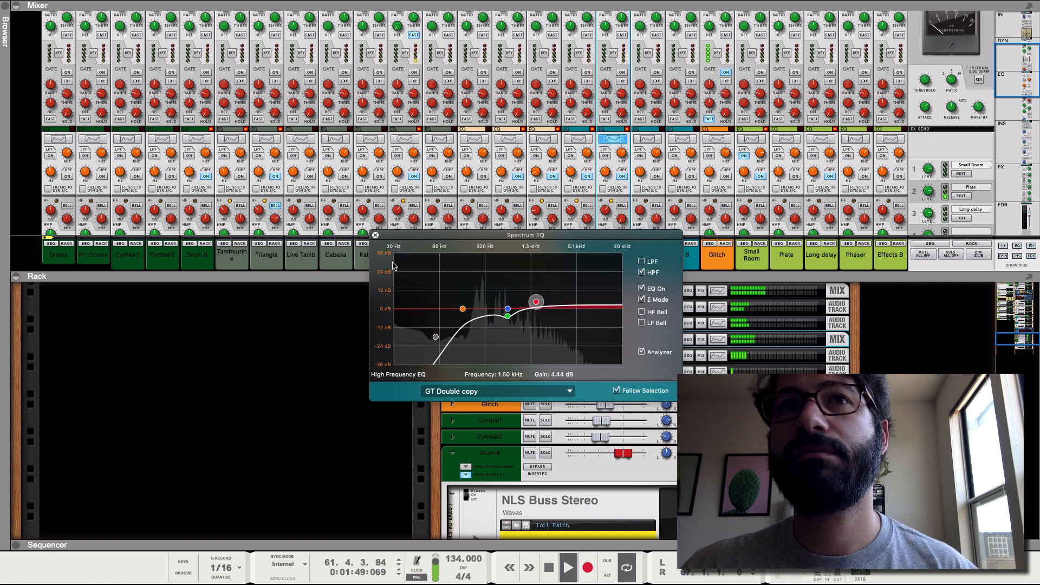
click(376, 235)
- Add a Cakewalk RE-2A Leveling Amplifier after Kramer Tape Stereo in GT B's insert effects
scroll(698, 187, down, 12)
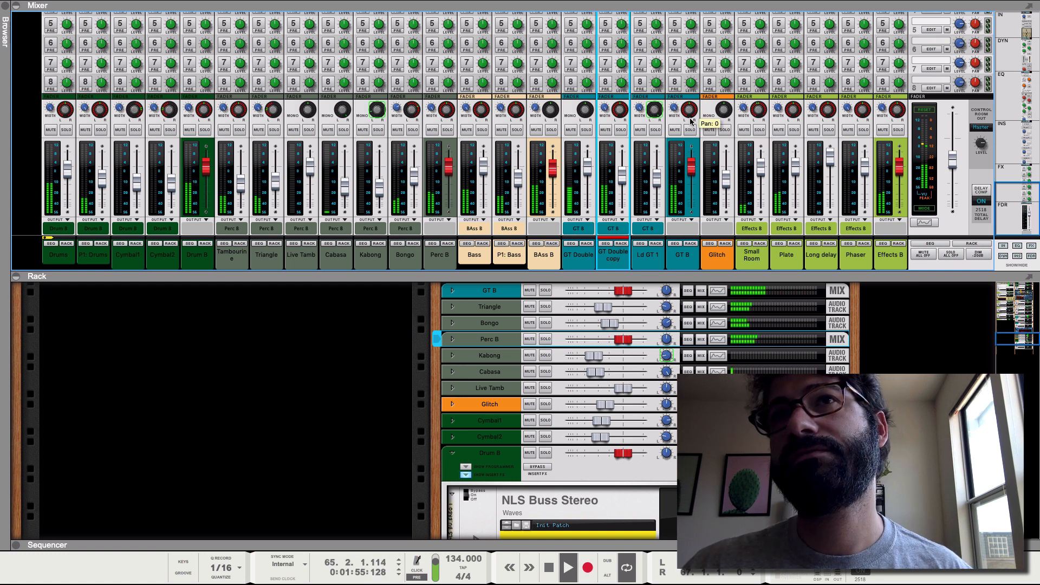
click(690, 248)
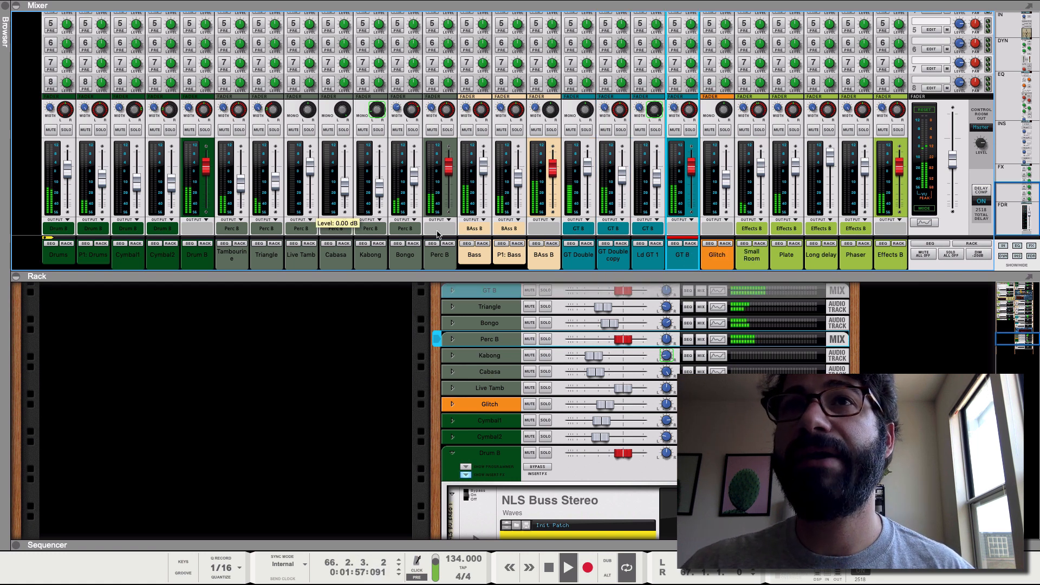
scroll(507, 422, down, 1)
key(space)
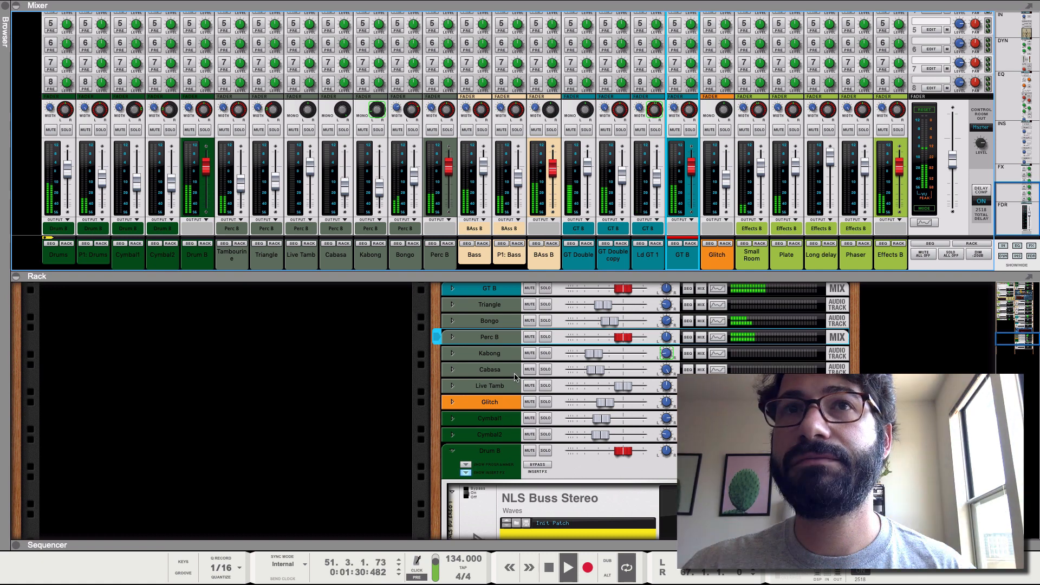
click(454, 290)
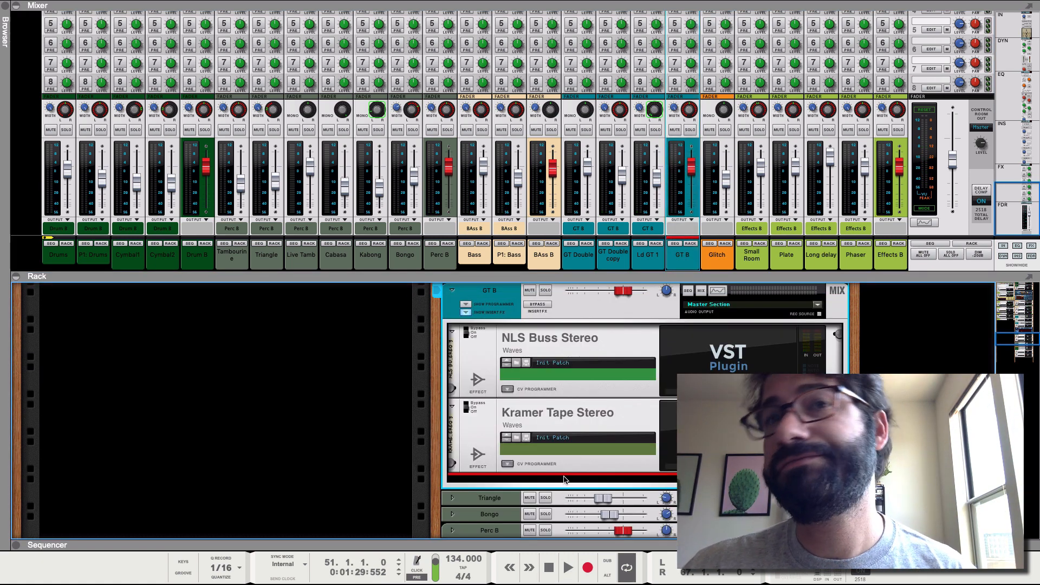
right_click(627, 480)
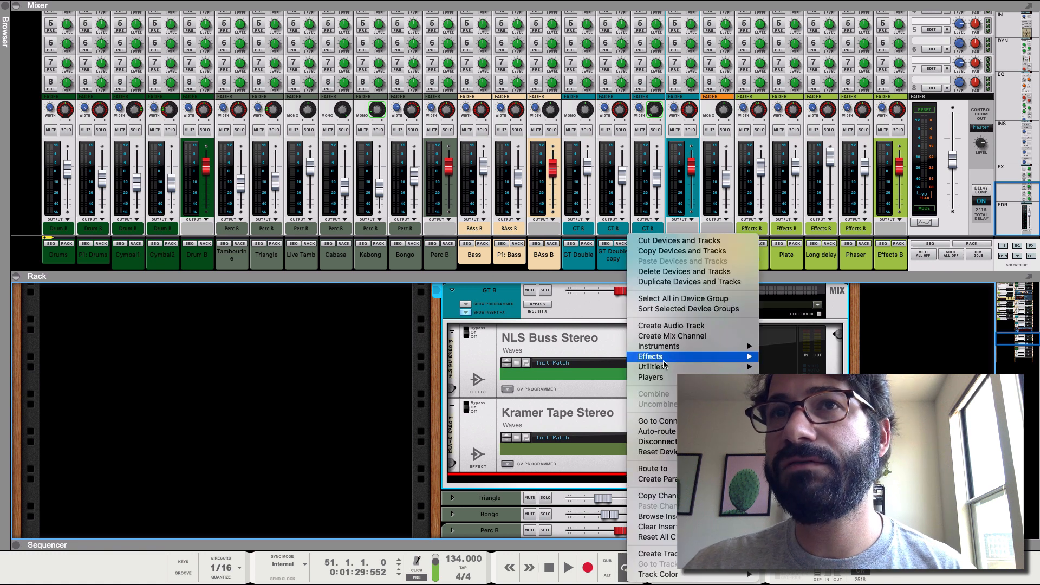
mouse_move(704, 356)
mouse_move(815, 348)
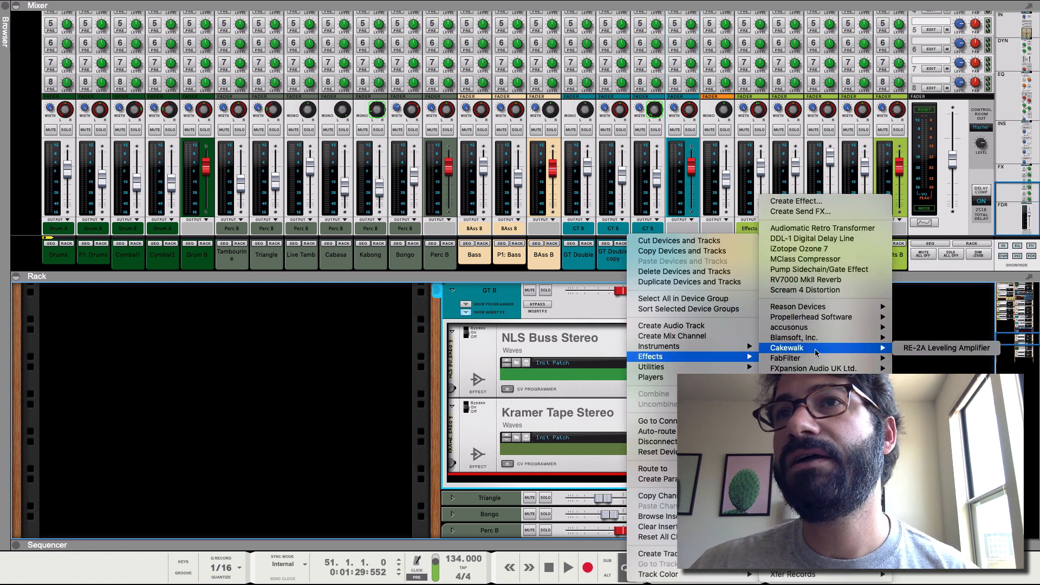
click(921, 354)
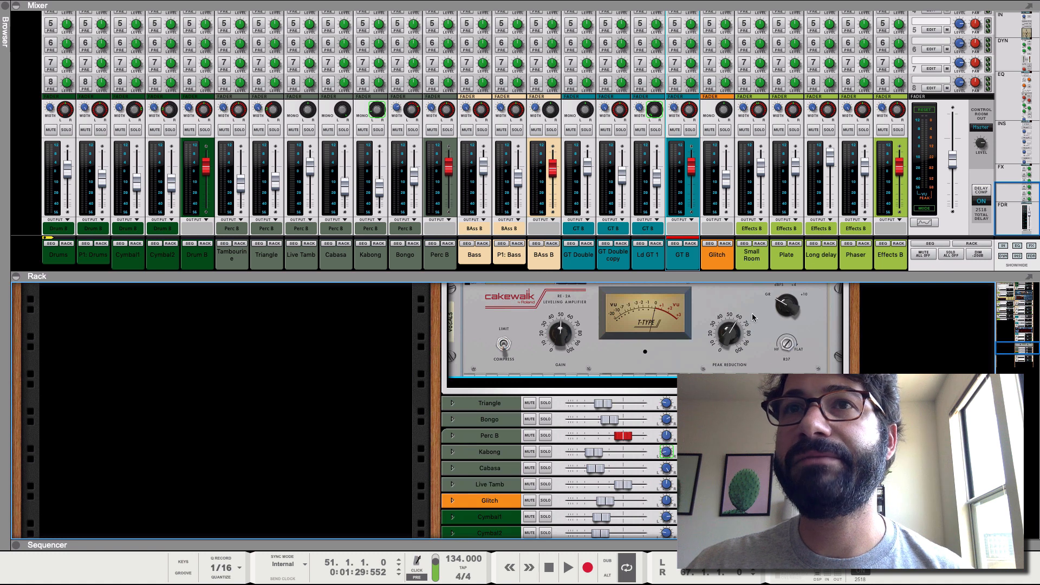
- Set the RE-2A's peak reduction to about 47% and balance its gain by ear during playback
scroll(732, 347, up, 1)
mouse_move(727, 345)
mouse_down()
mouse_move(722, 353)
mouse_move(722, 343)
mouse_up()
key(space)
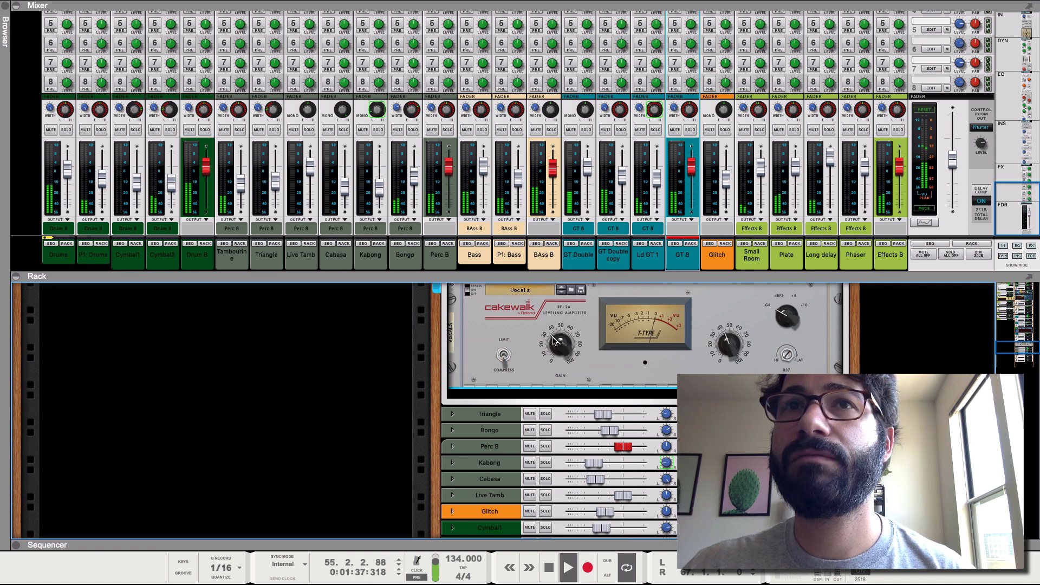
drag(562, 345, 561, 350)
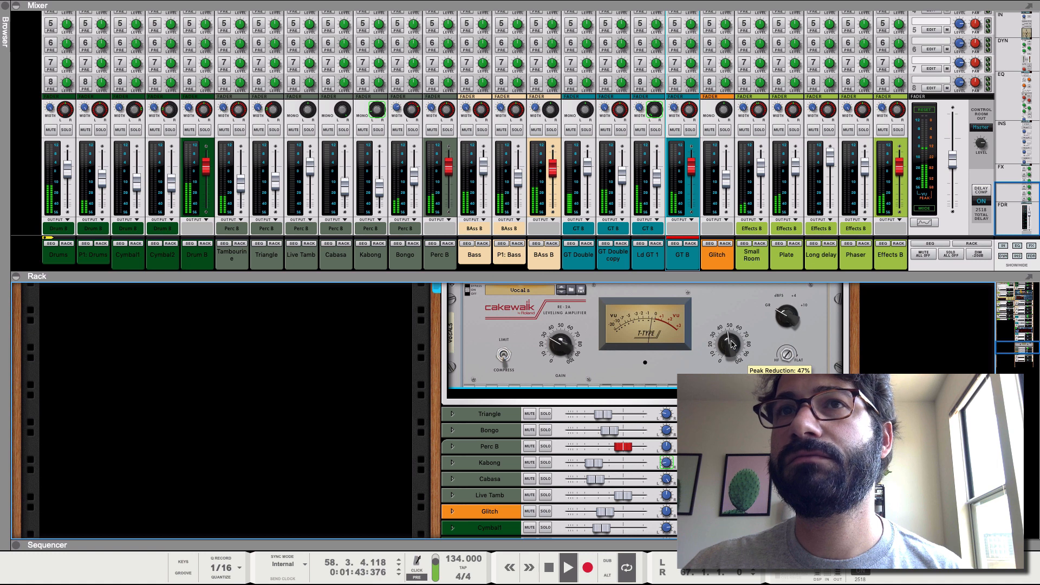
drag(559, 338, 551, 333)
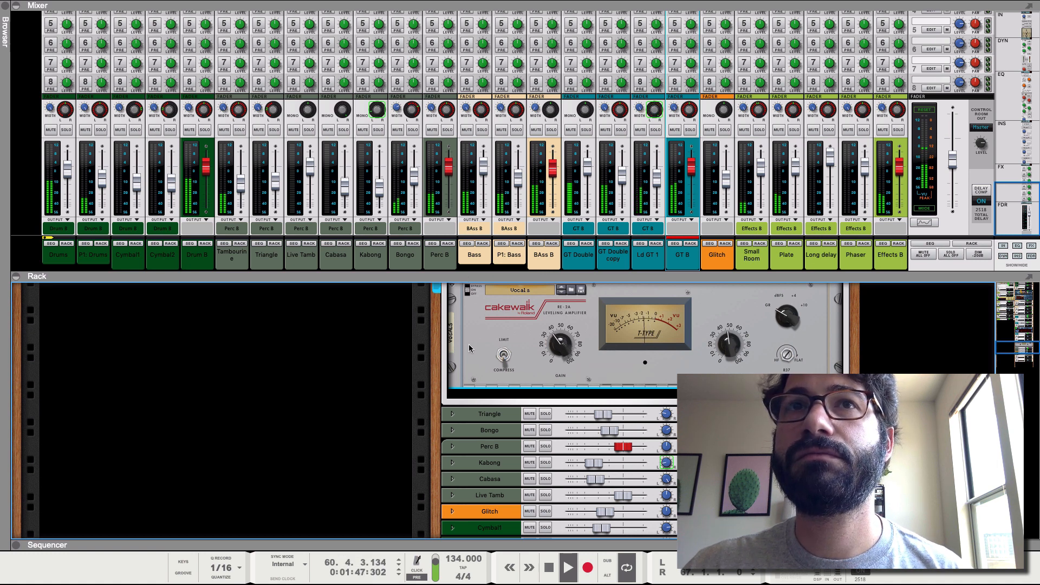
- Compare GT B's sound with the RE-2A Leveling Amplifier bypassed and enabled
scroll(469, 348, up, 1)
click(468, 300)
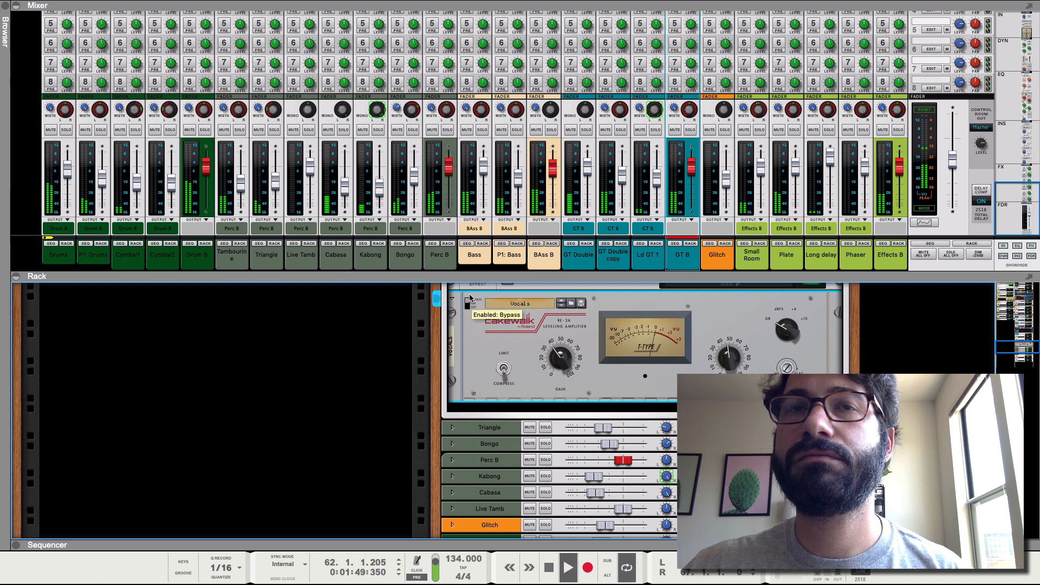
click(468, 301)
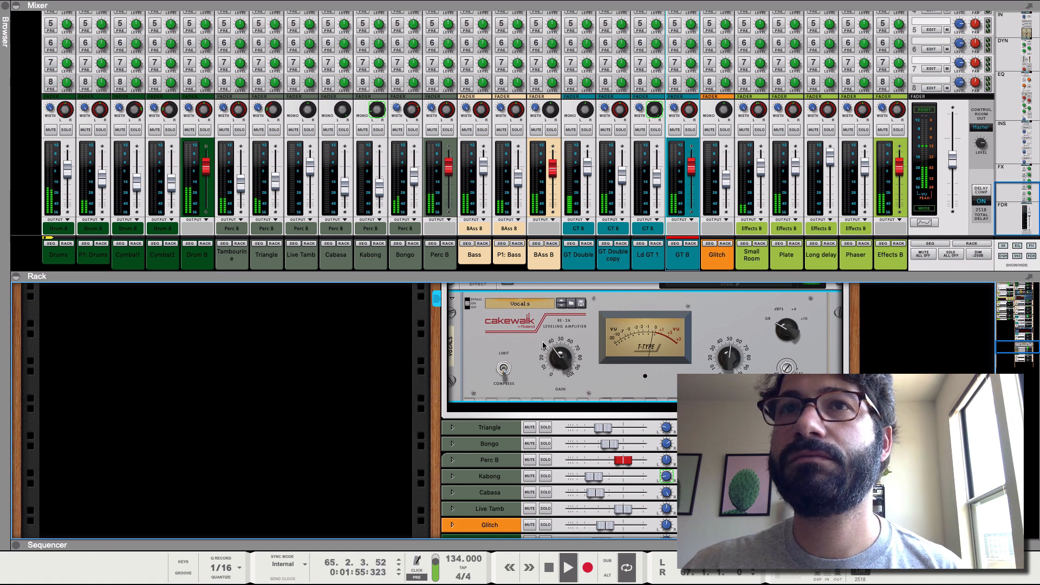
- Collapse the GT B mix channel and its insert effects in the rack
scroll(479, 349, up, 3)
scroll(479, 348, down, 10)
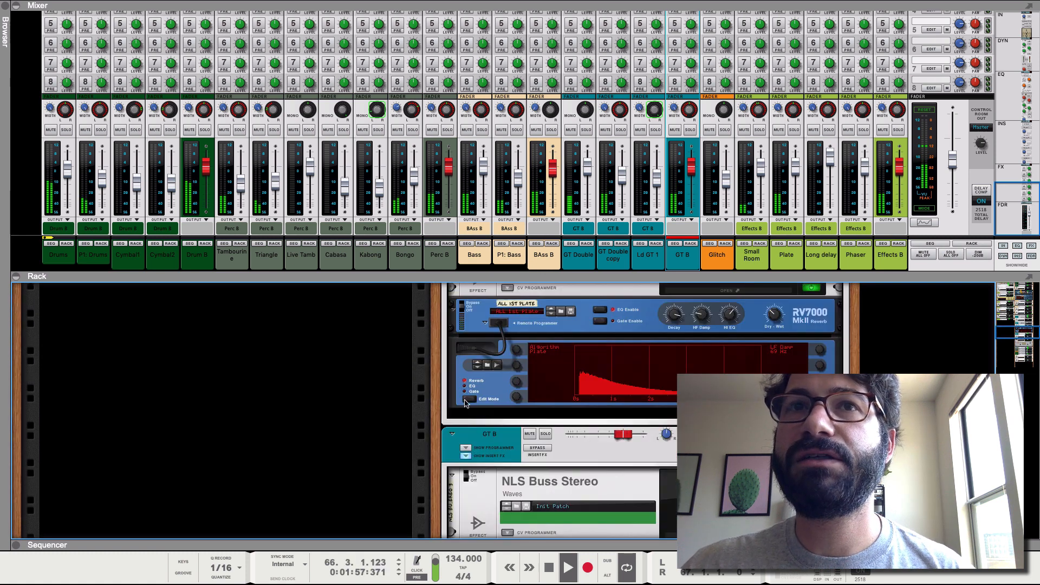
click(454, 435)
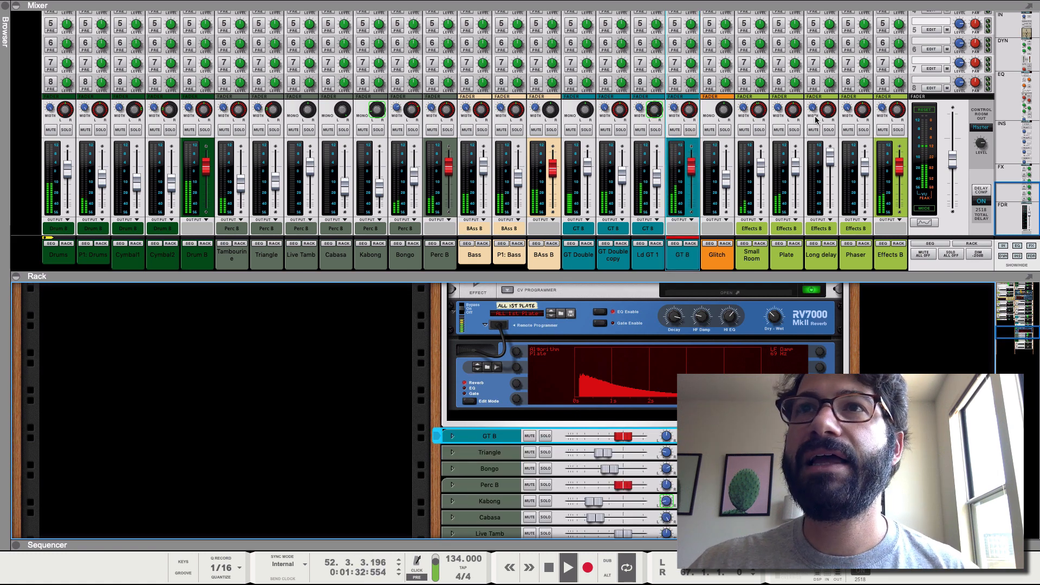
scroll(642, 172, up, 5)
scroll(697, 151, down, 5)
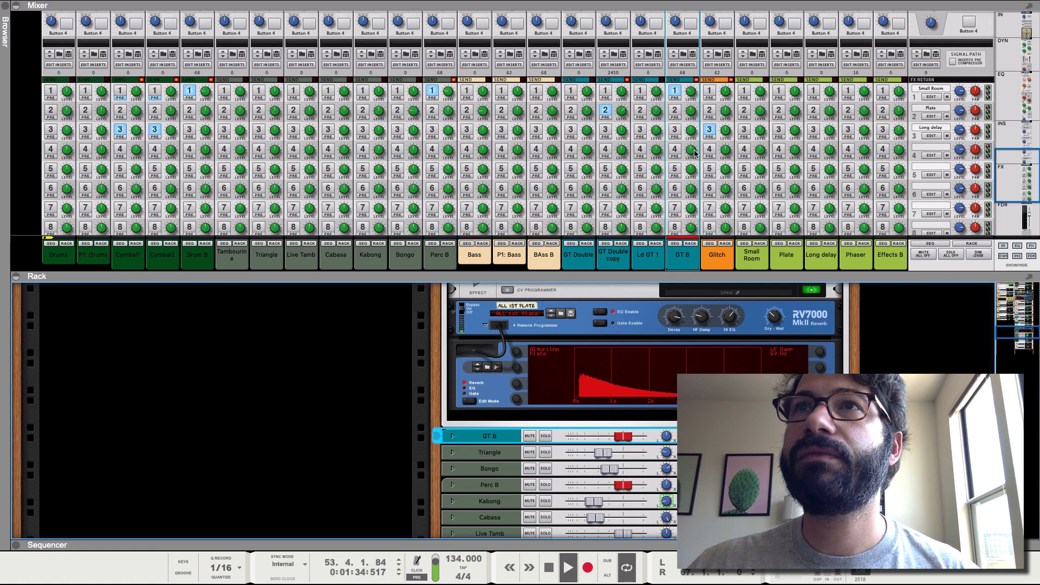